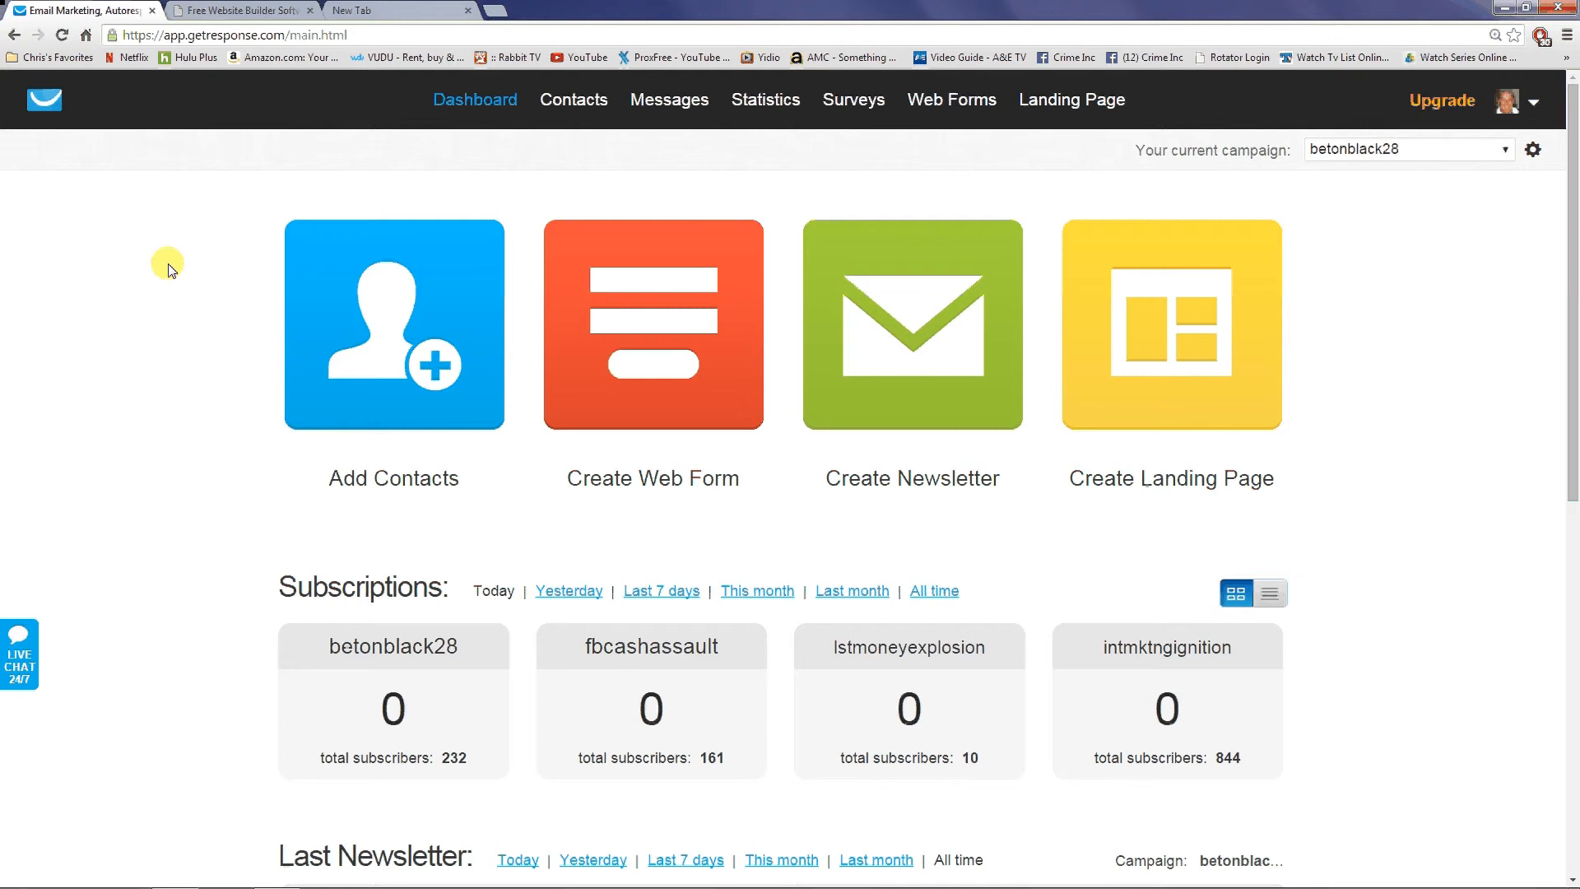
Review the free website builder squeeze page, open bimbusinessonline.com/LpGetEasy as another example, and close it after viewing.
left_click(221, 9)
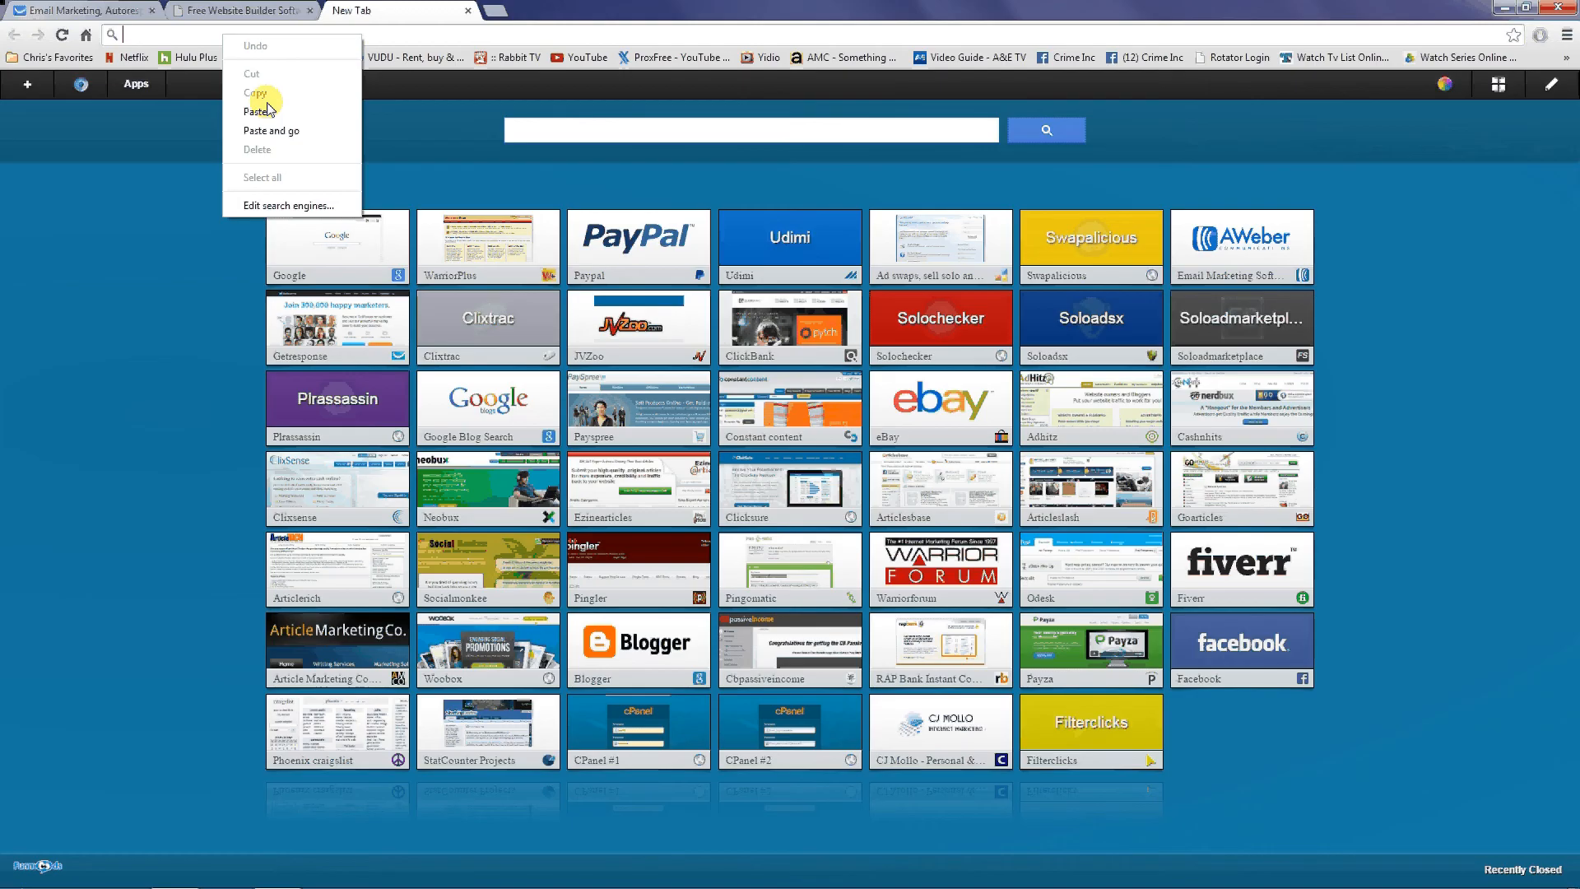
left_click(272, 130)
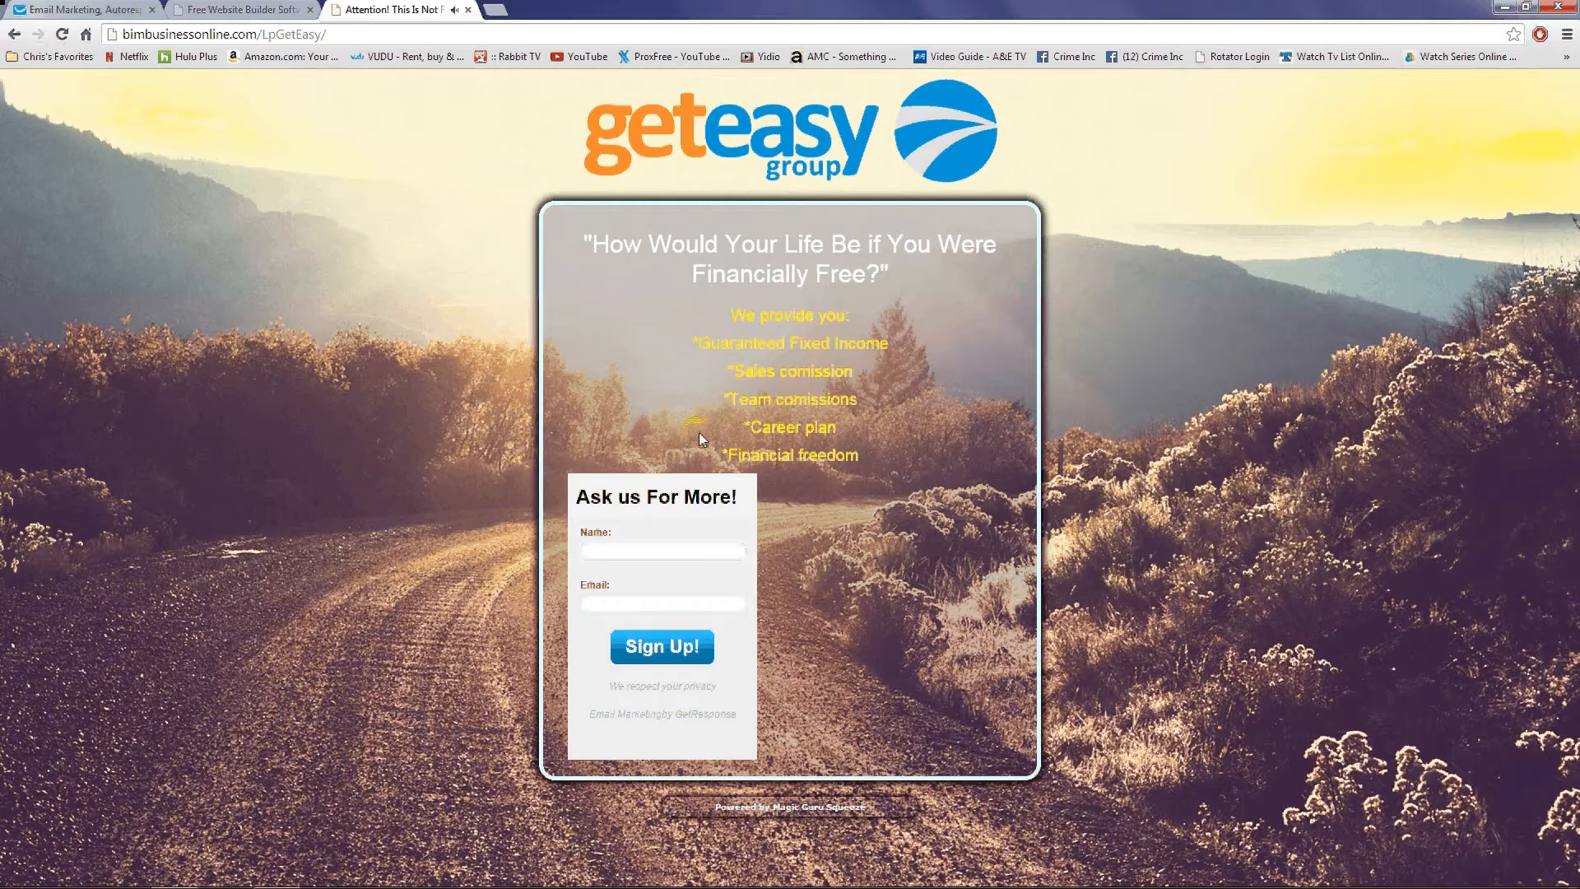
key("ctrl+w")
Create a new web form and apply the transparent-background Name and Email template with the plain Sign in button.
left_click(656, 328)
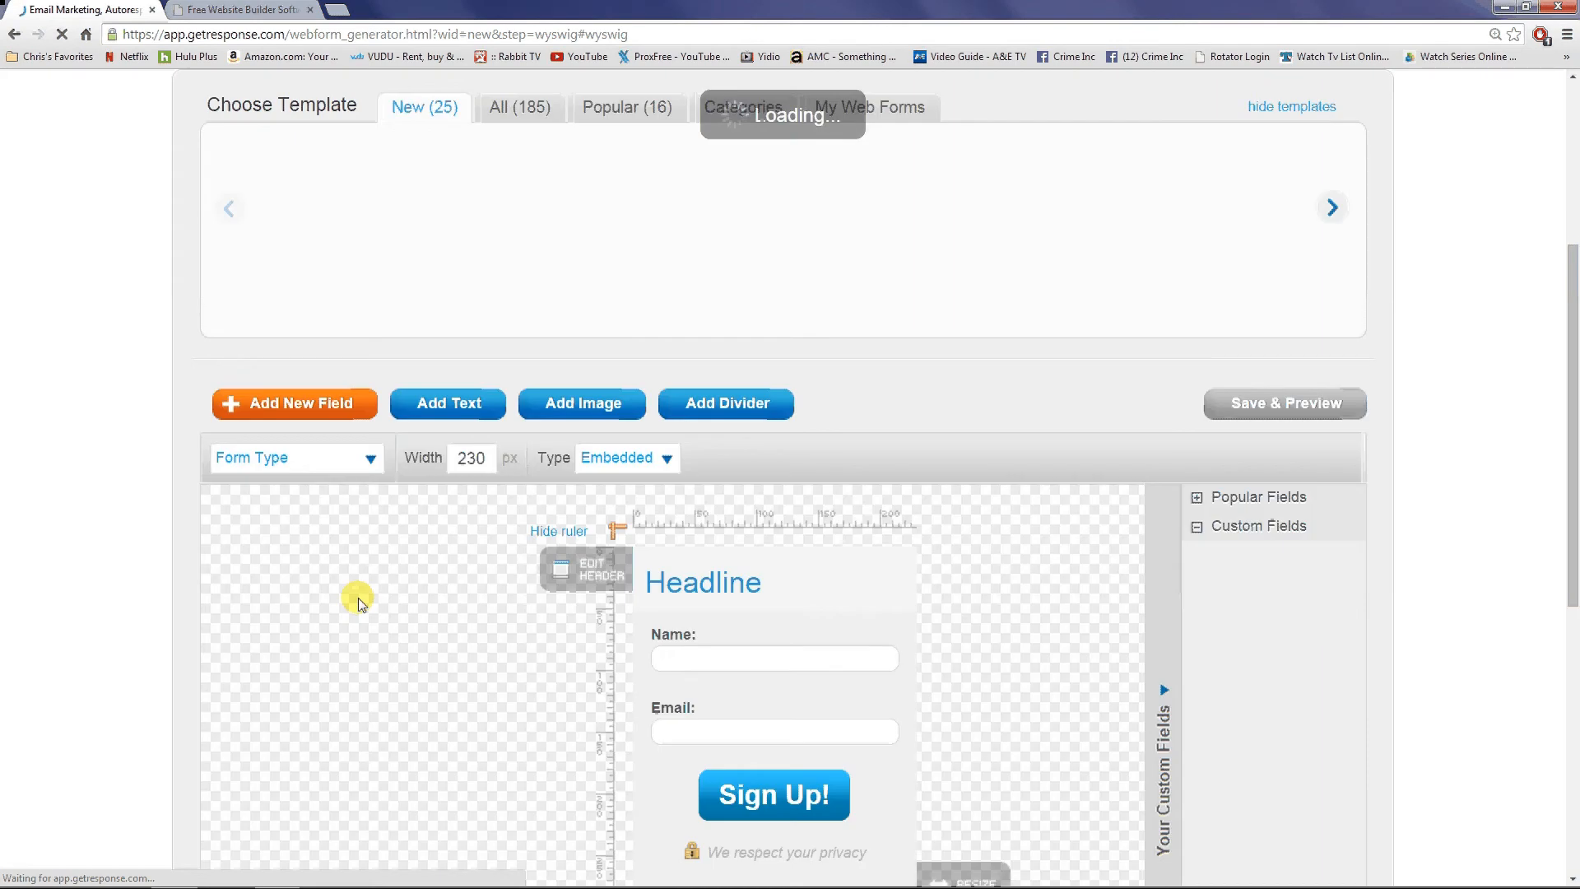
scroll(289, 600, "down", 2)
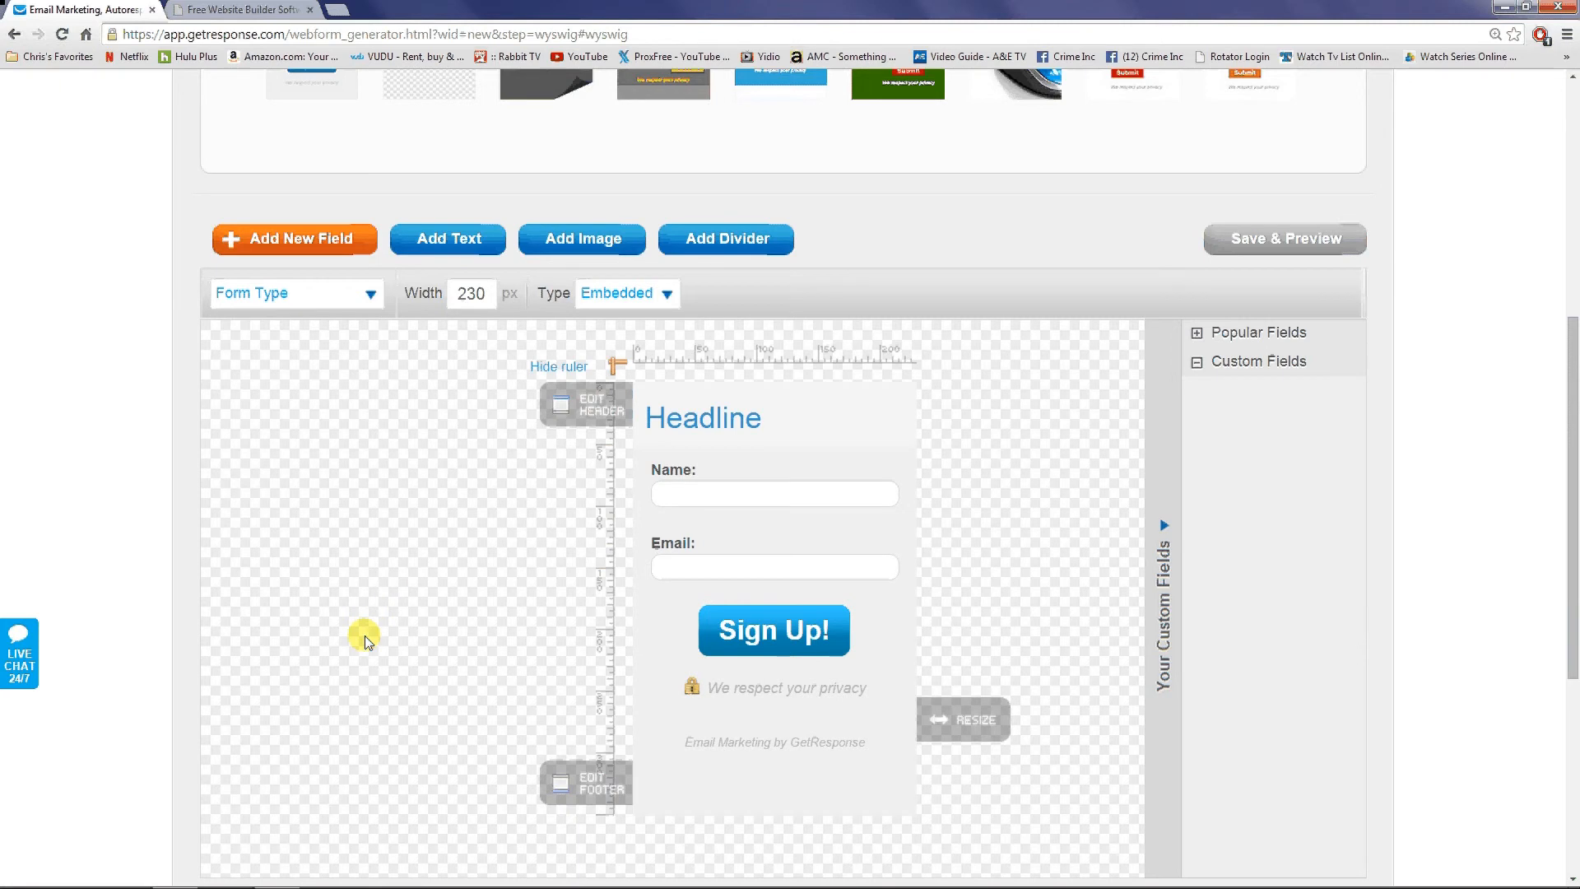
scroll(365, 641, "up", 3)
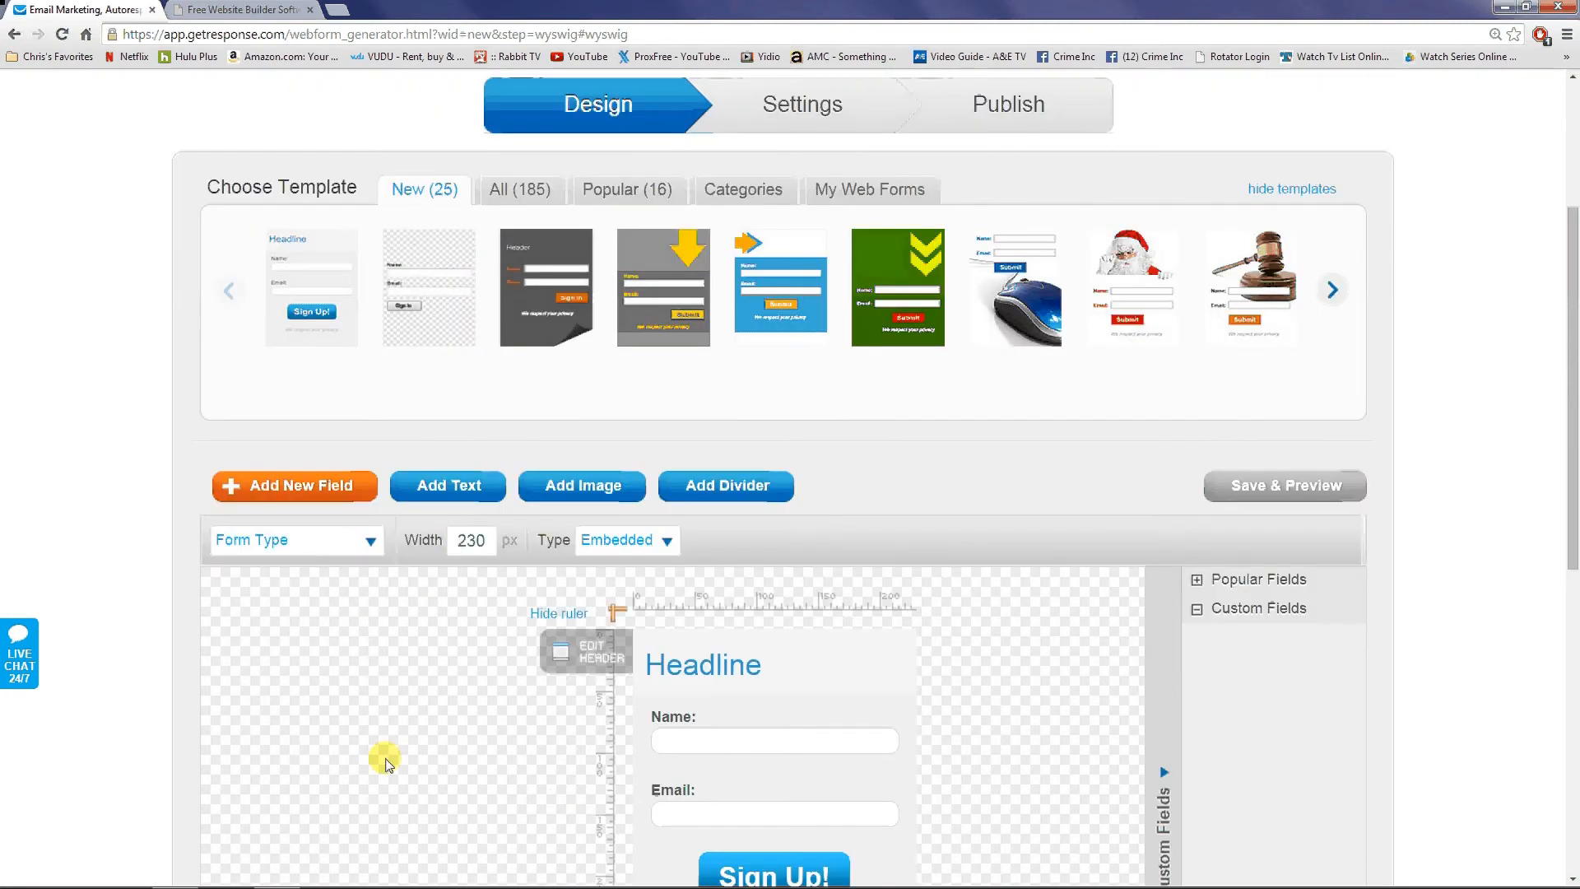
scroll(386, 764, "up", 3)
scroll(367, 650, "down", 3)
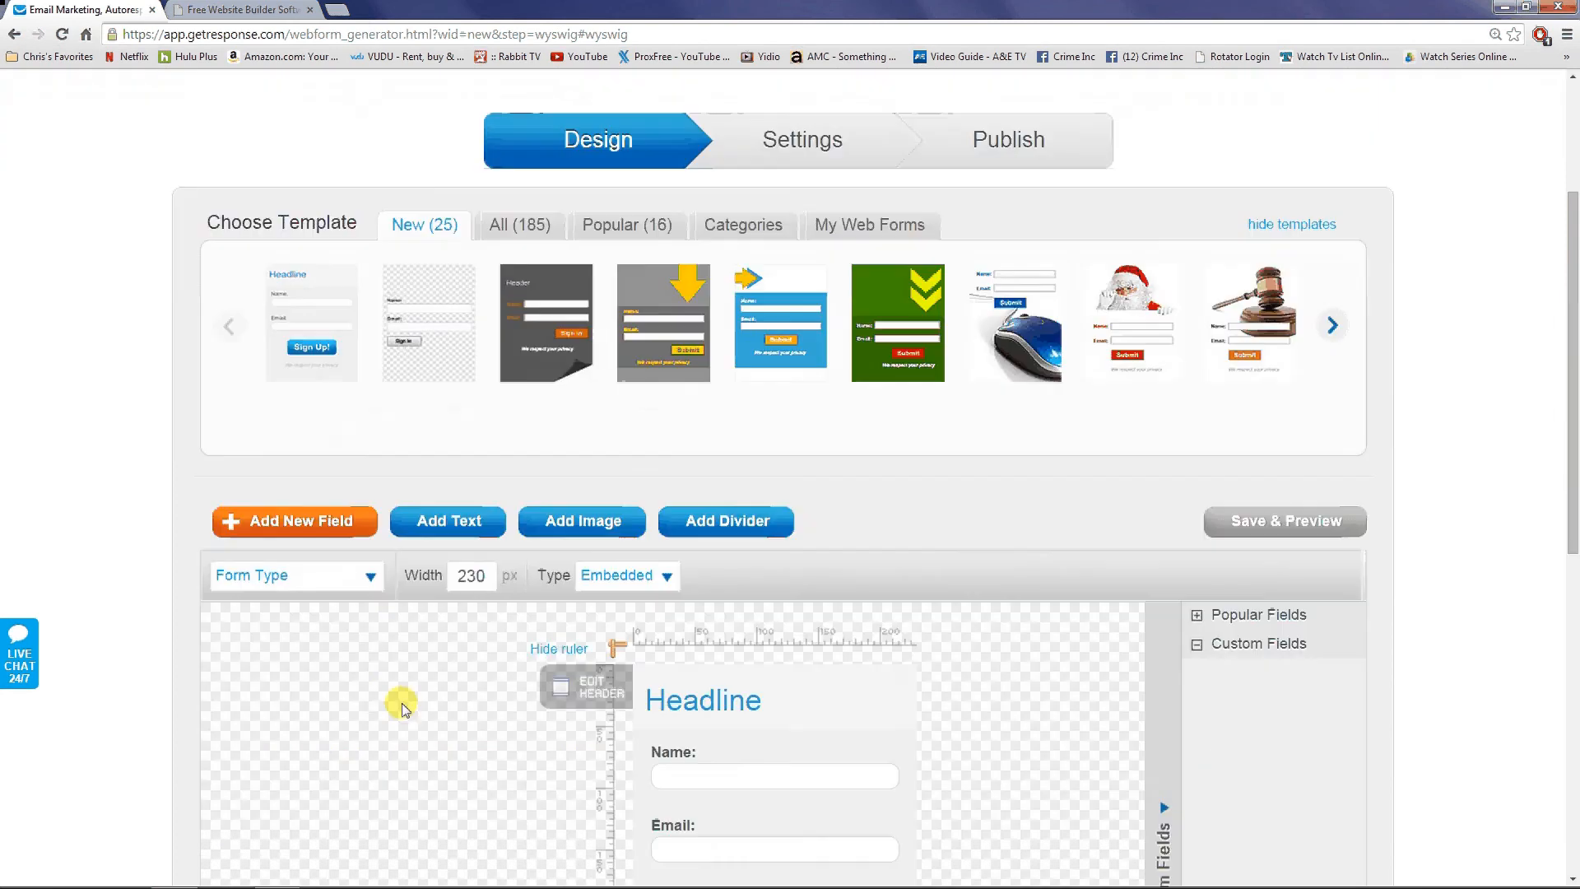
scroll(402, 708, "down", 1)
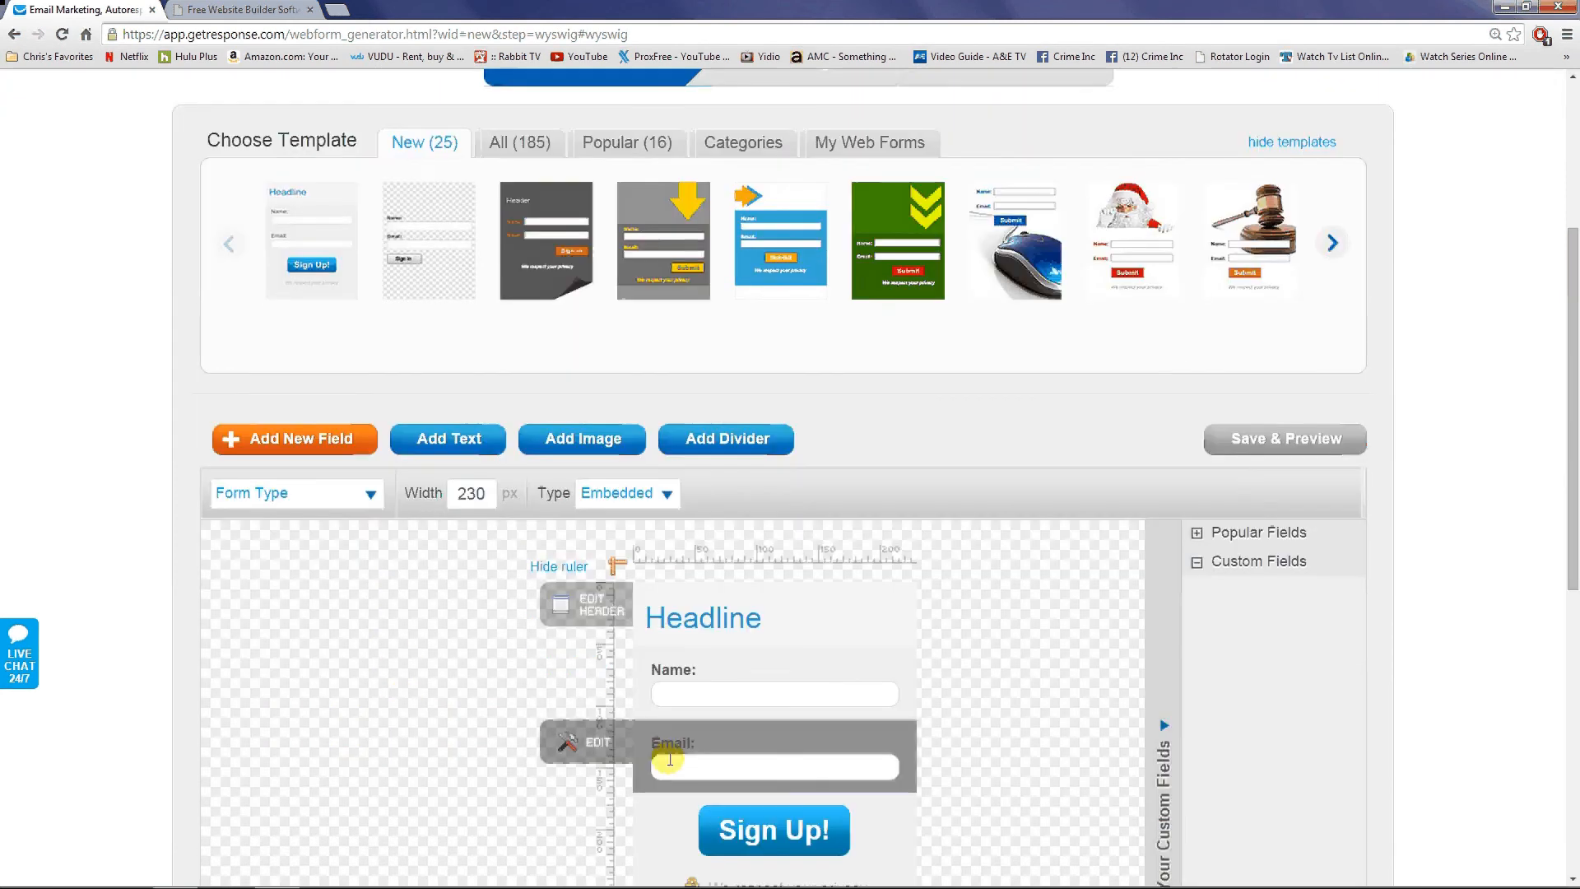
scroll(575, 766, "up", 1)
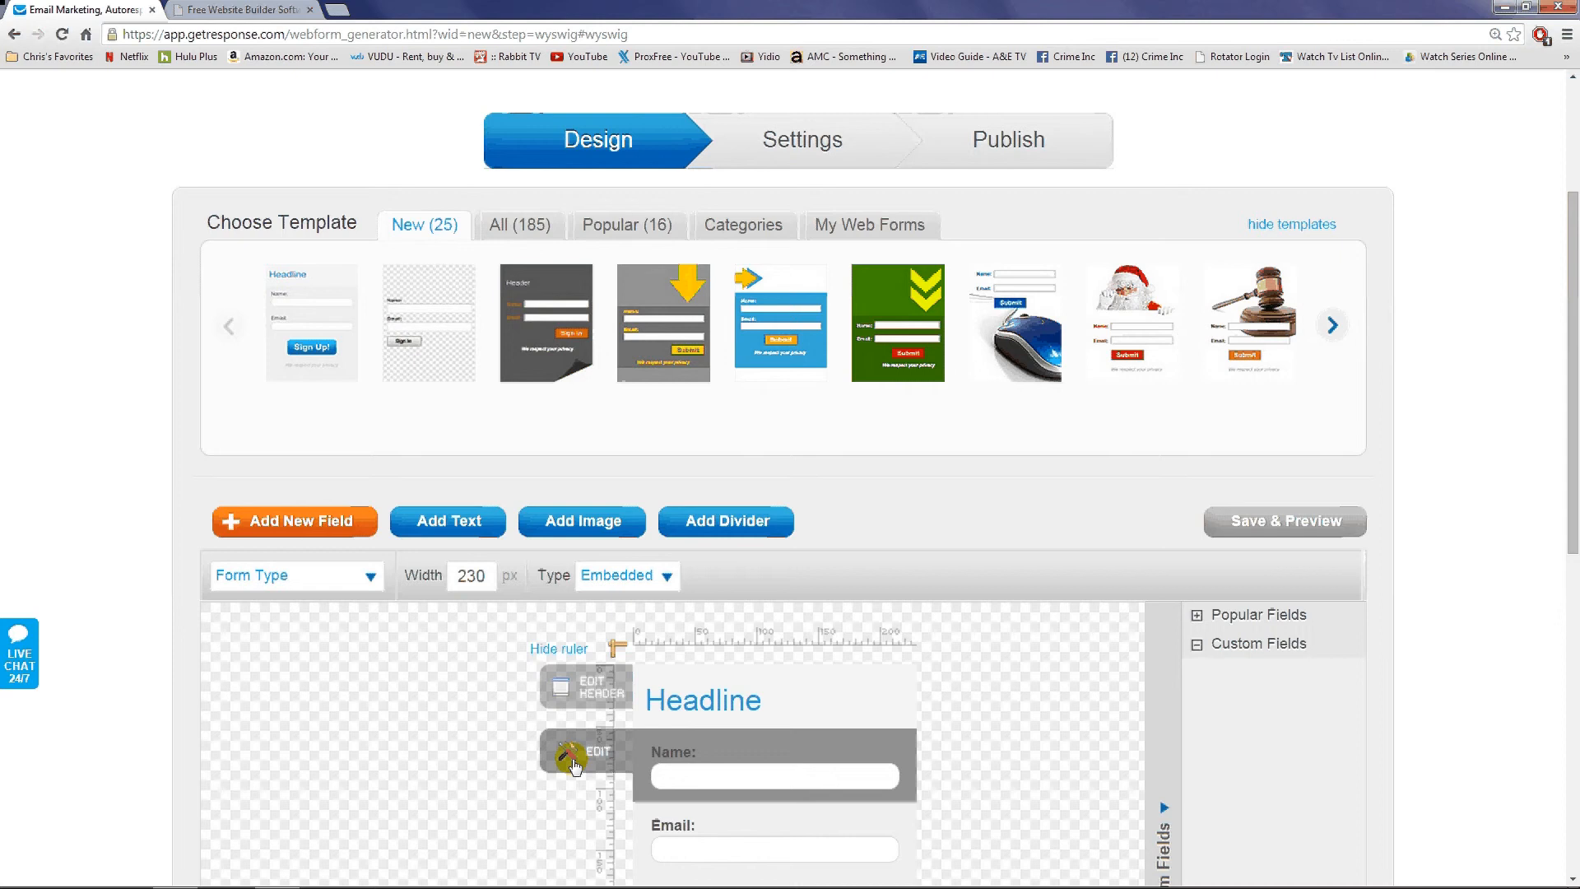
scroll(575, 765, "down", 1)
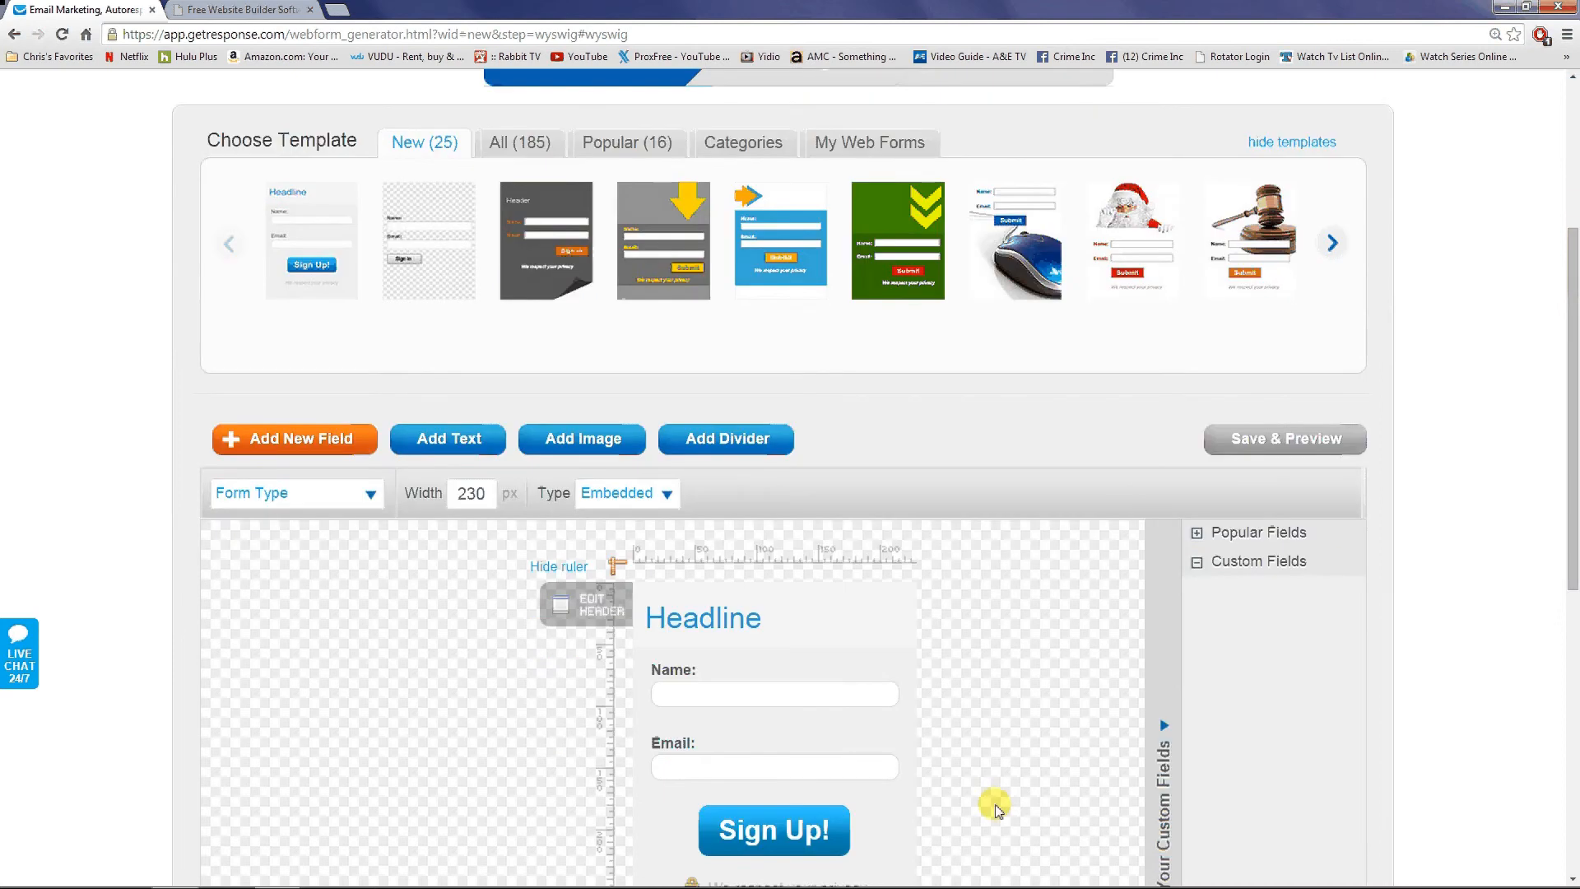
scroll(996, 809, "down", 2)
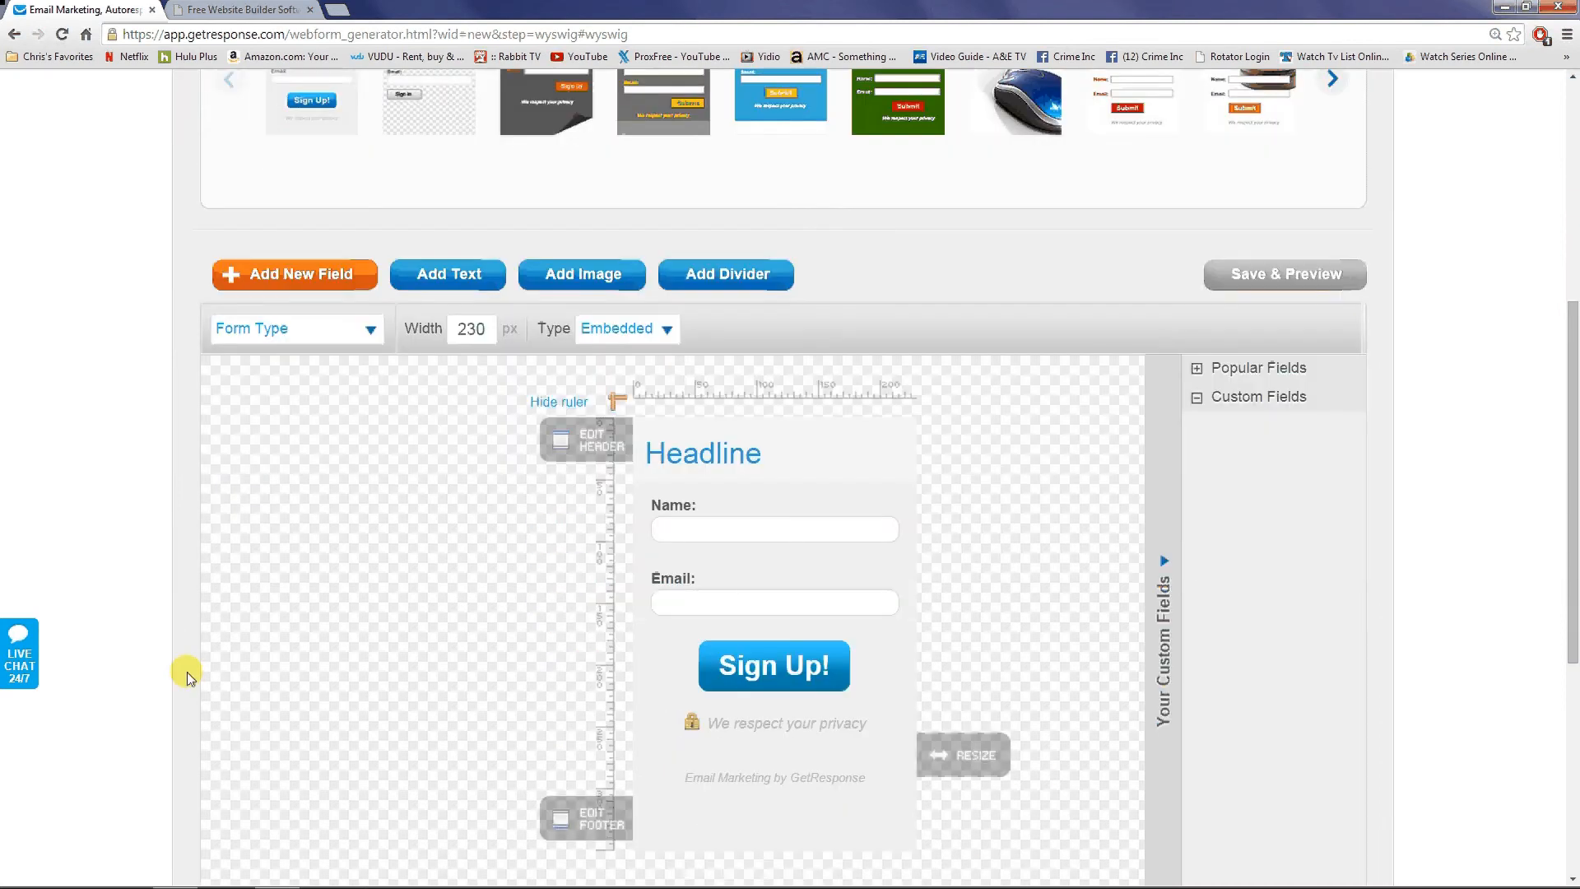
scroll(189, 675, "up", 3)
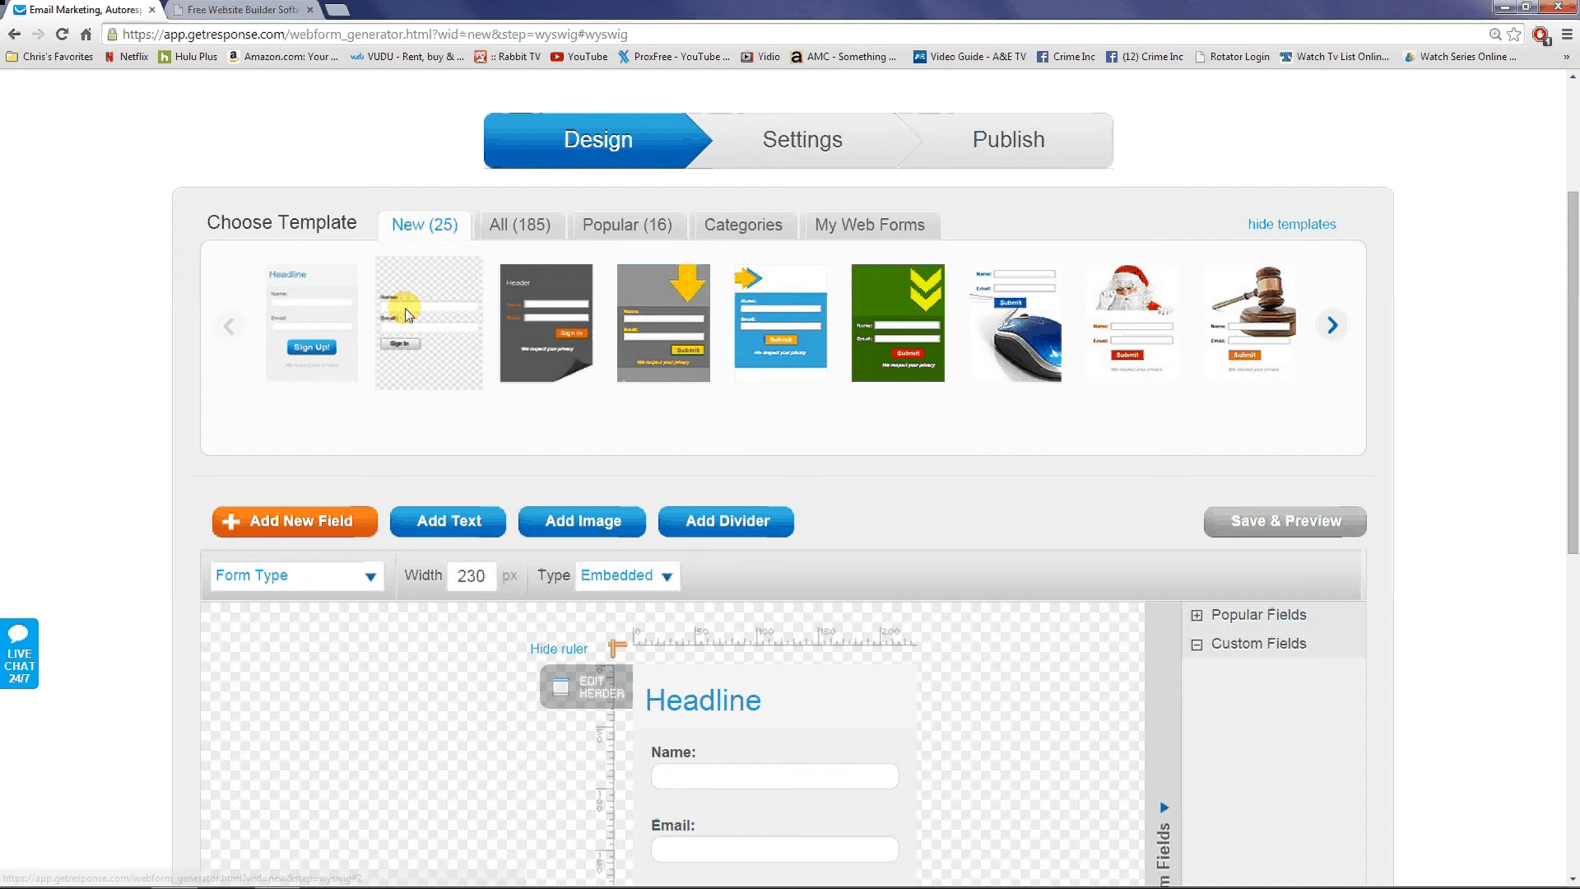
left_click(406, 313)
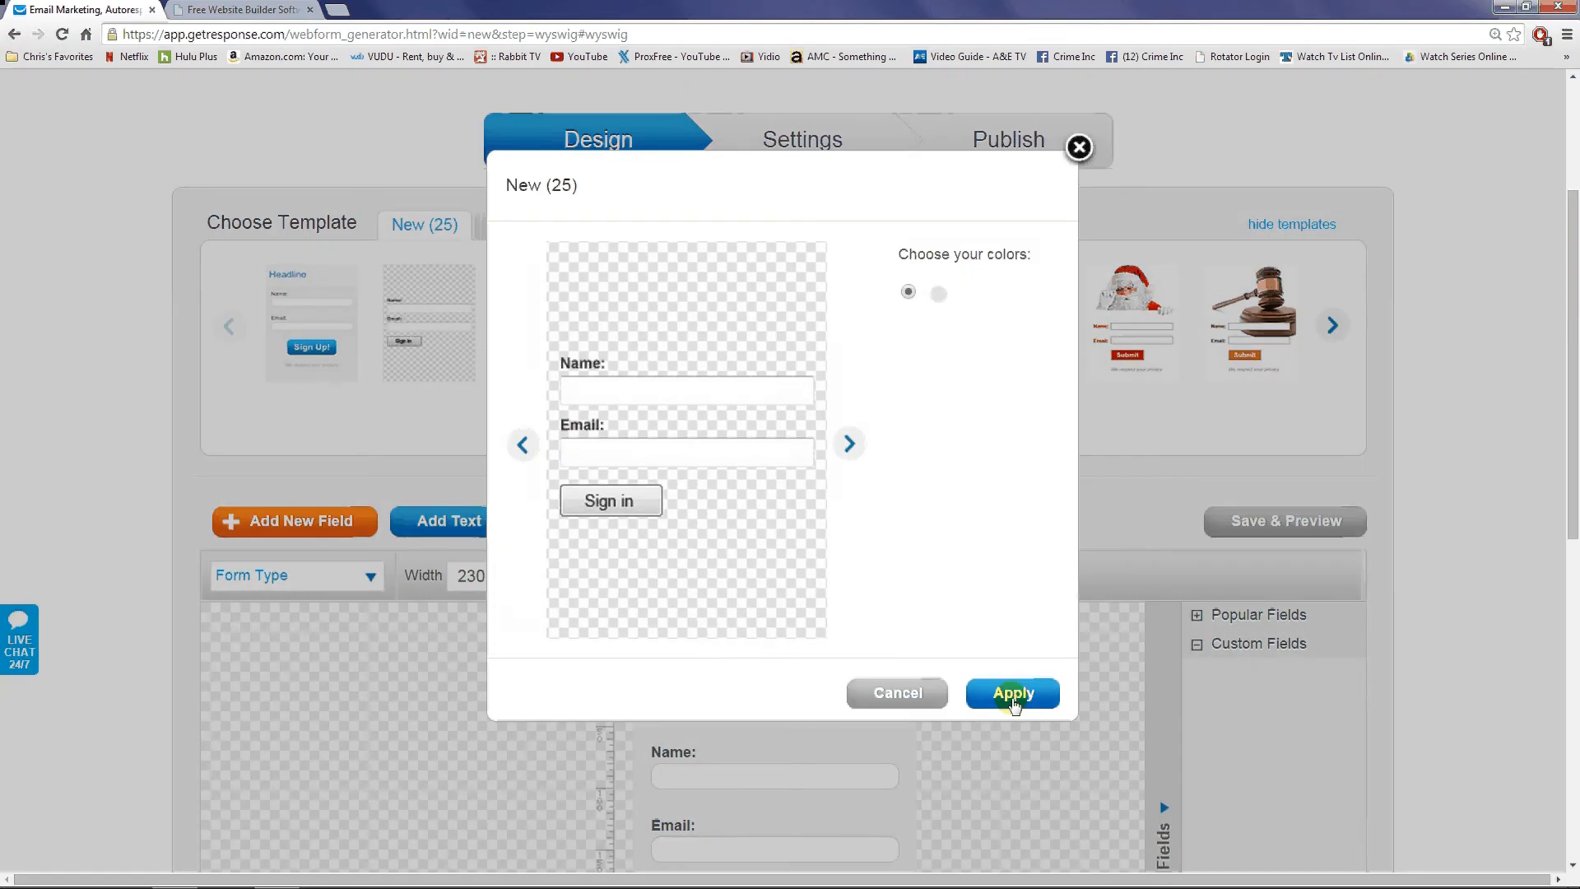
left_click(1014, 694)
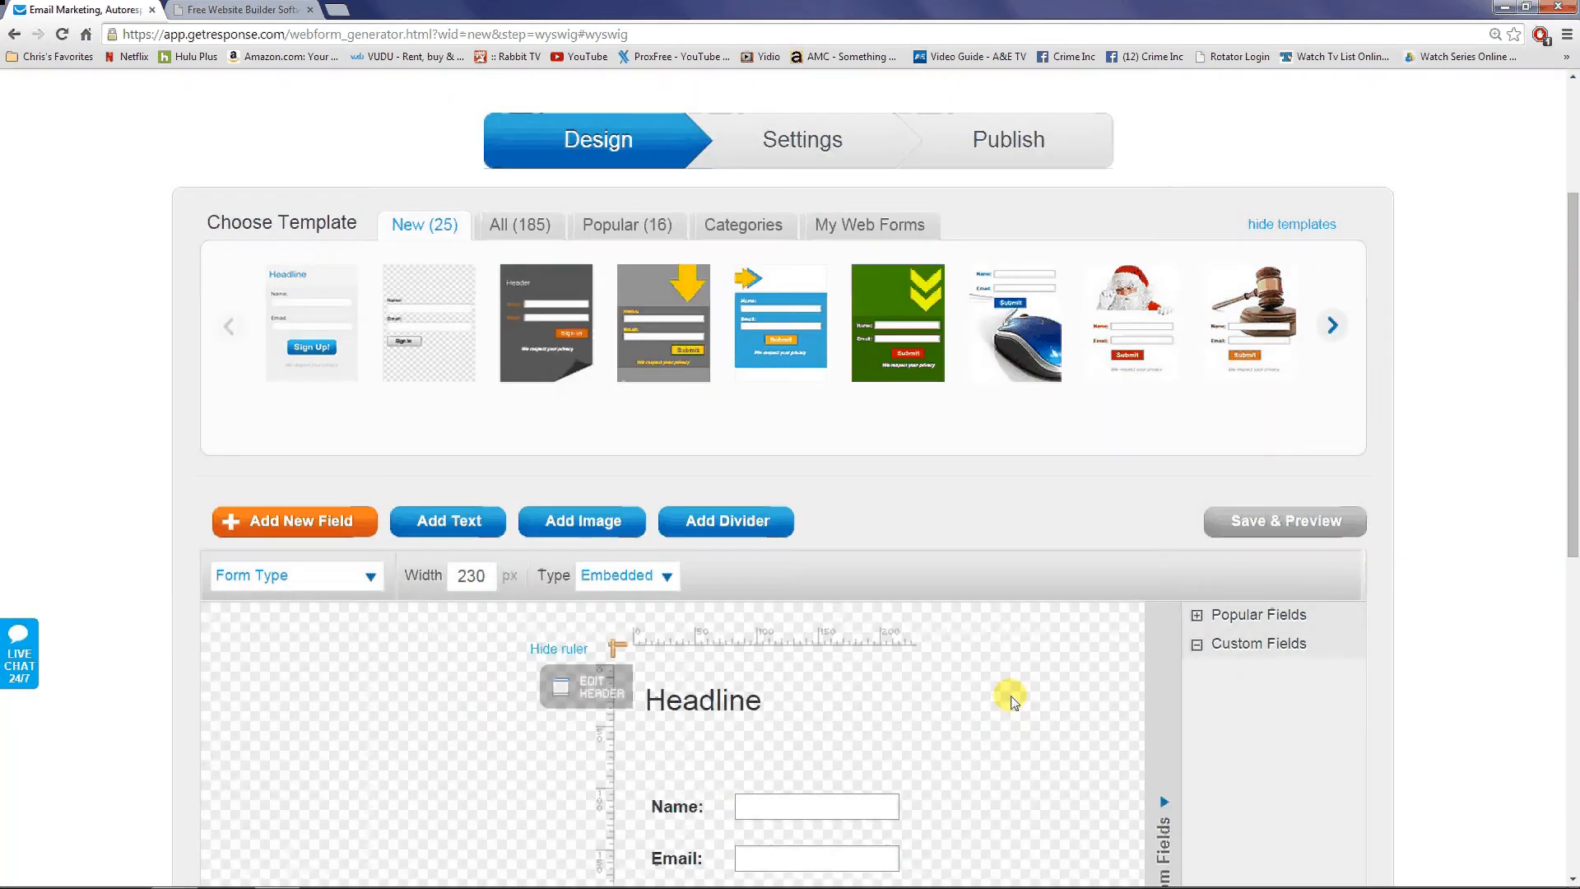
Hide the form's header, footer, privacy note, powered-by line and Name field, leaving only the email field and sign-up button.
scroll(1014, 701, "down", 4)
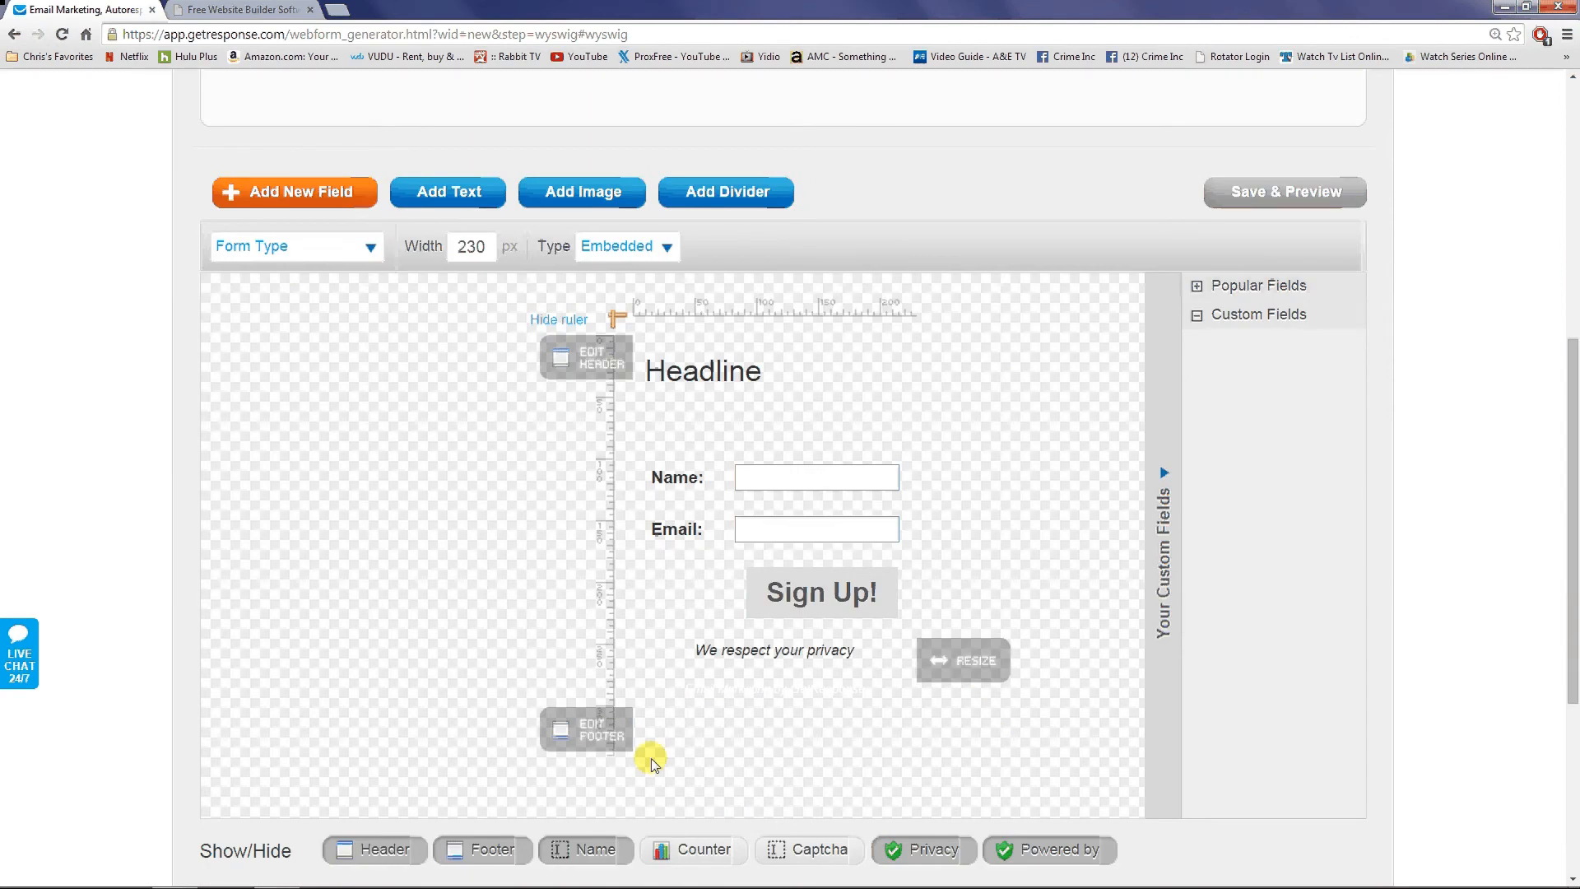
scroll(725, 797, "down", 1)
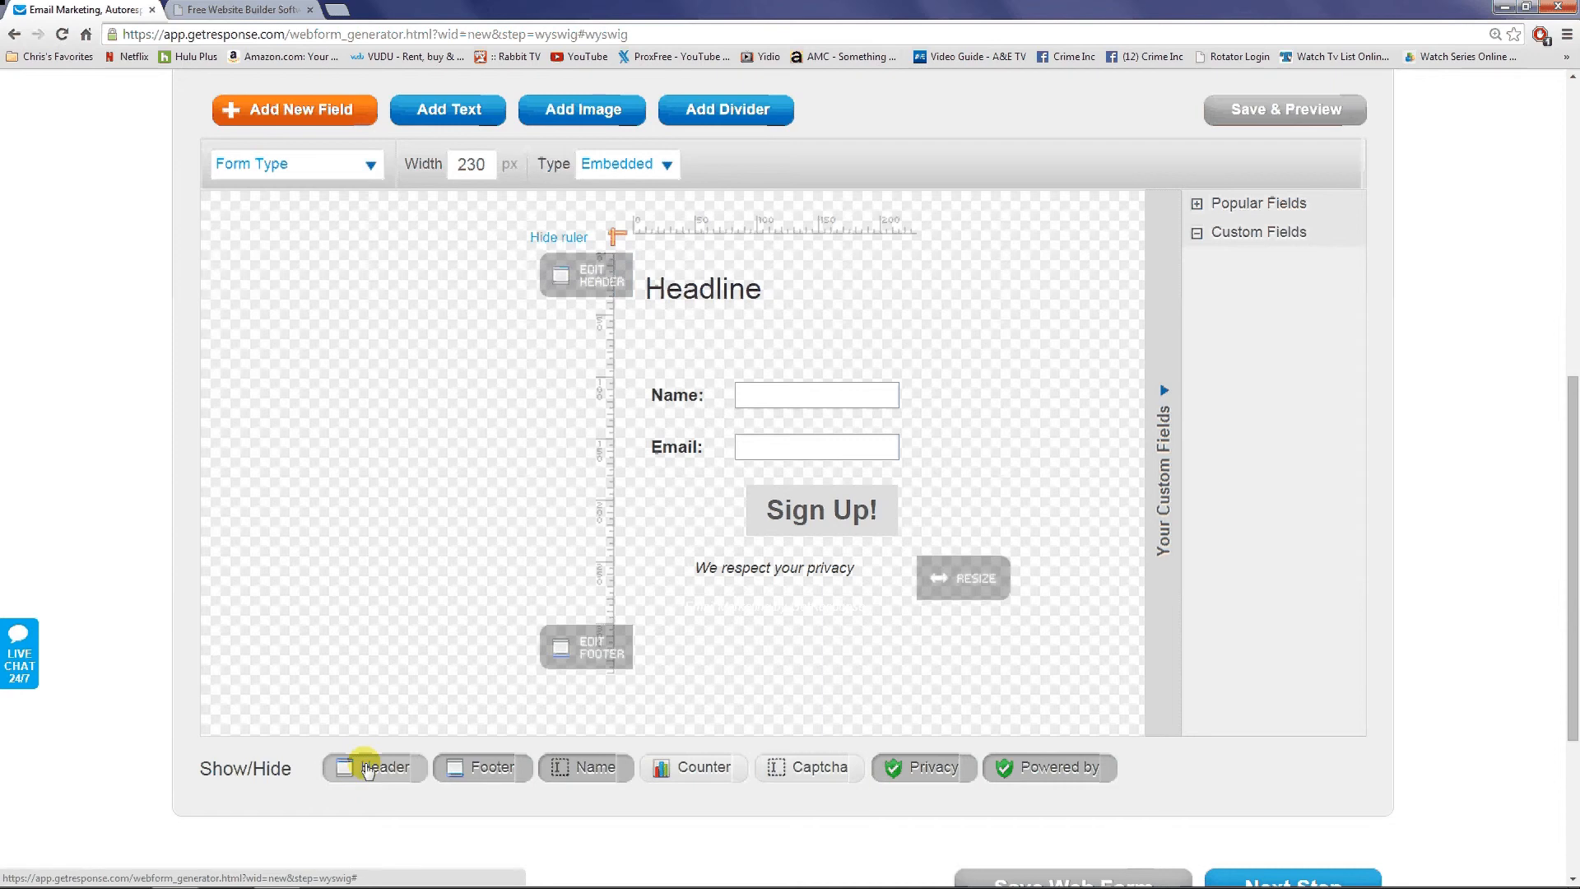
left_click(368, 770)
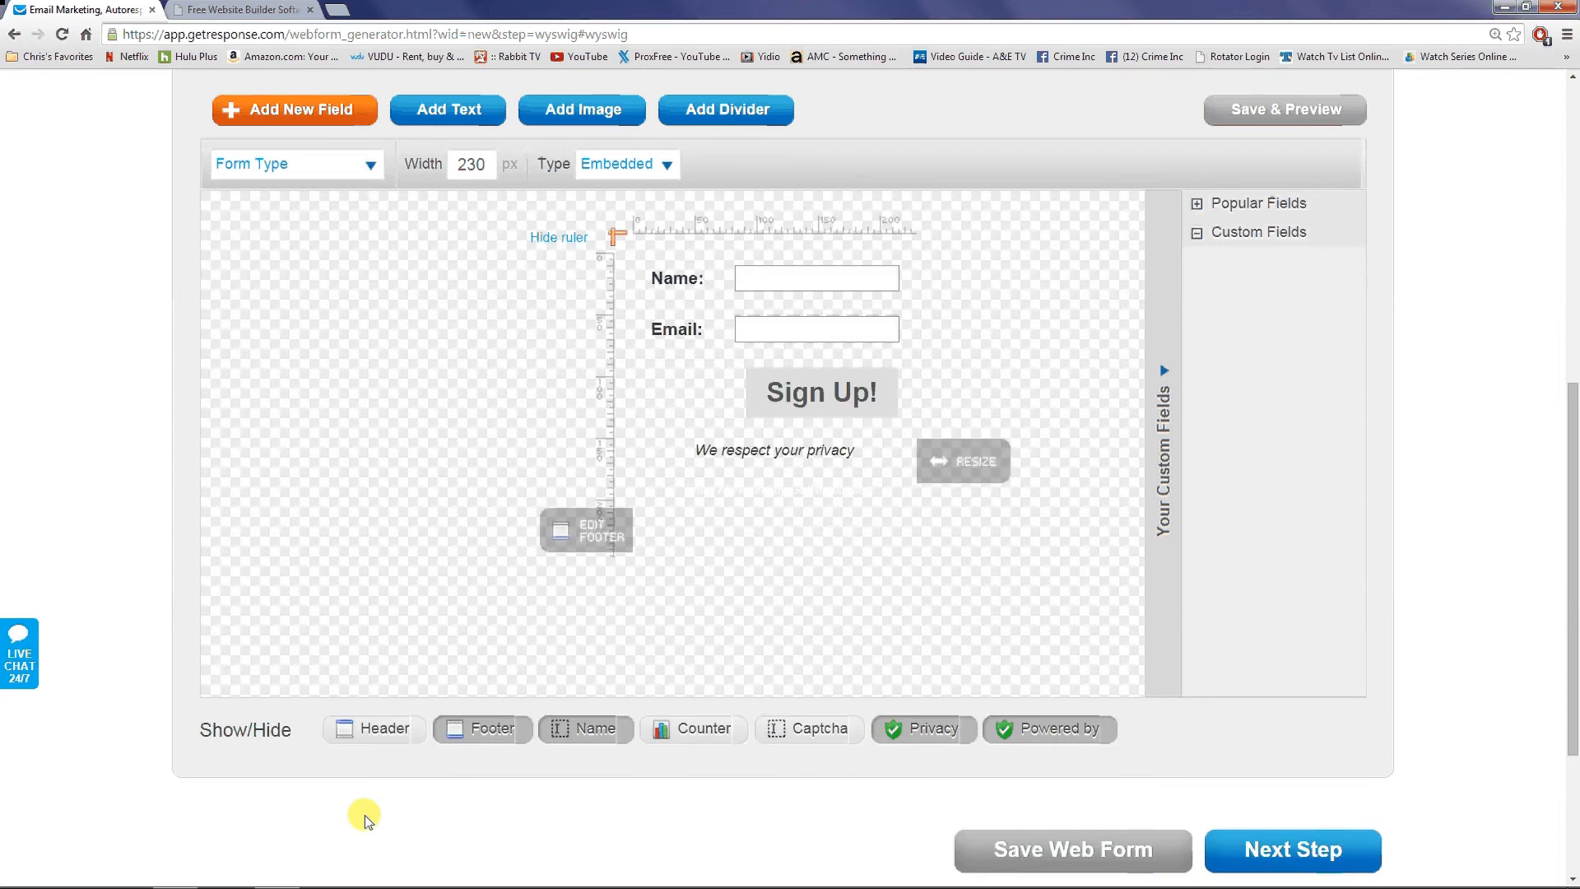
left_click(484, 750)
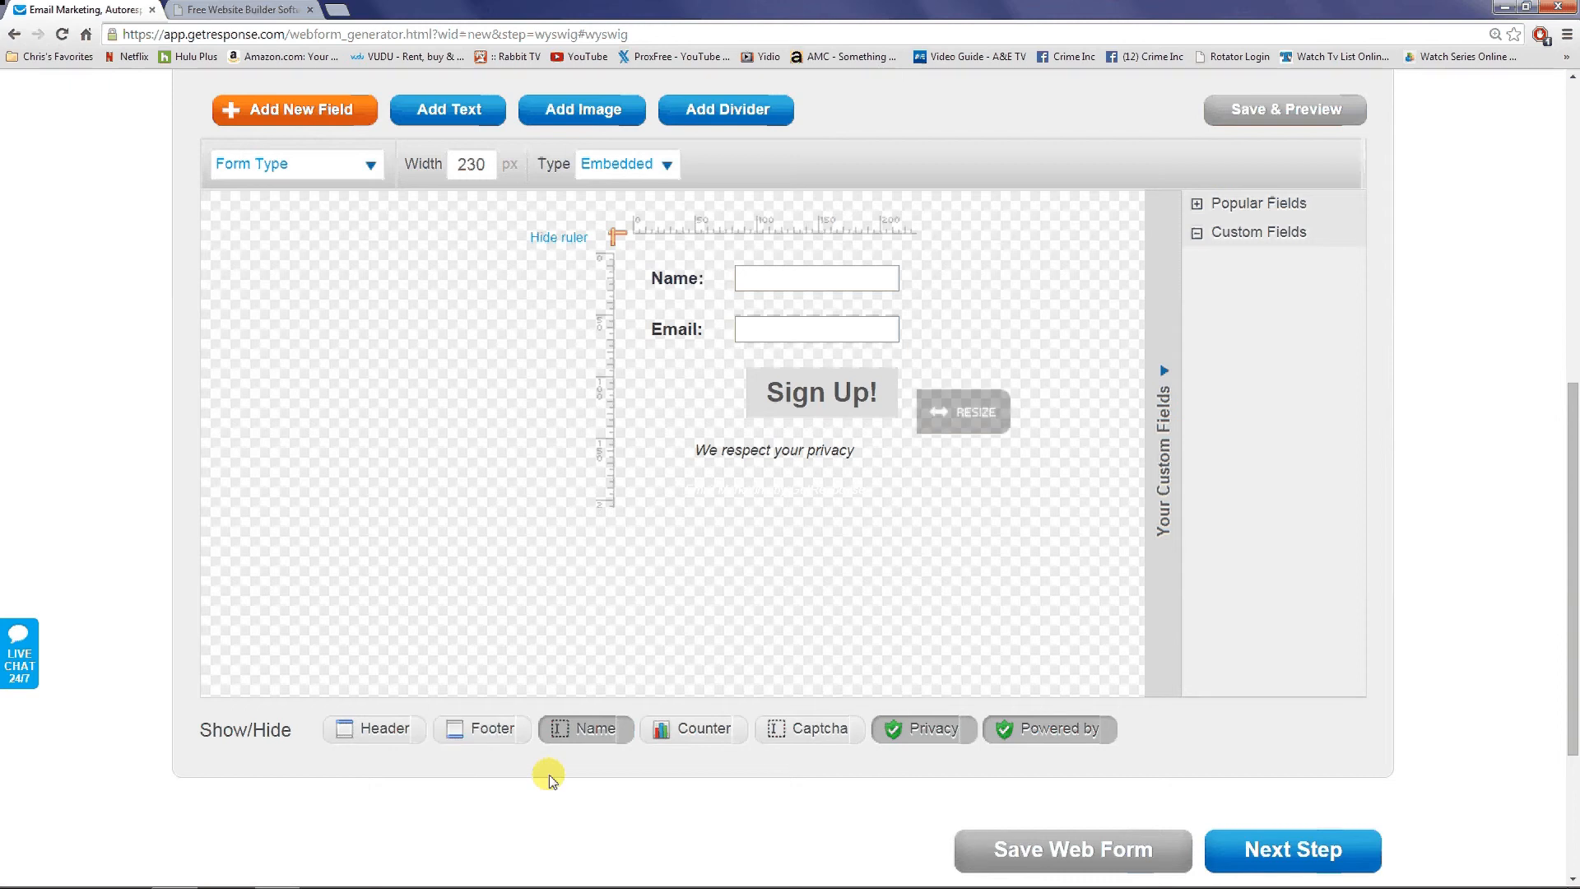
left_click(965, 779)
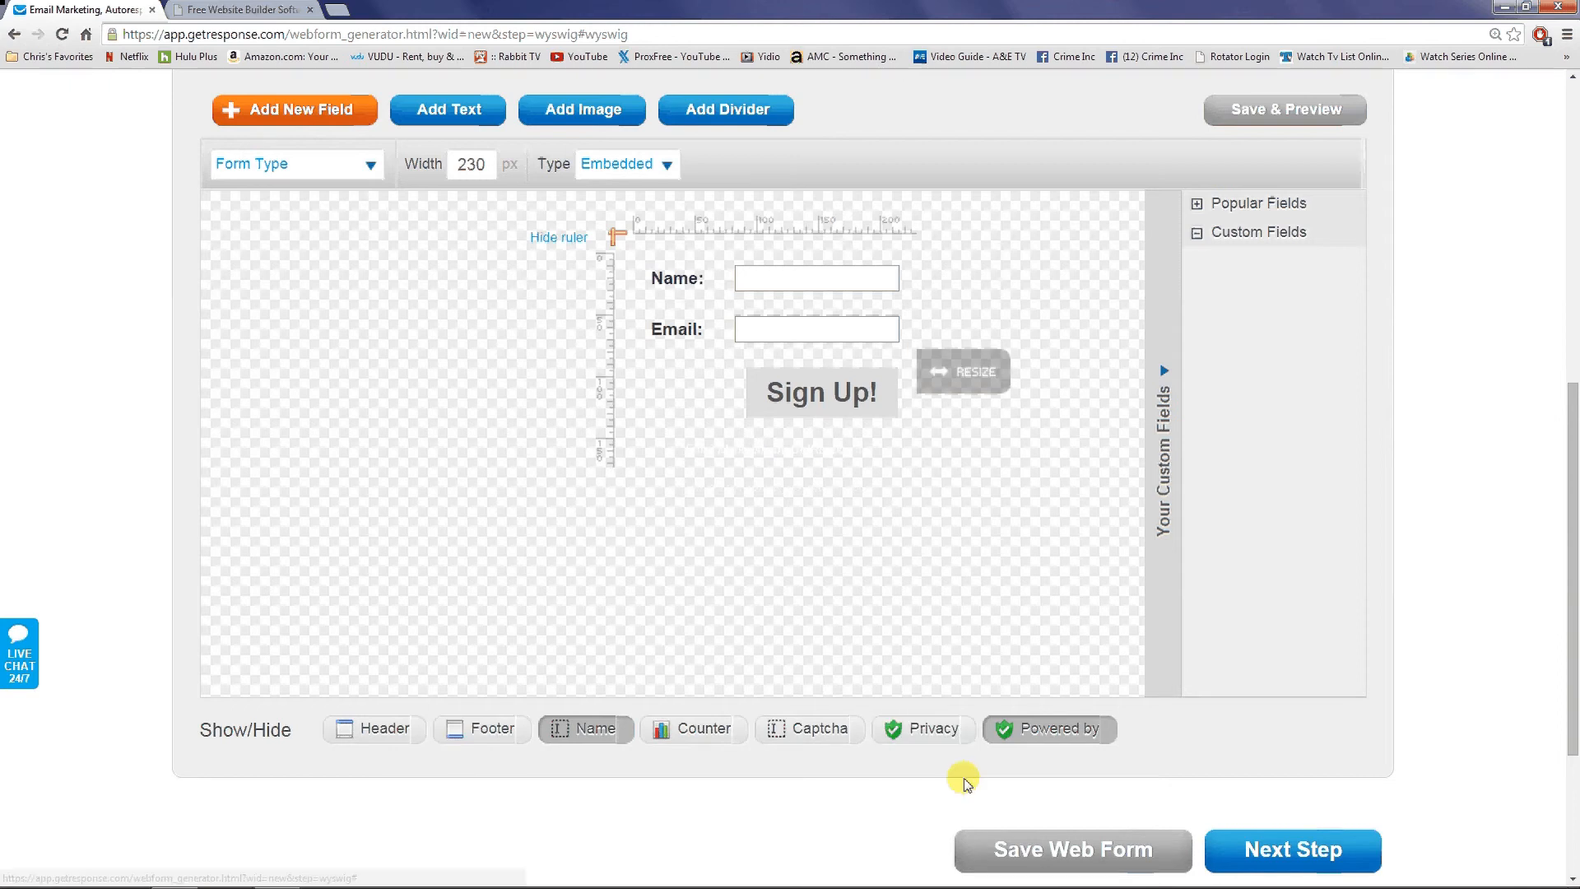
left_click(965, 782)
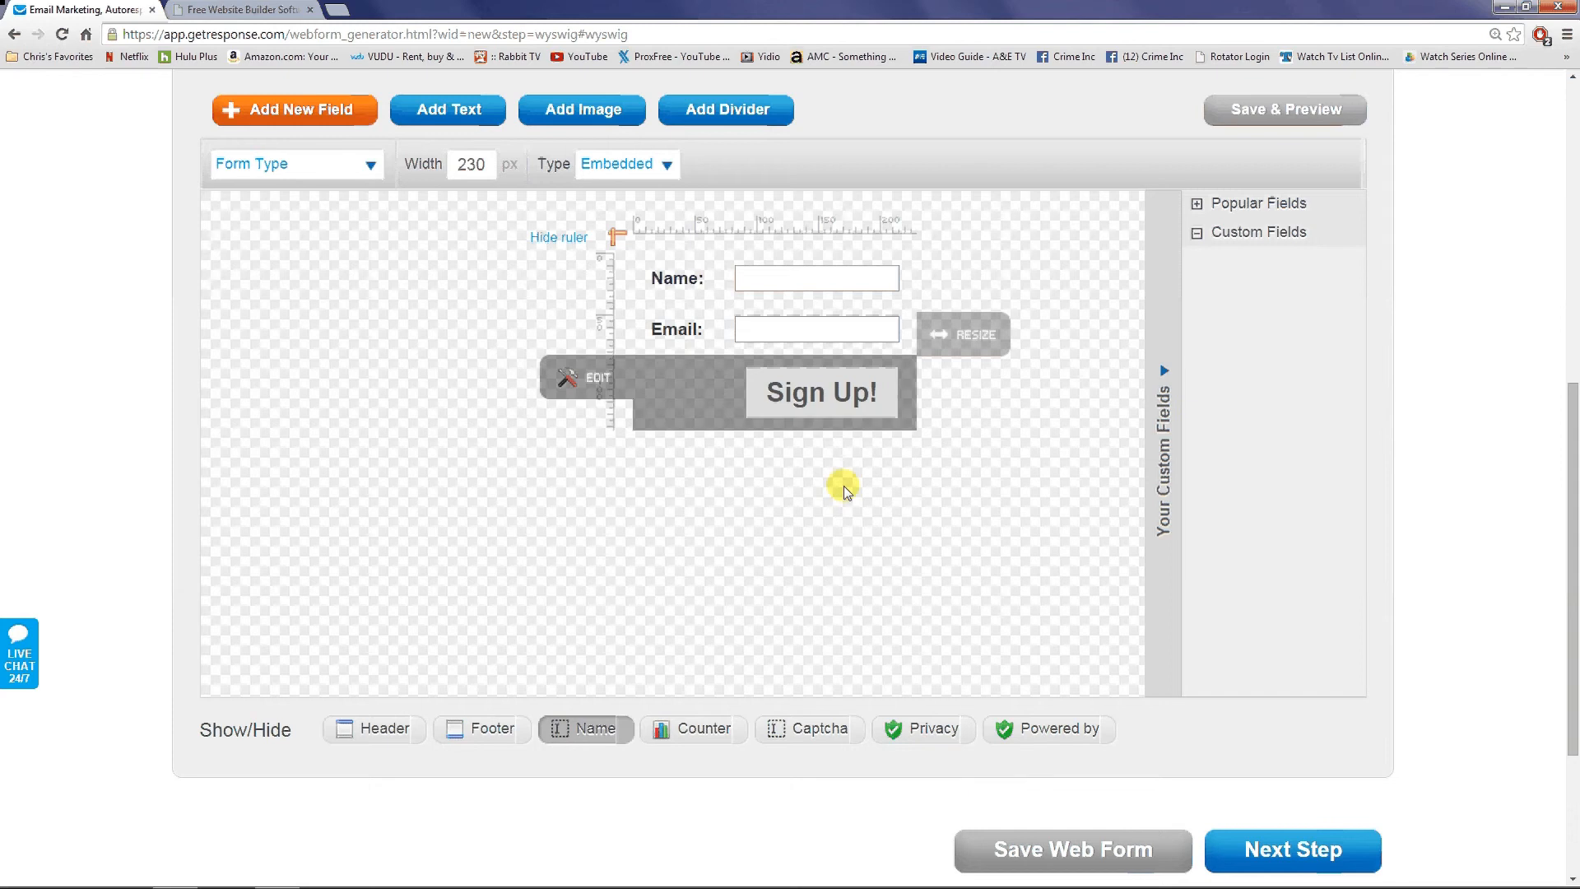
scroll(809, 332, "up", 1)
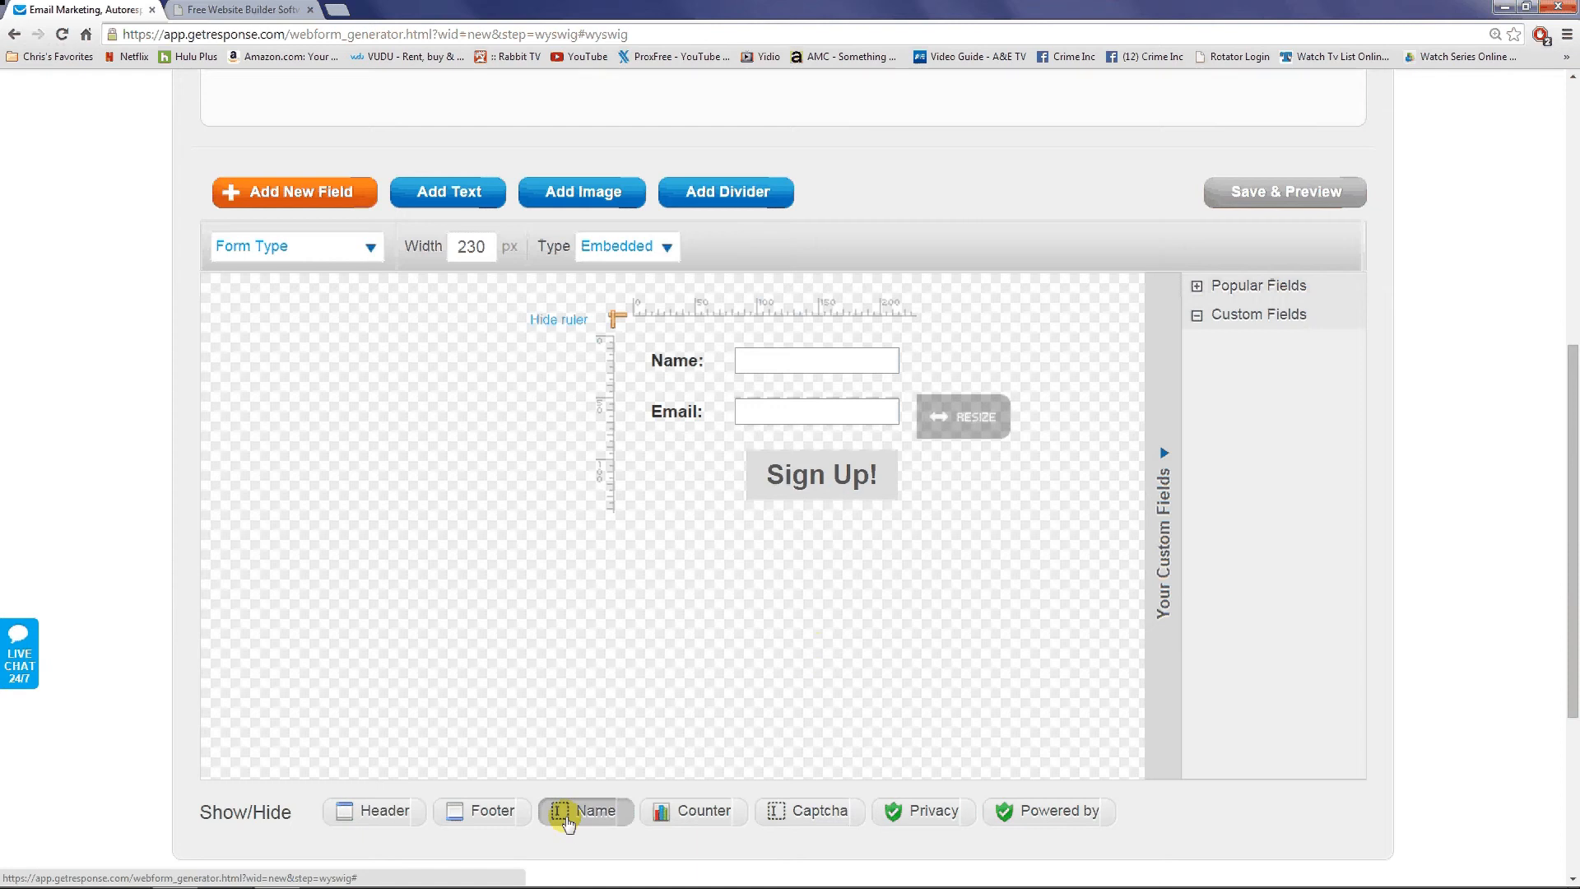
left_click(567, 820)
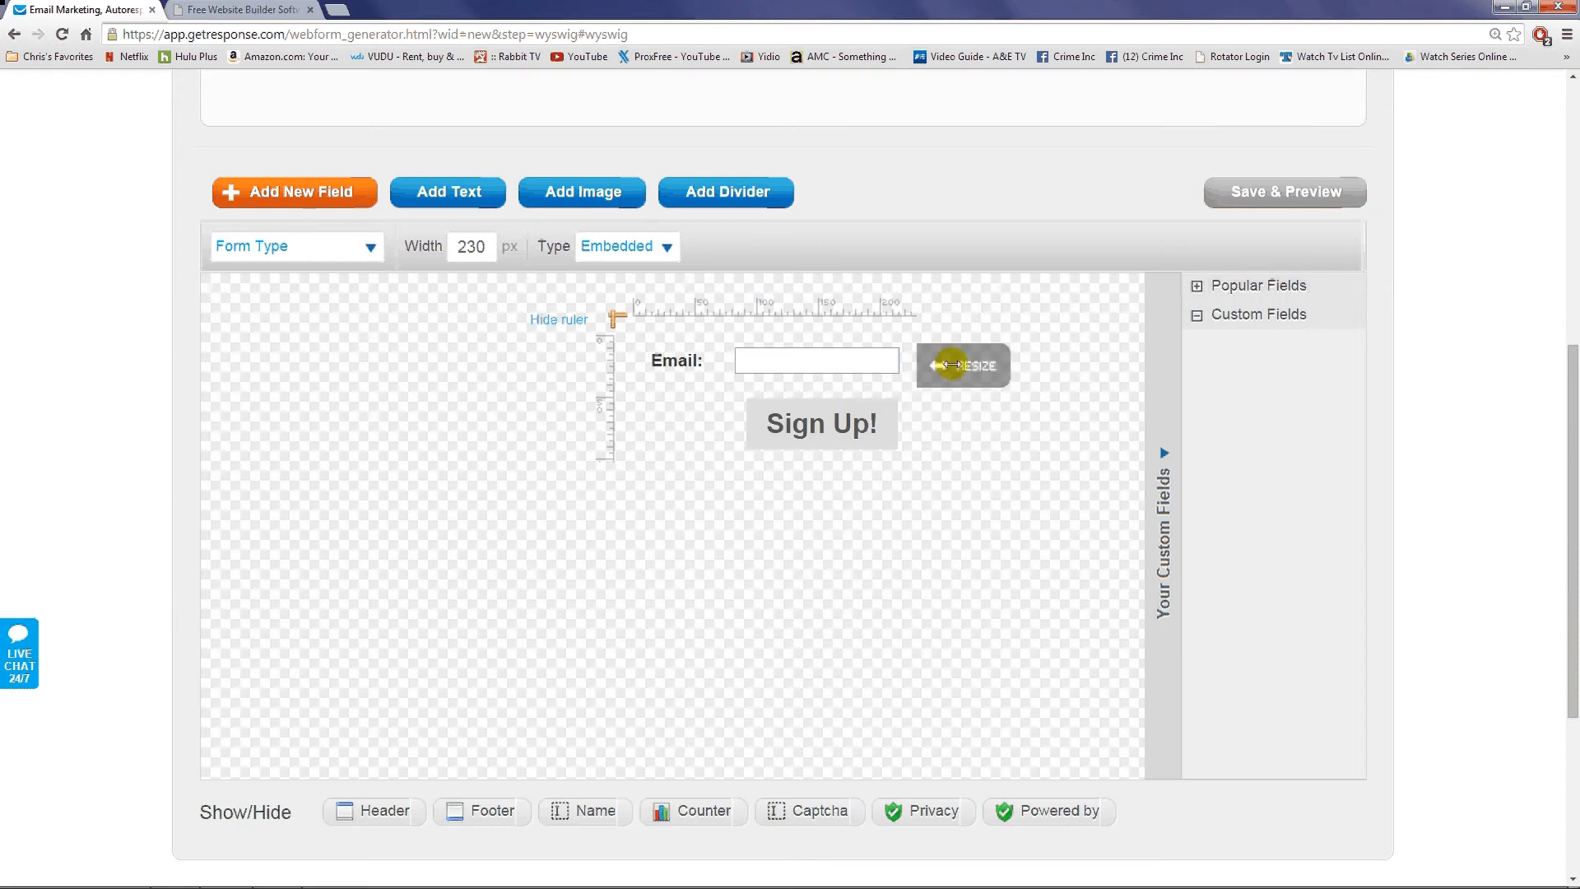
Widen the form to about 374 px and compare it with the email box on the cjscrazydeals.com example page.
left_click_drag(950, 365, 1104, 366)
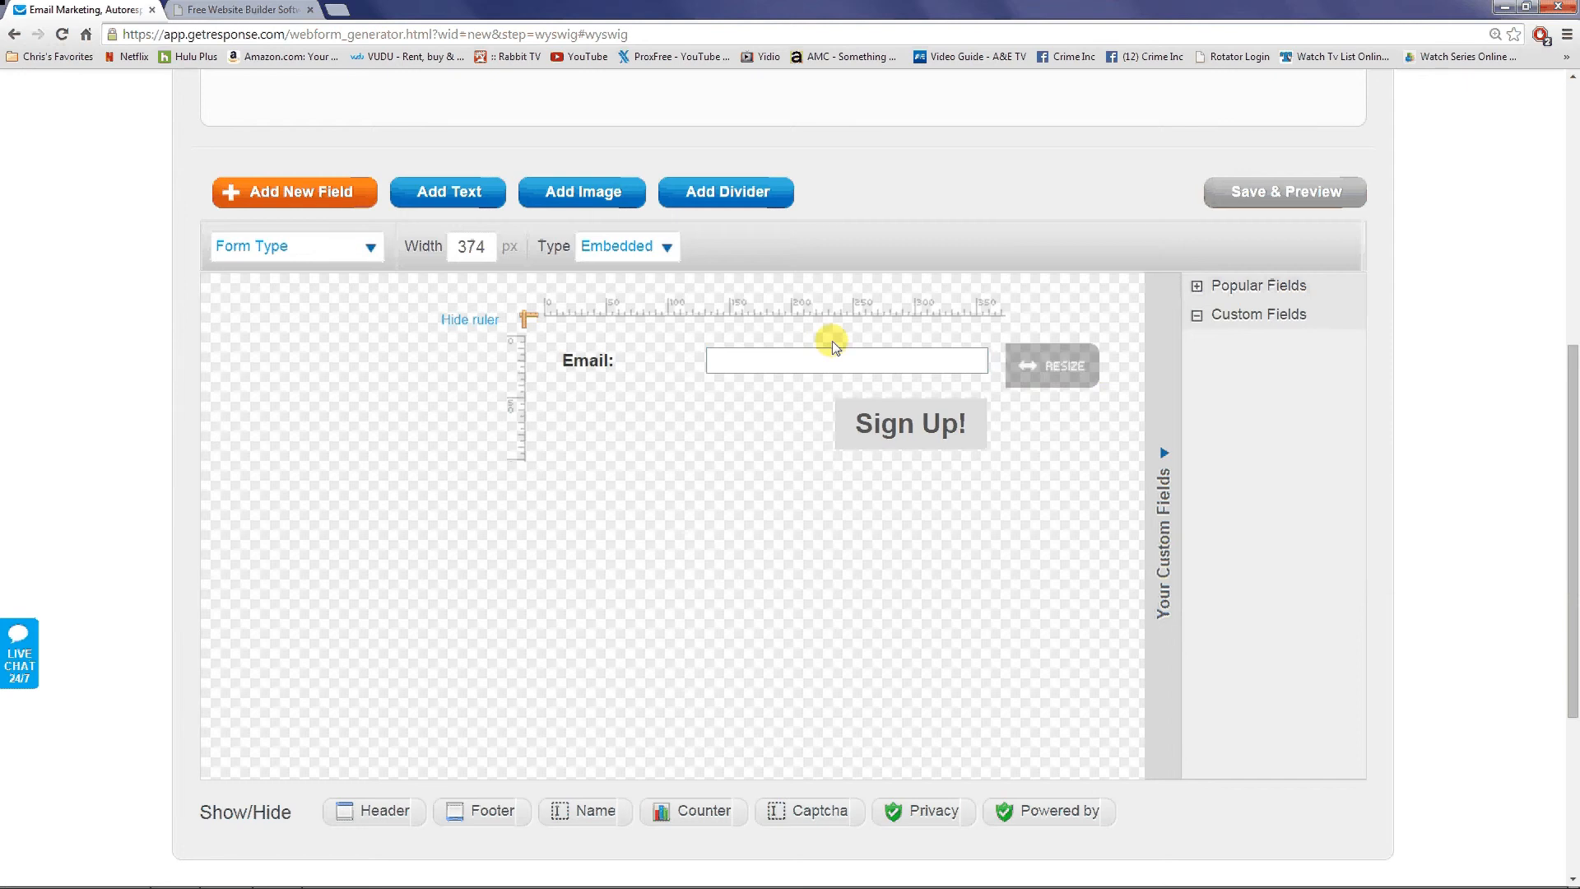
left_click(205, 13)
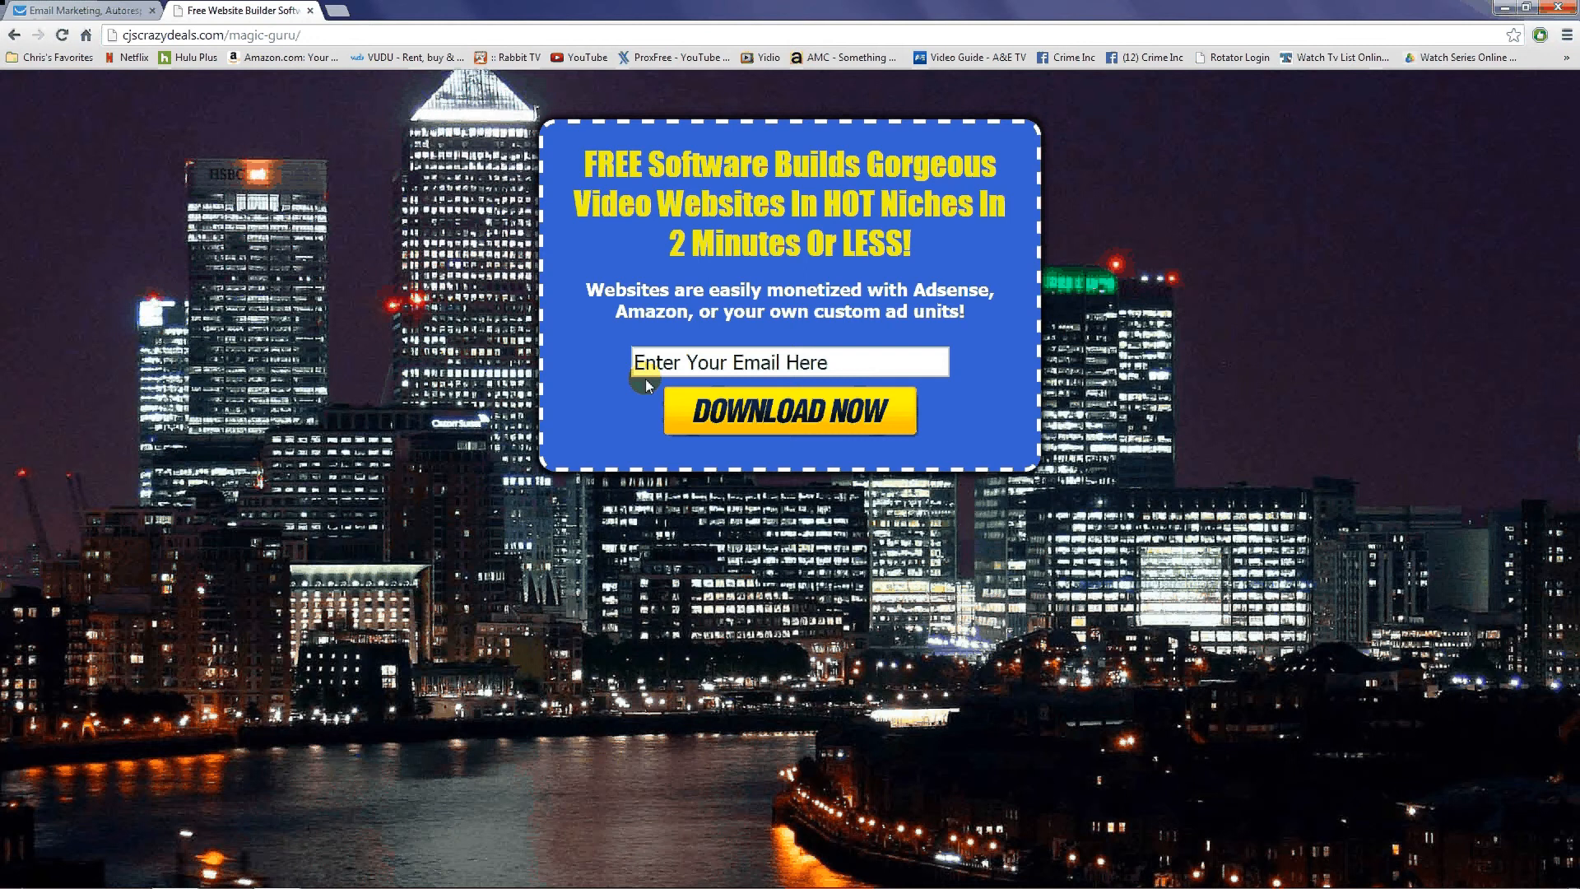
left_click(645, 377)
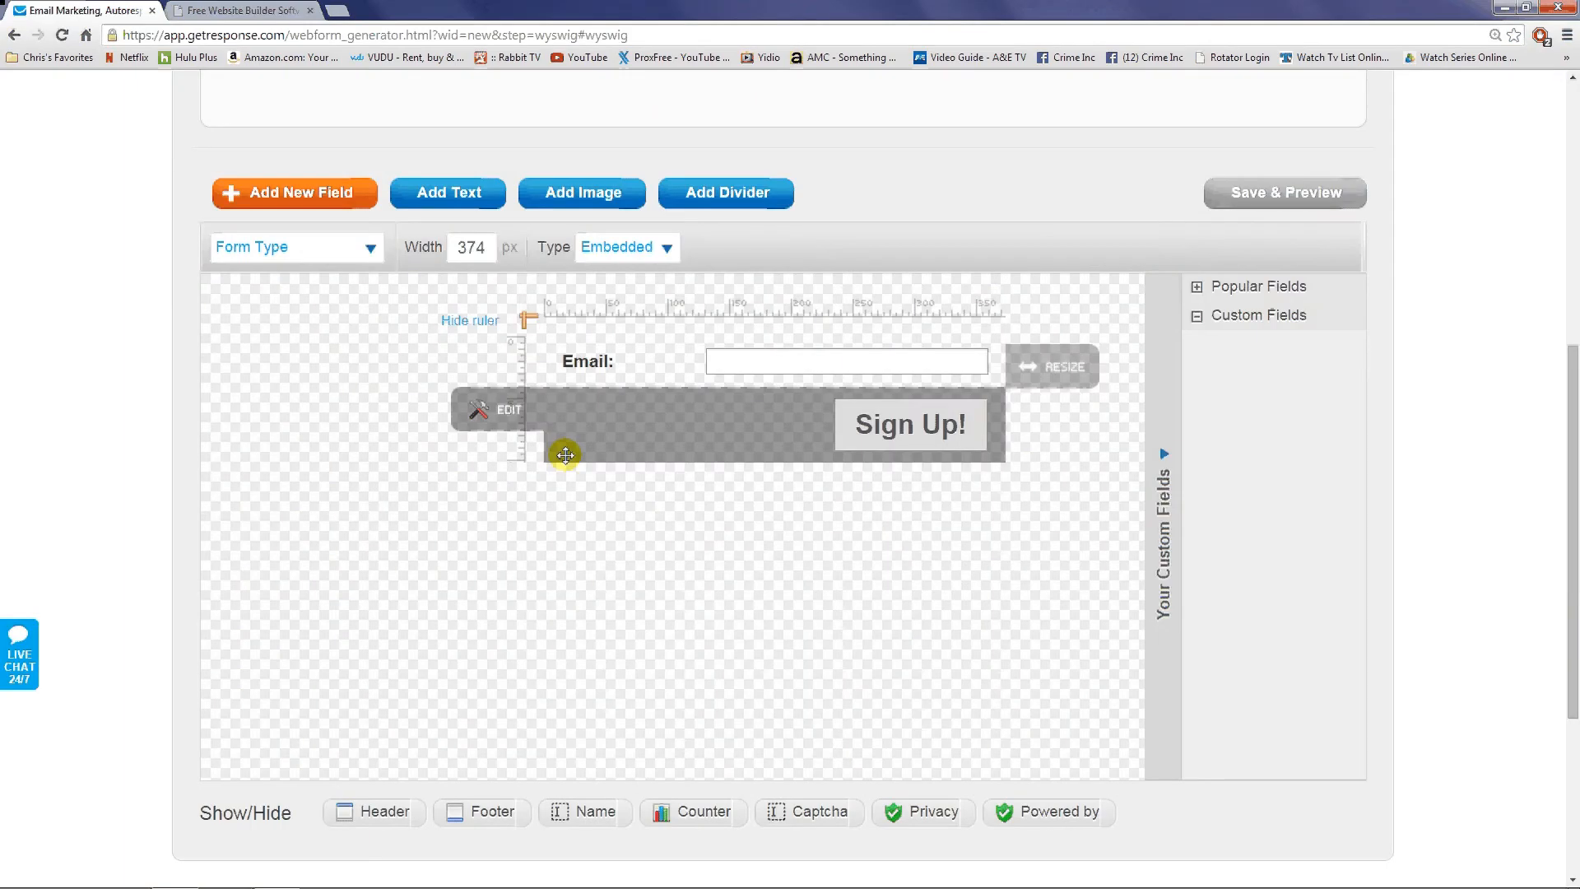
Open the Email field for editing and clear its label text.
mouse_move(525, 377)
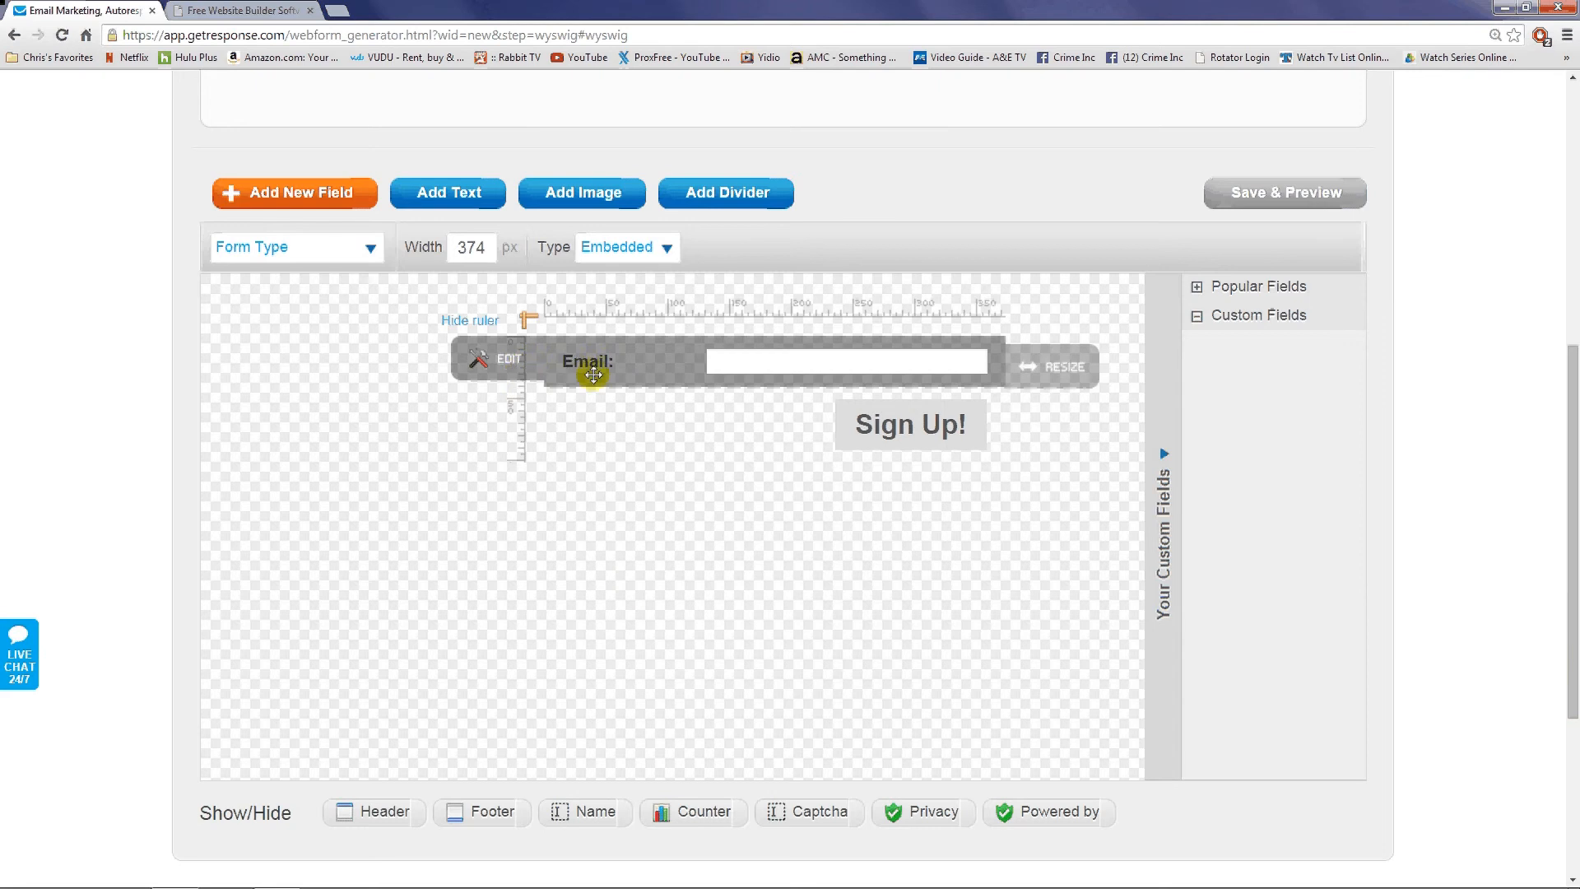
left_click(491, 362)
key("BackSpace")
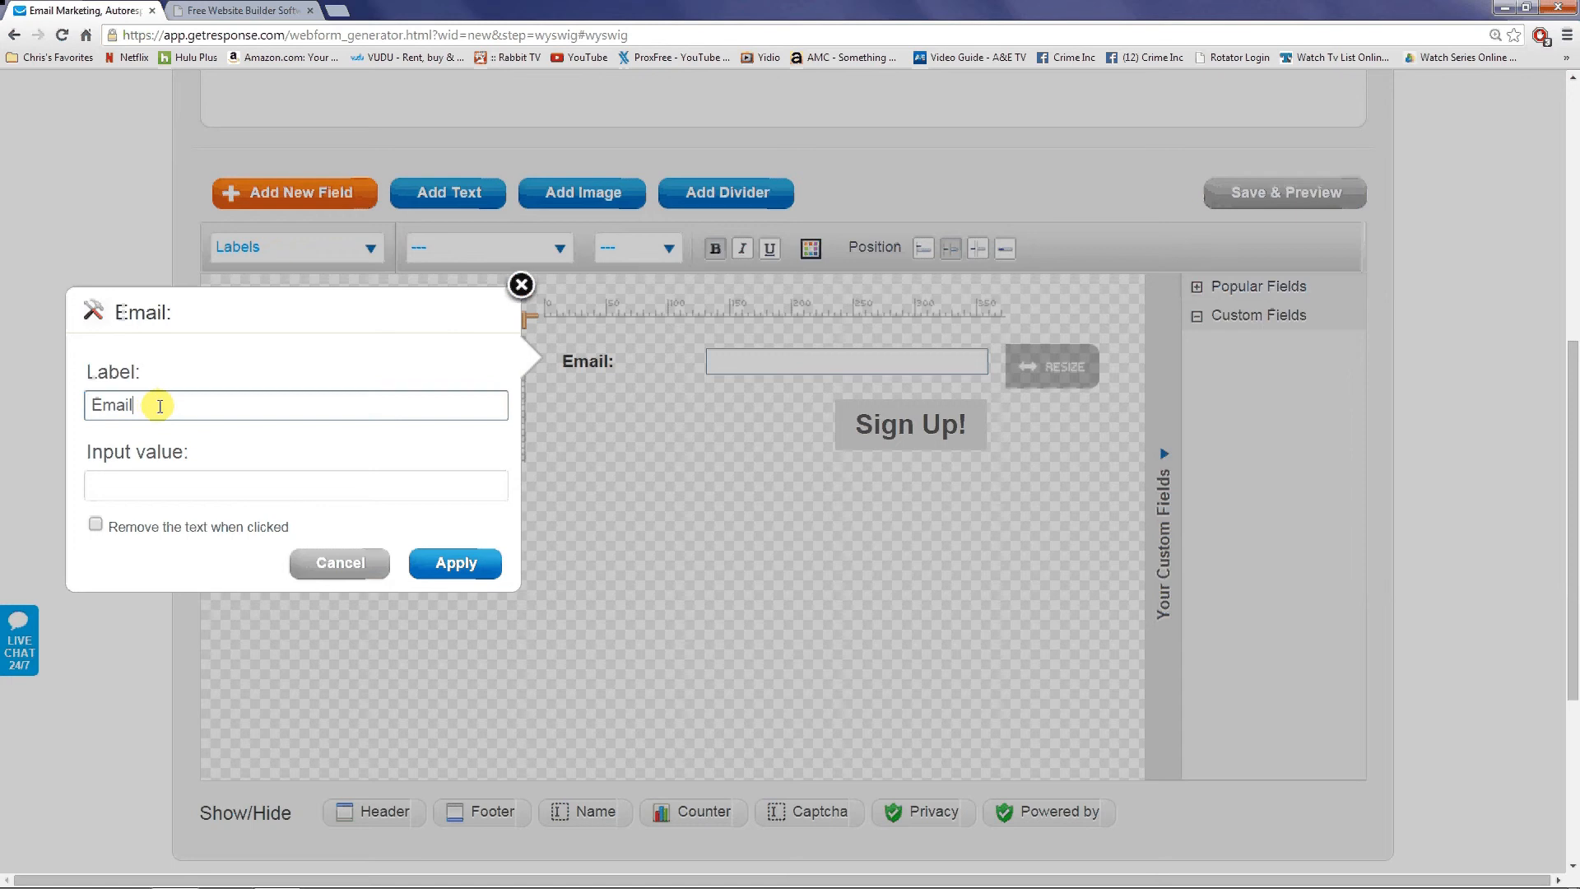
key("BackSpace")
key("BackSpace")
key("BackSpace")
key("BackSpace")
key("BackSpace")
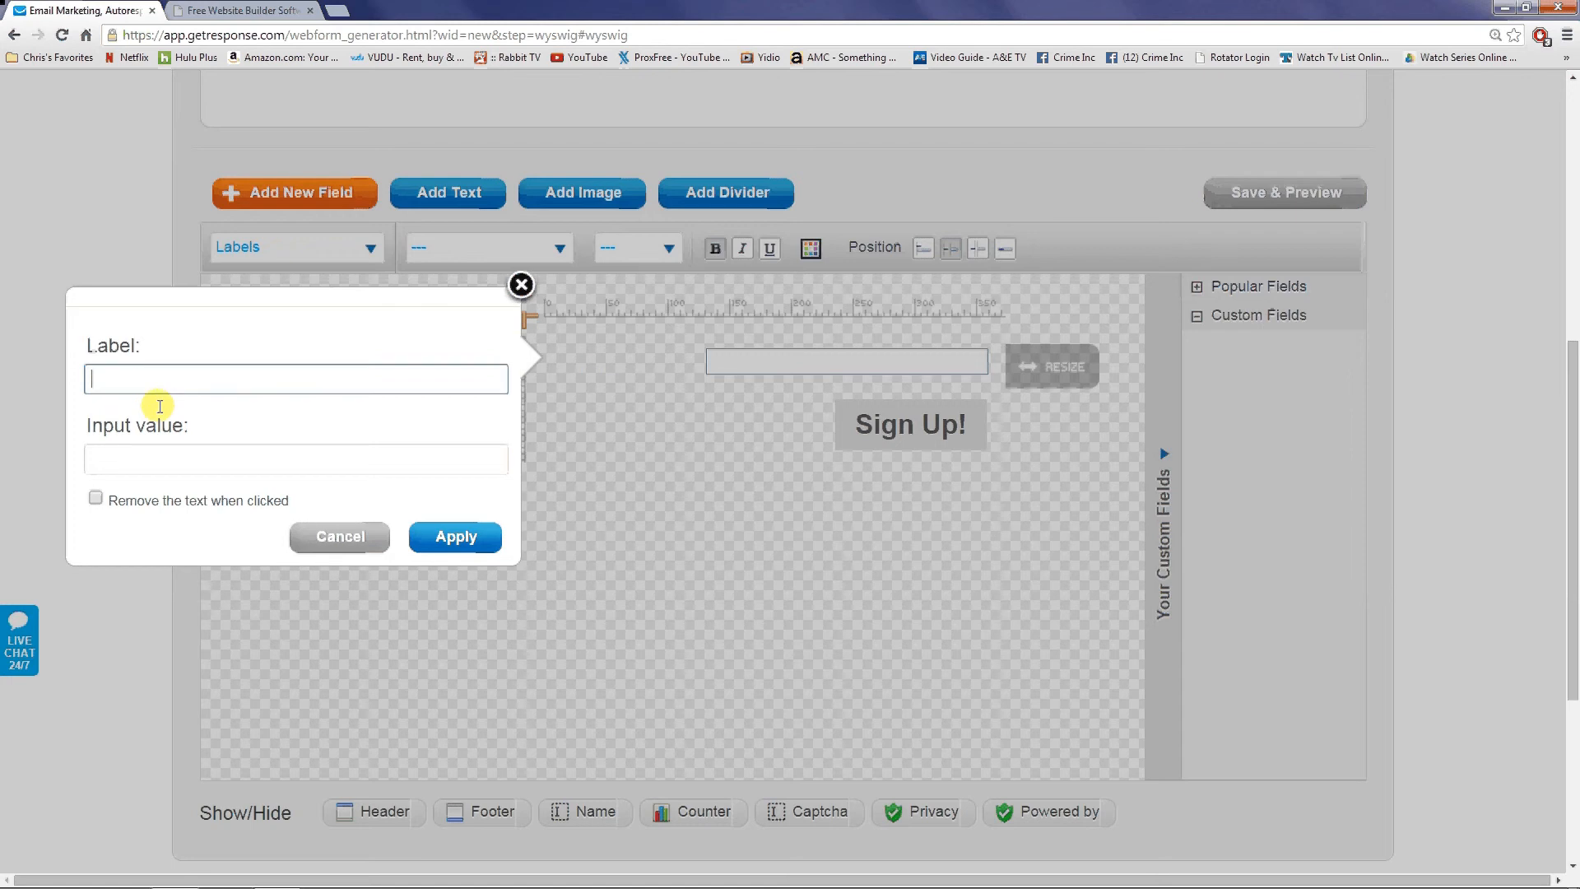
Set the email field's input value to "Enter Your Email Here", enable removing the text when clicked, and close the field editor.
left_click(124, 456)
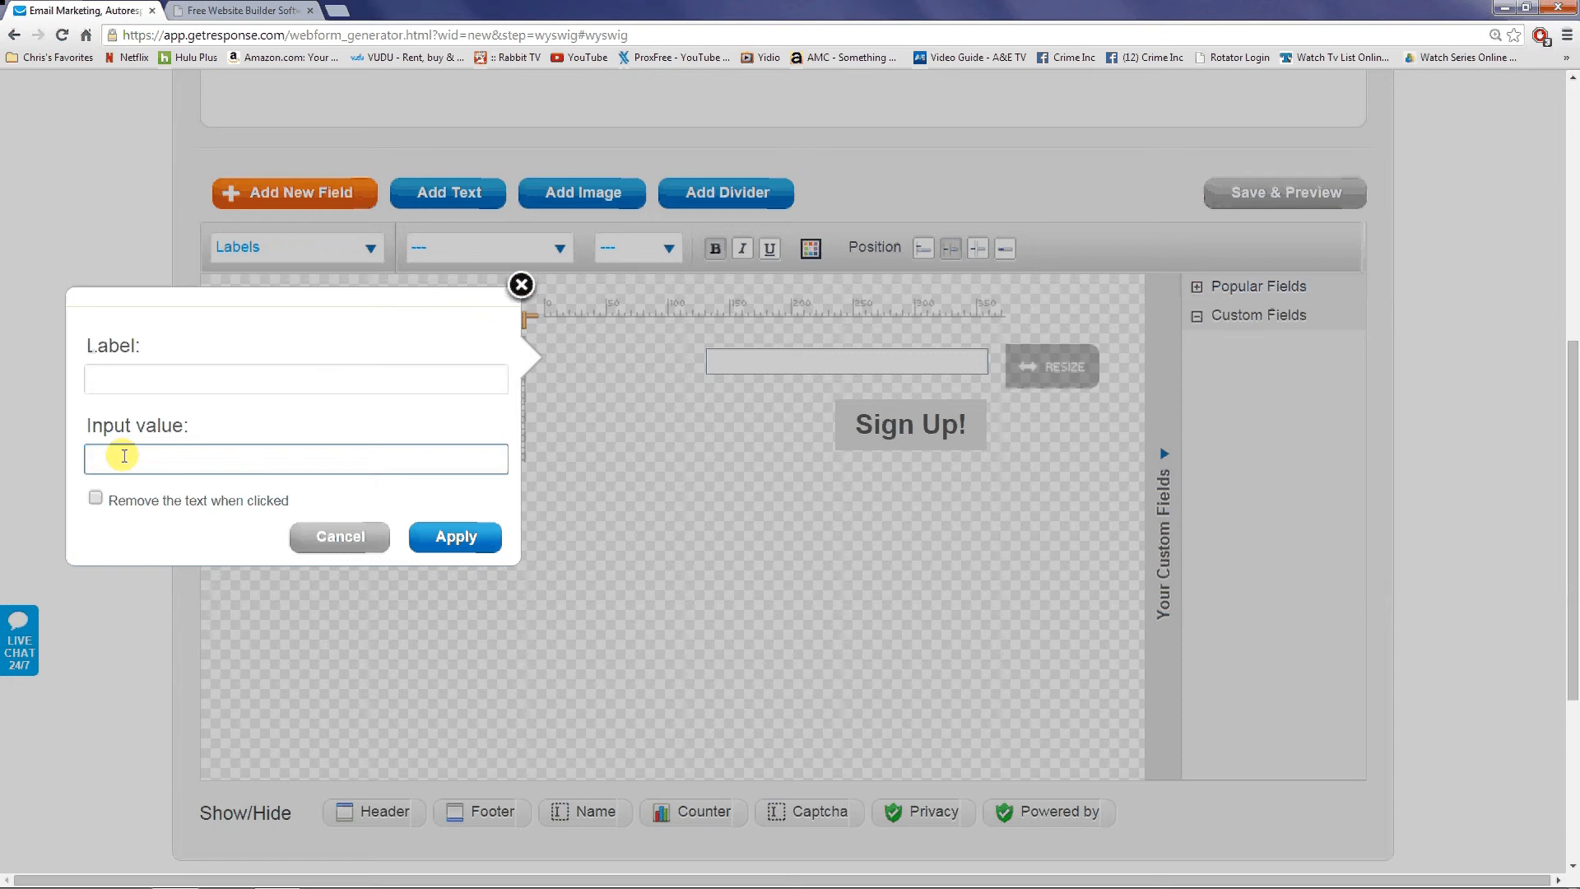
type("Enter Your Email ")
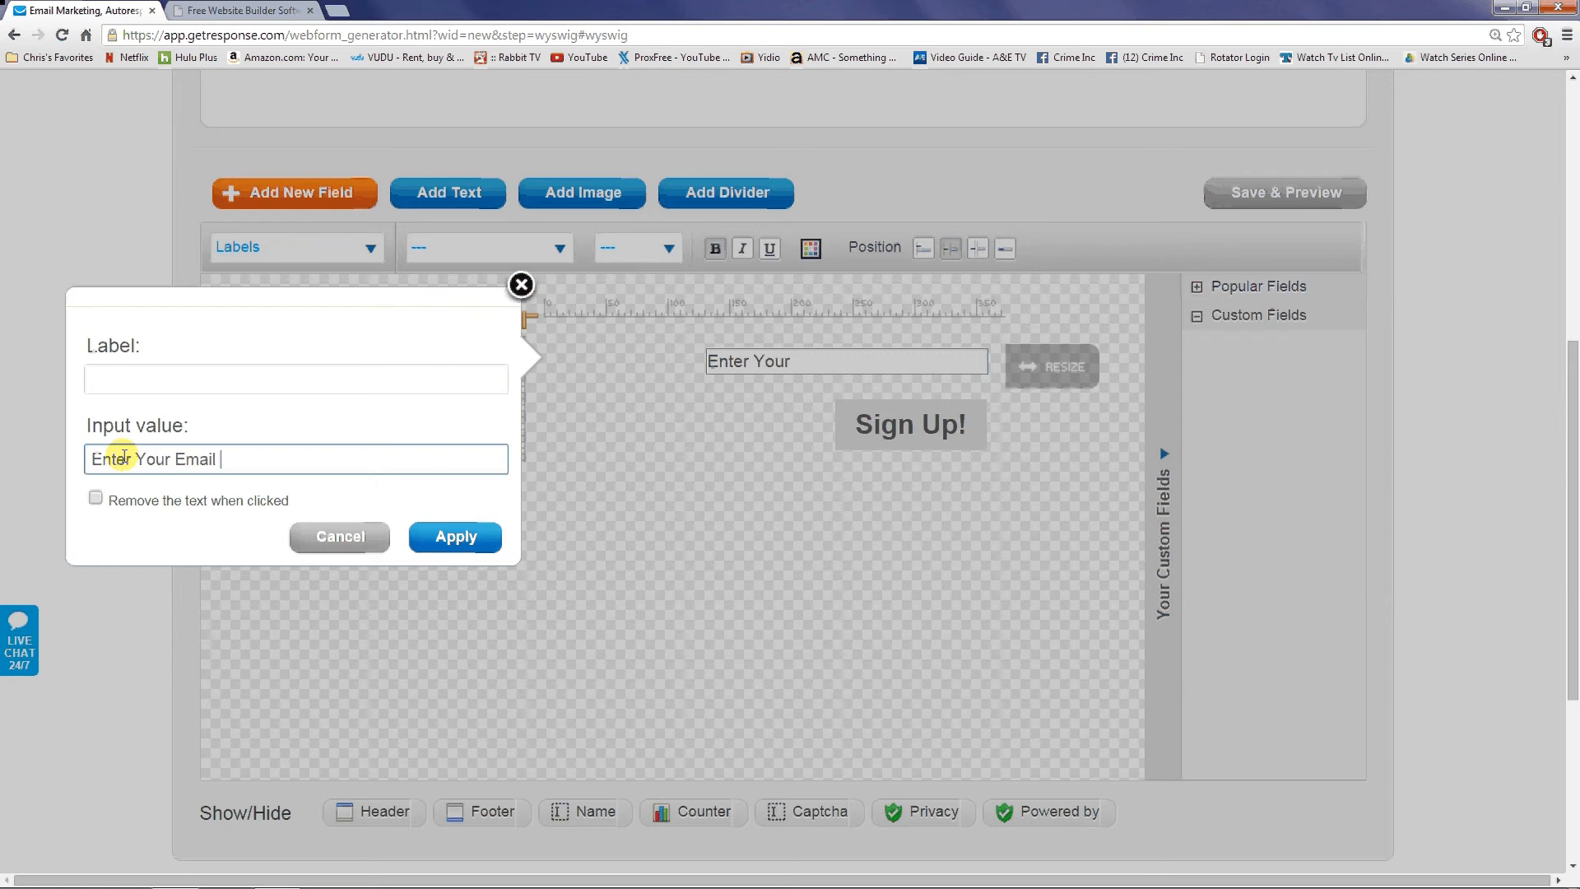
type("Here")
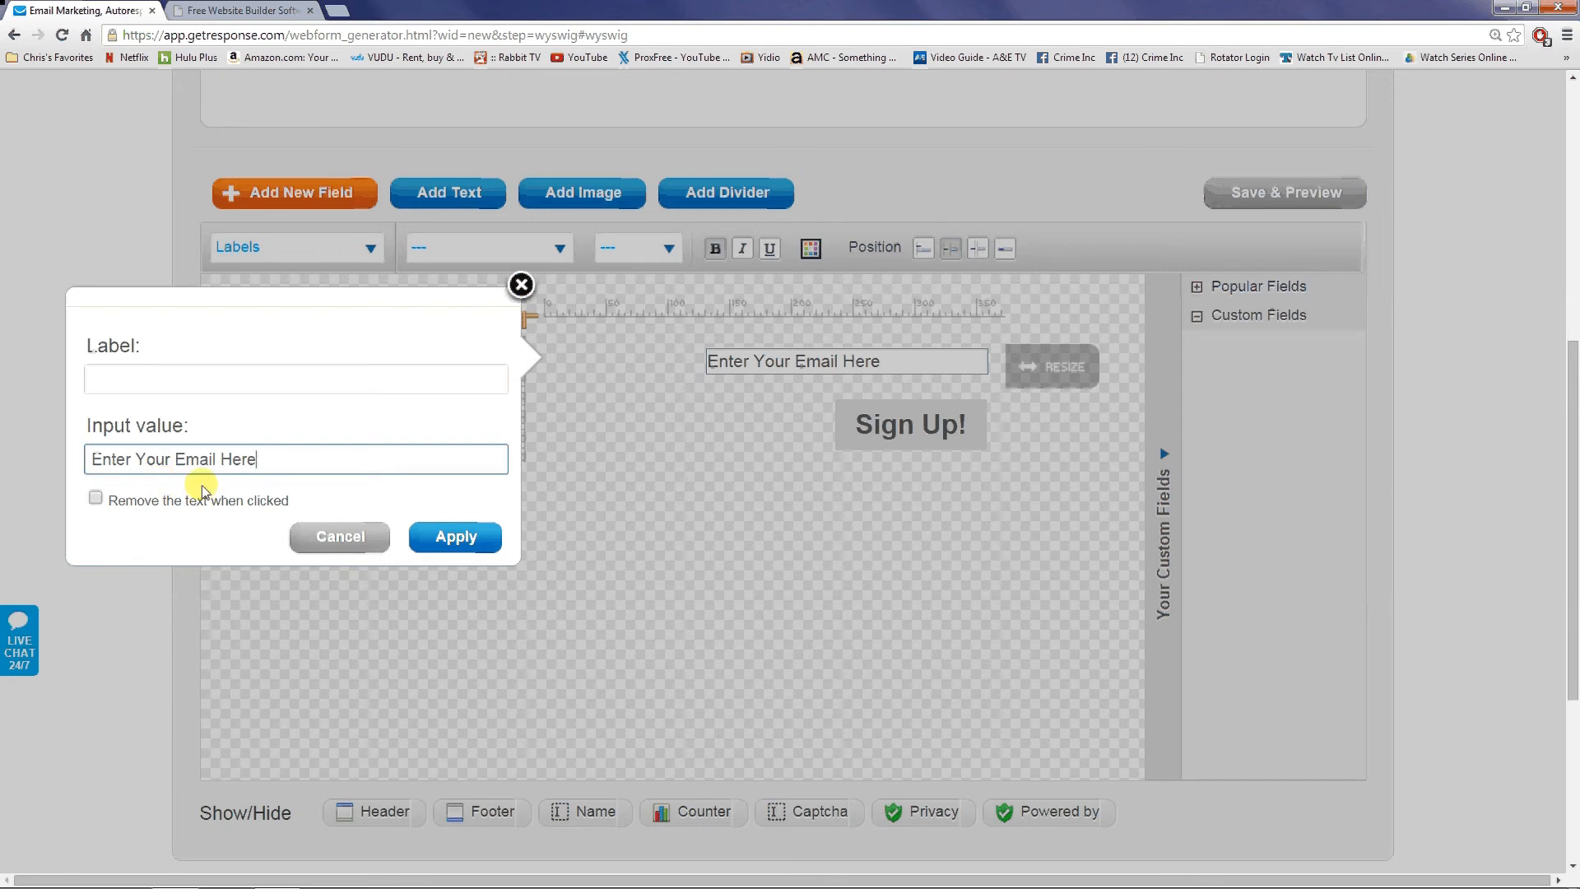
left_click(95, 500)
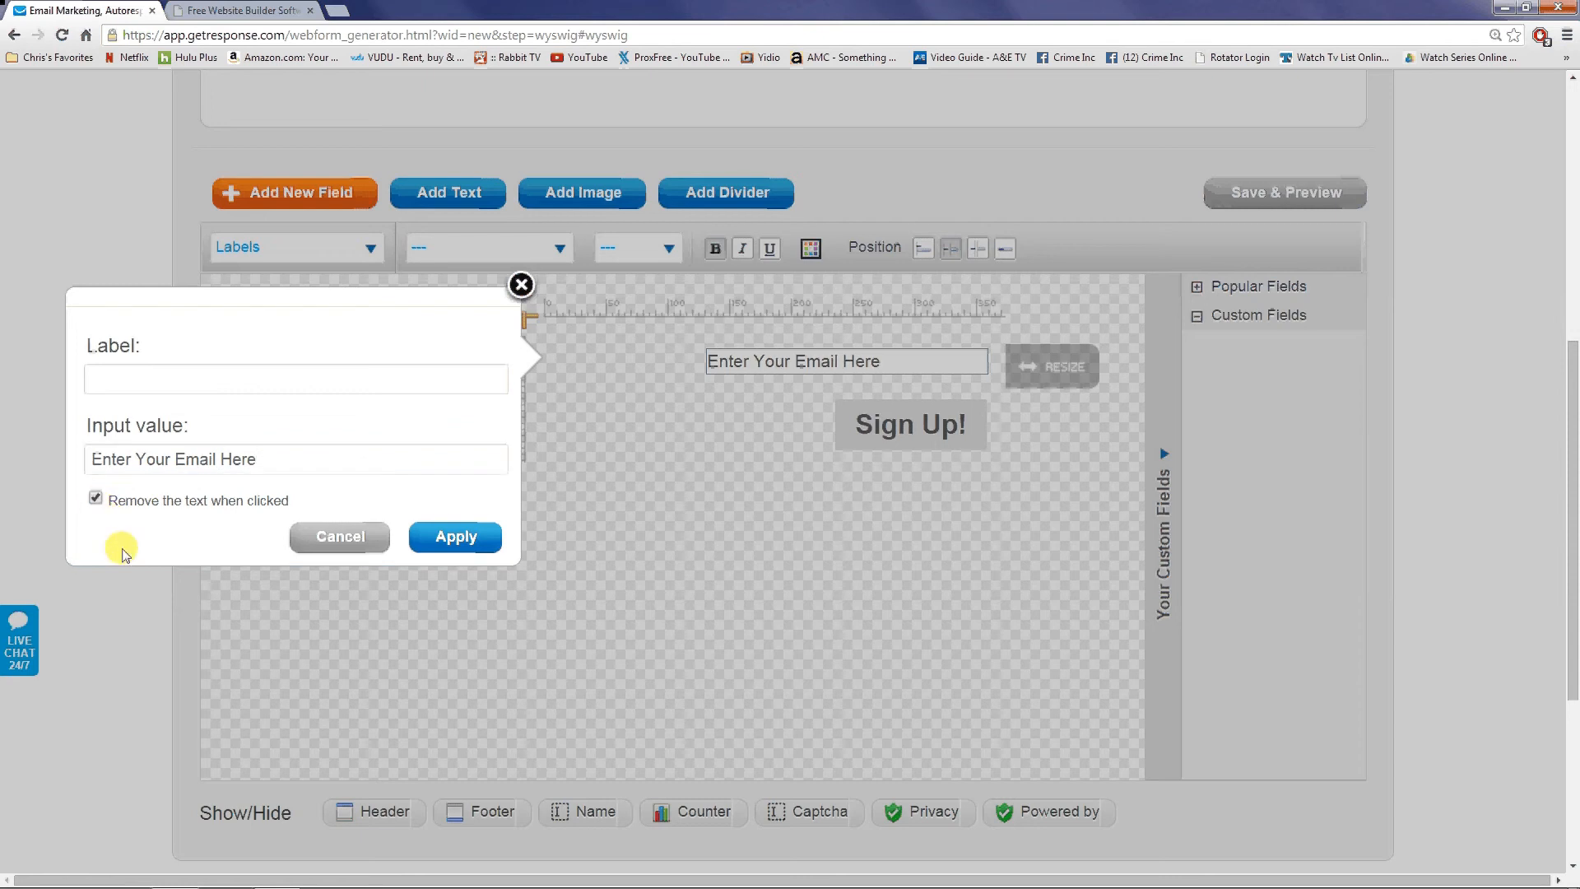
left_click(570, 571)
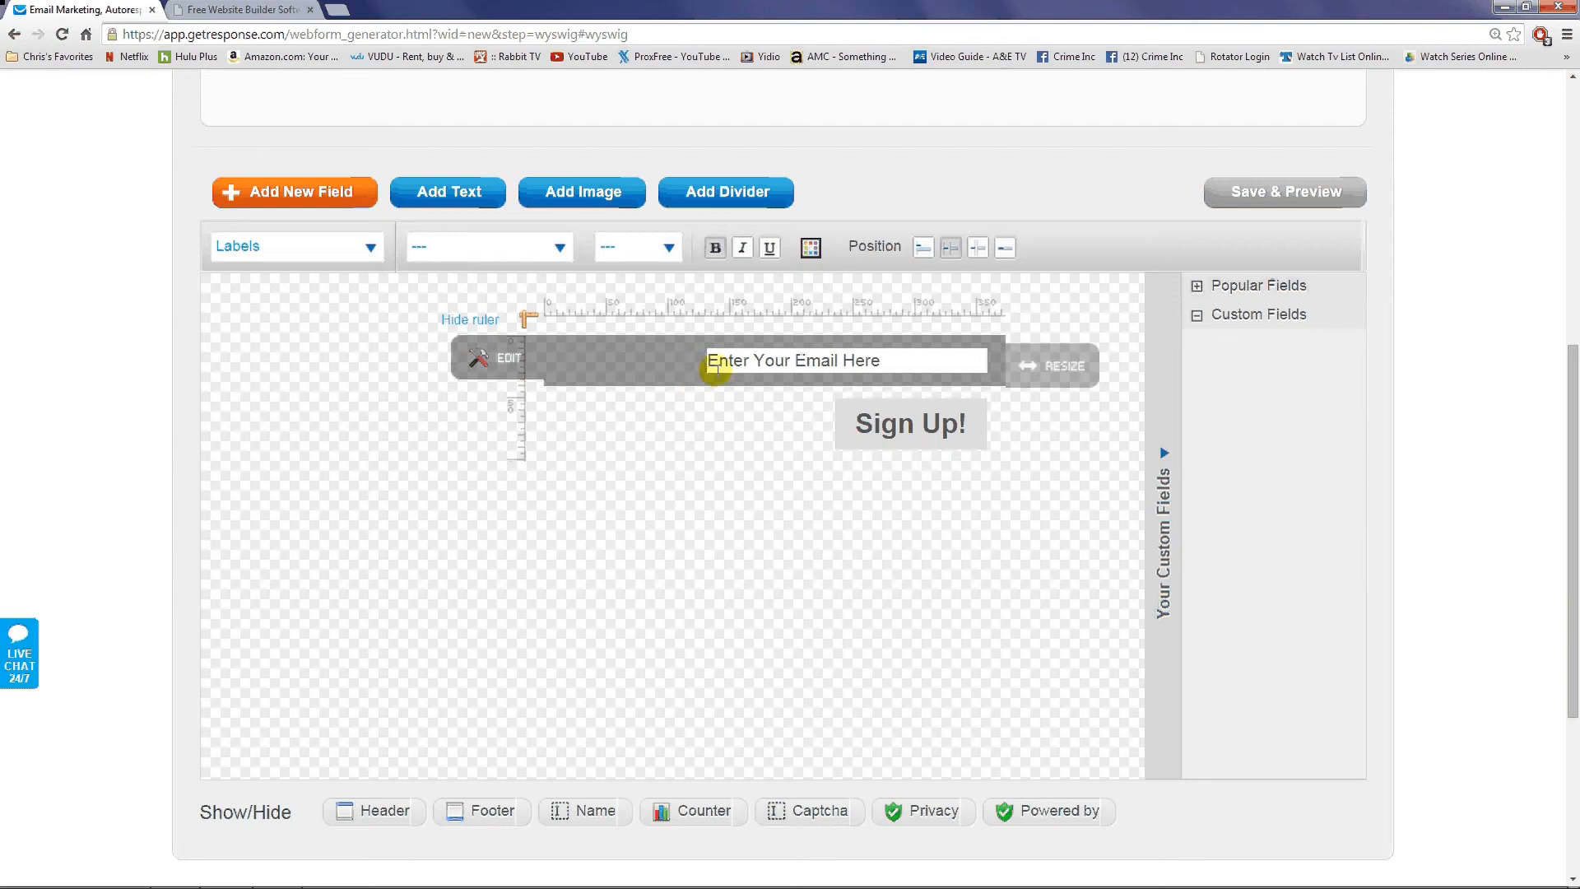
Narrow the form to about 342 px wide.
left_click_drag(1071, 358, 1018, 379)
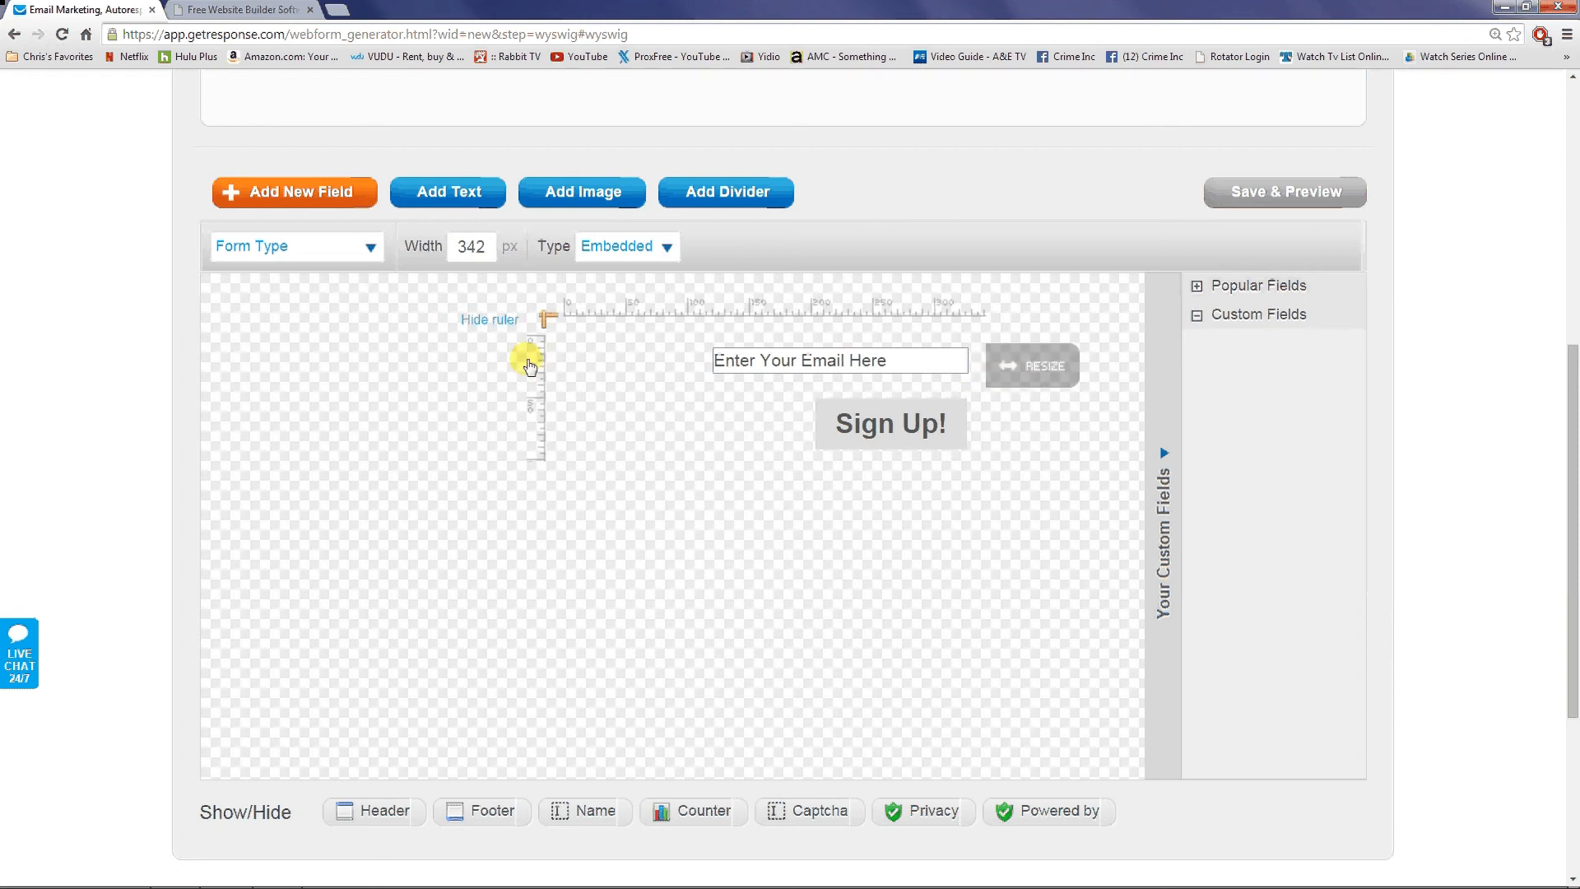
Select the form's Inputs for styling and set their font to Verdana.
left_click(370, 249)
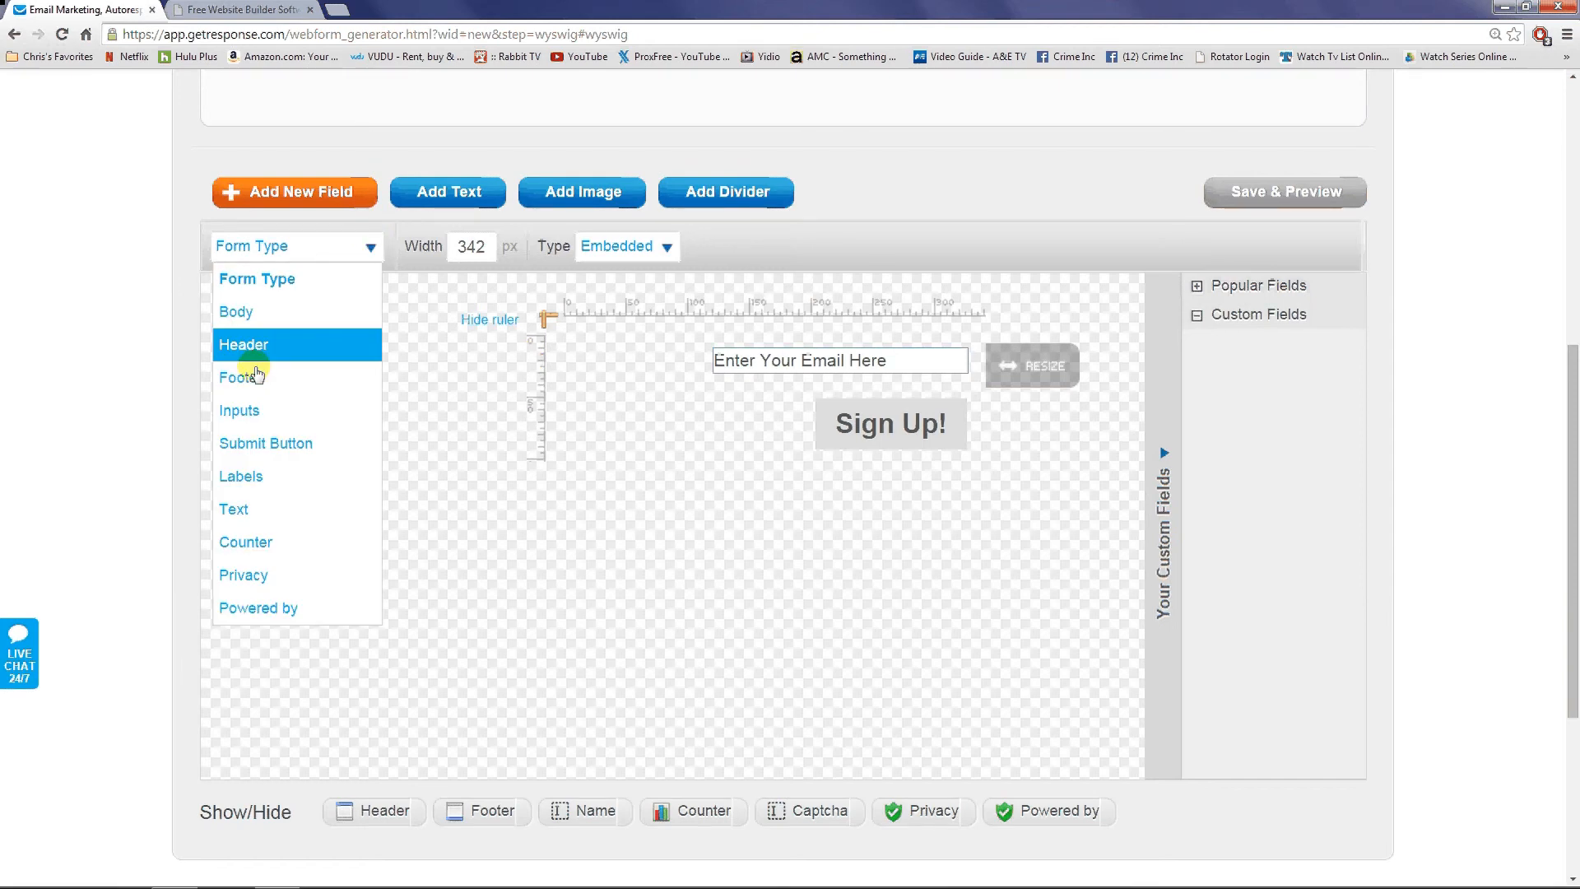
left_click(243, 409)
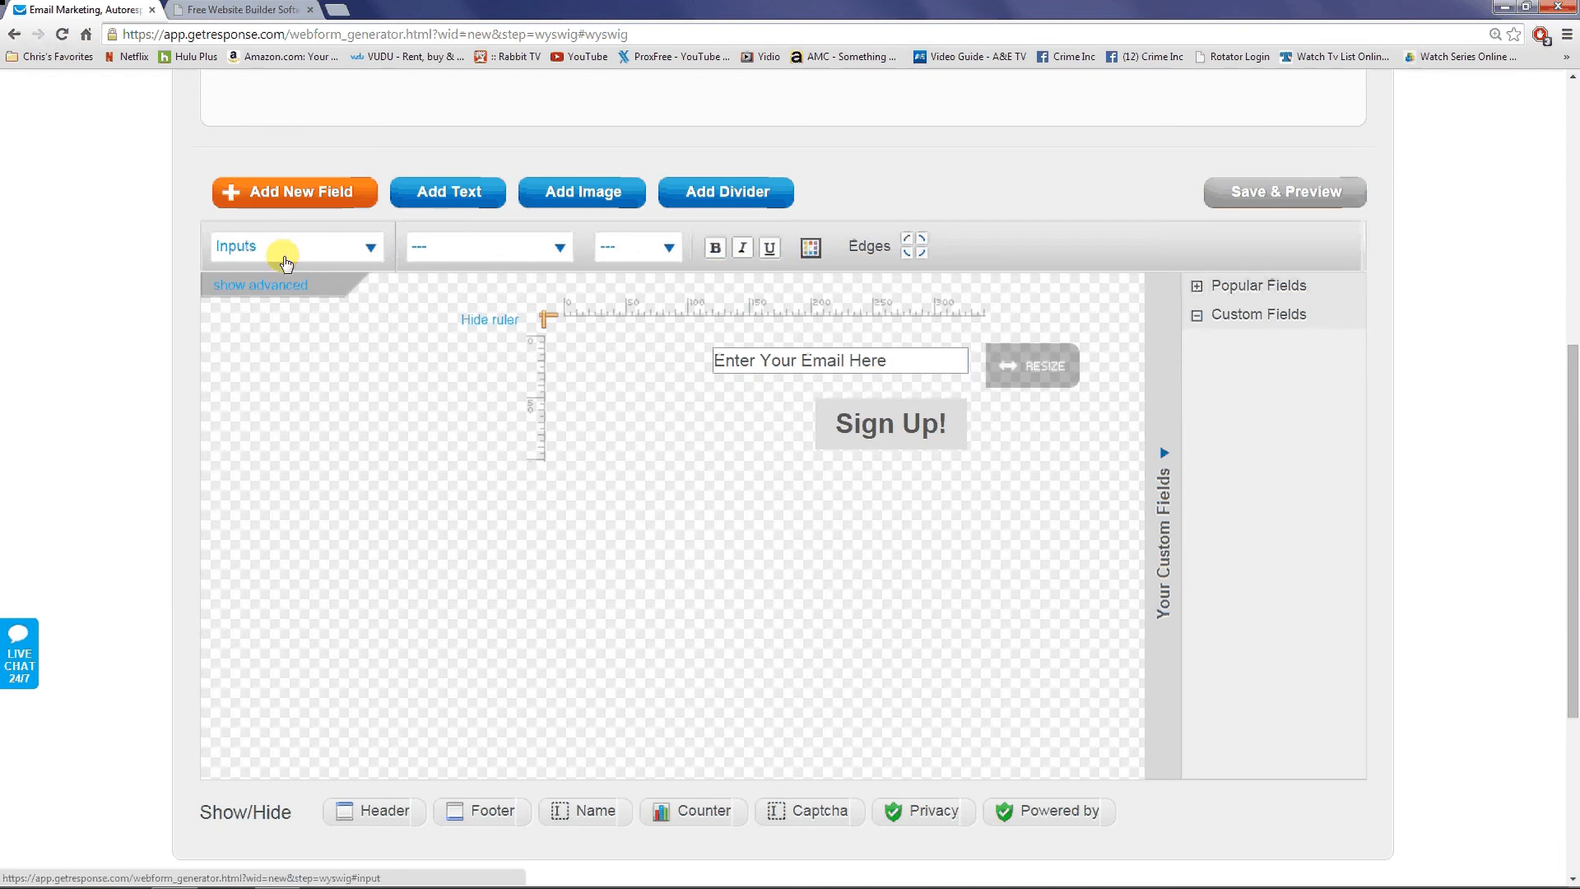
left_click(365, 248)
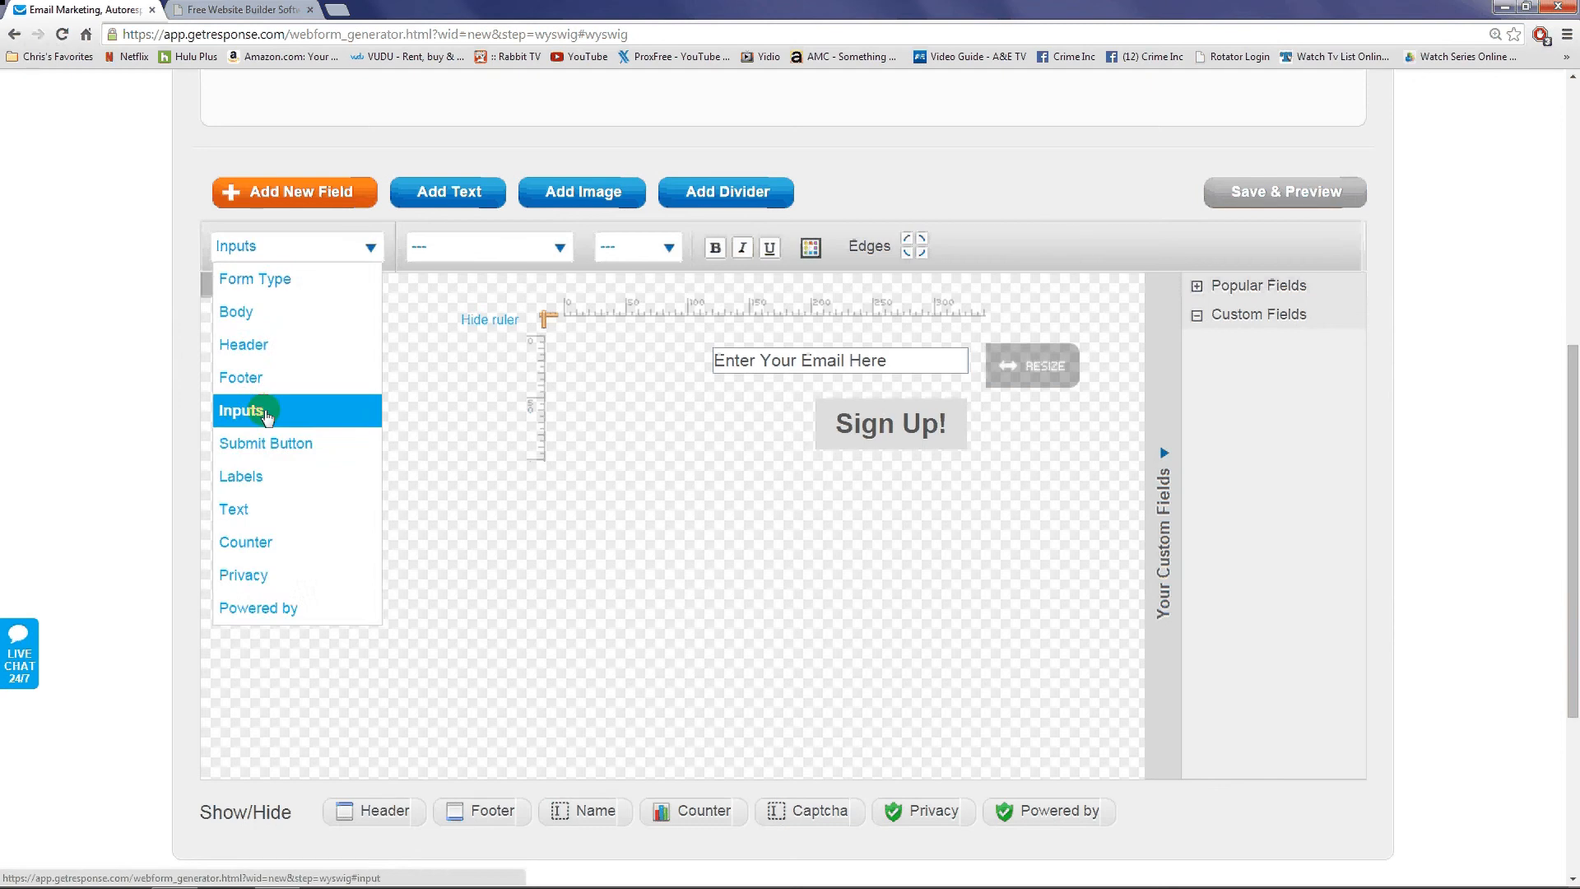
left_click(265, 414)
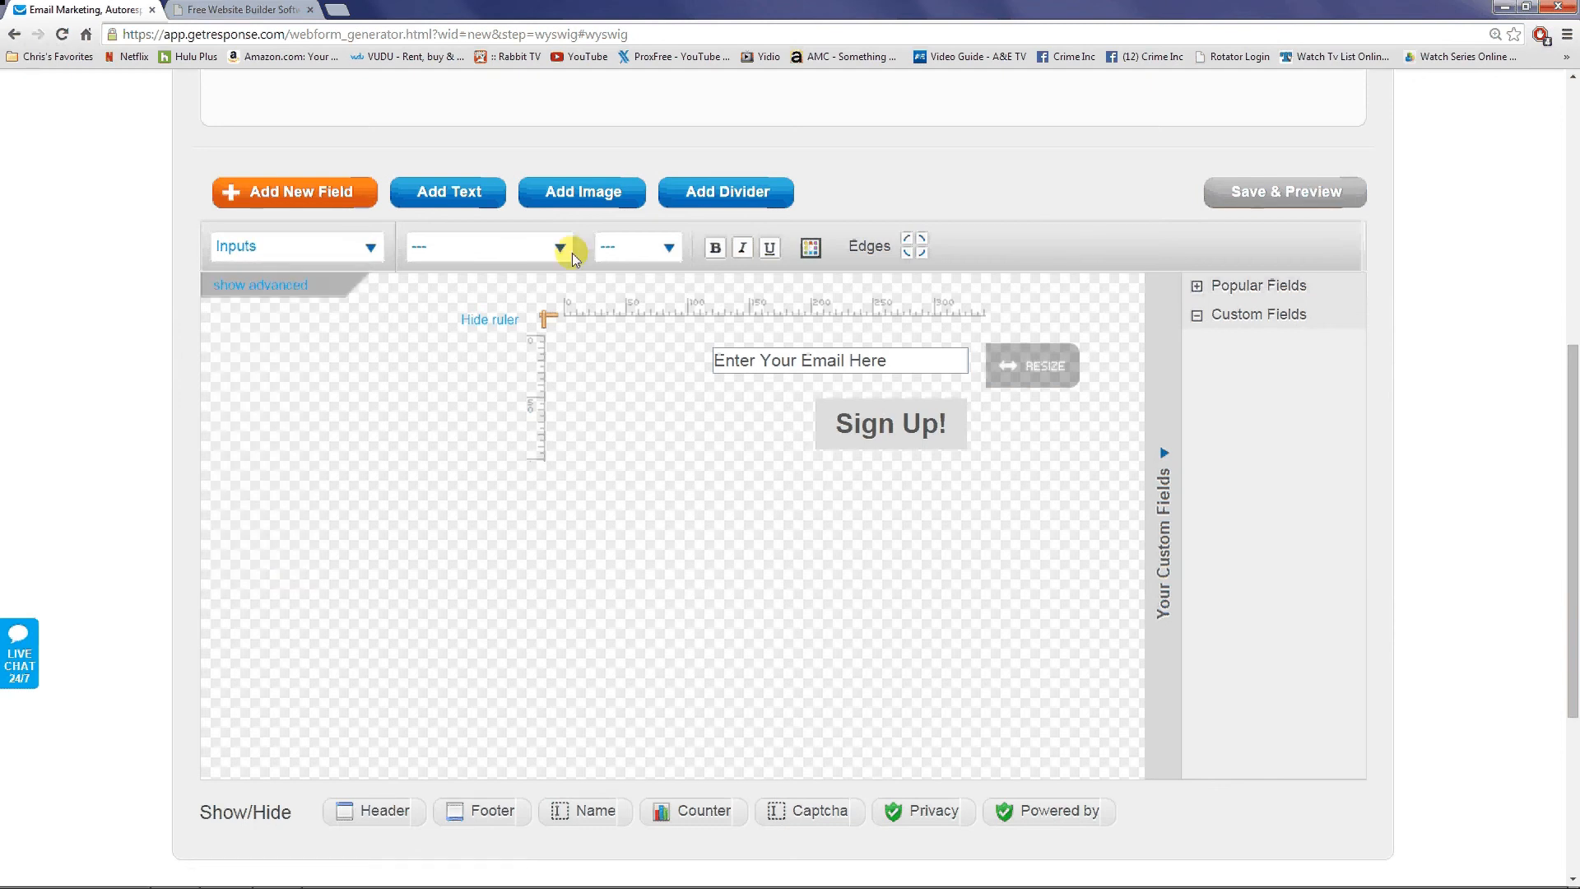
left_click(571, 254)
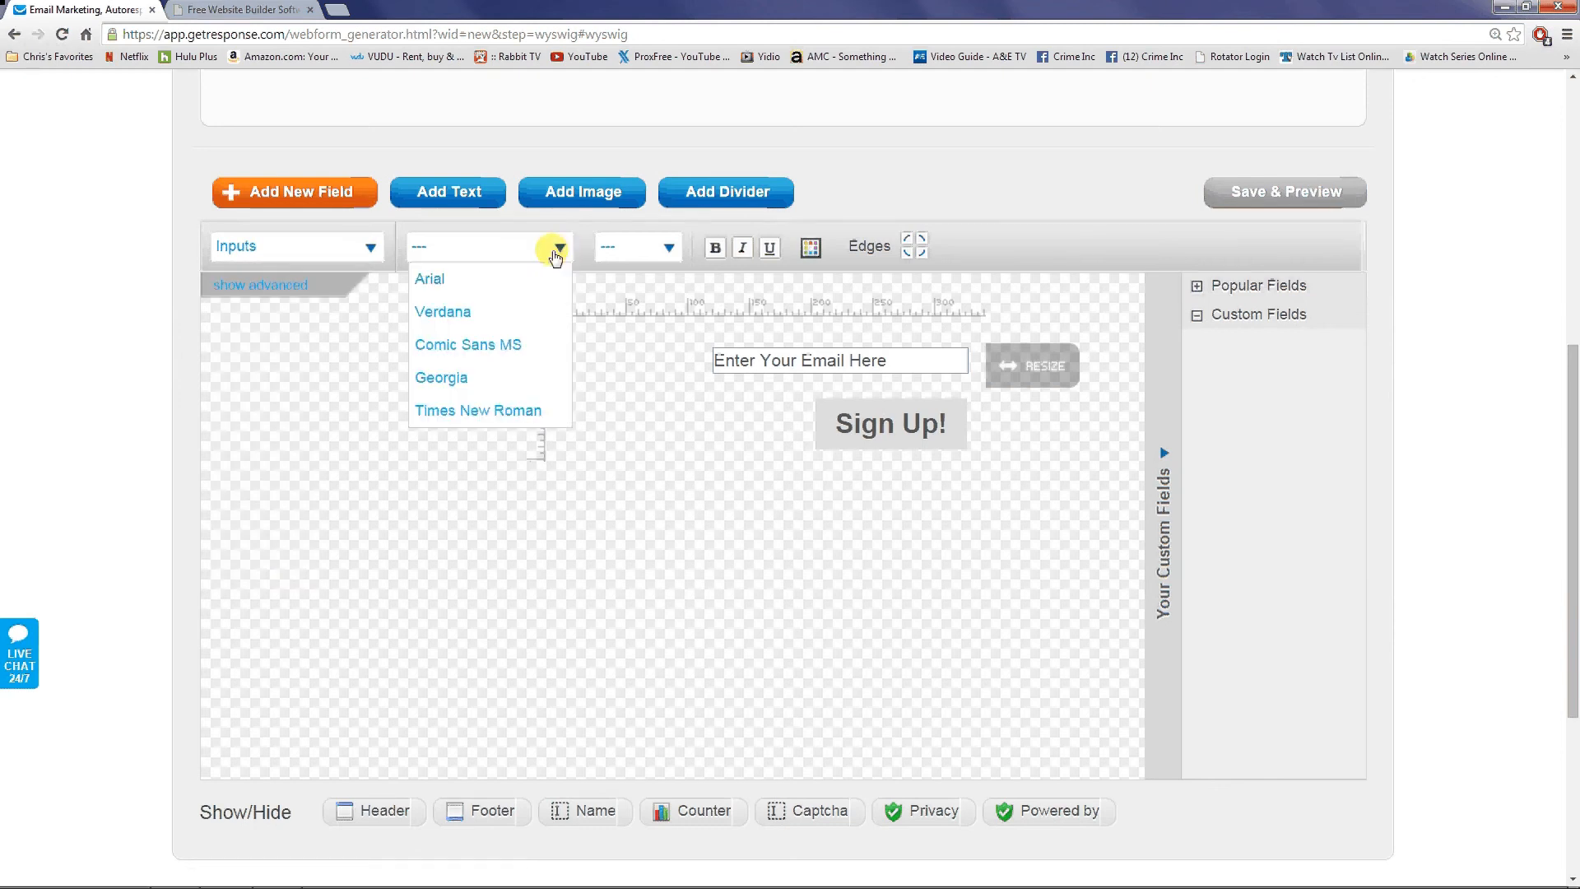
left_click(443, 317)
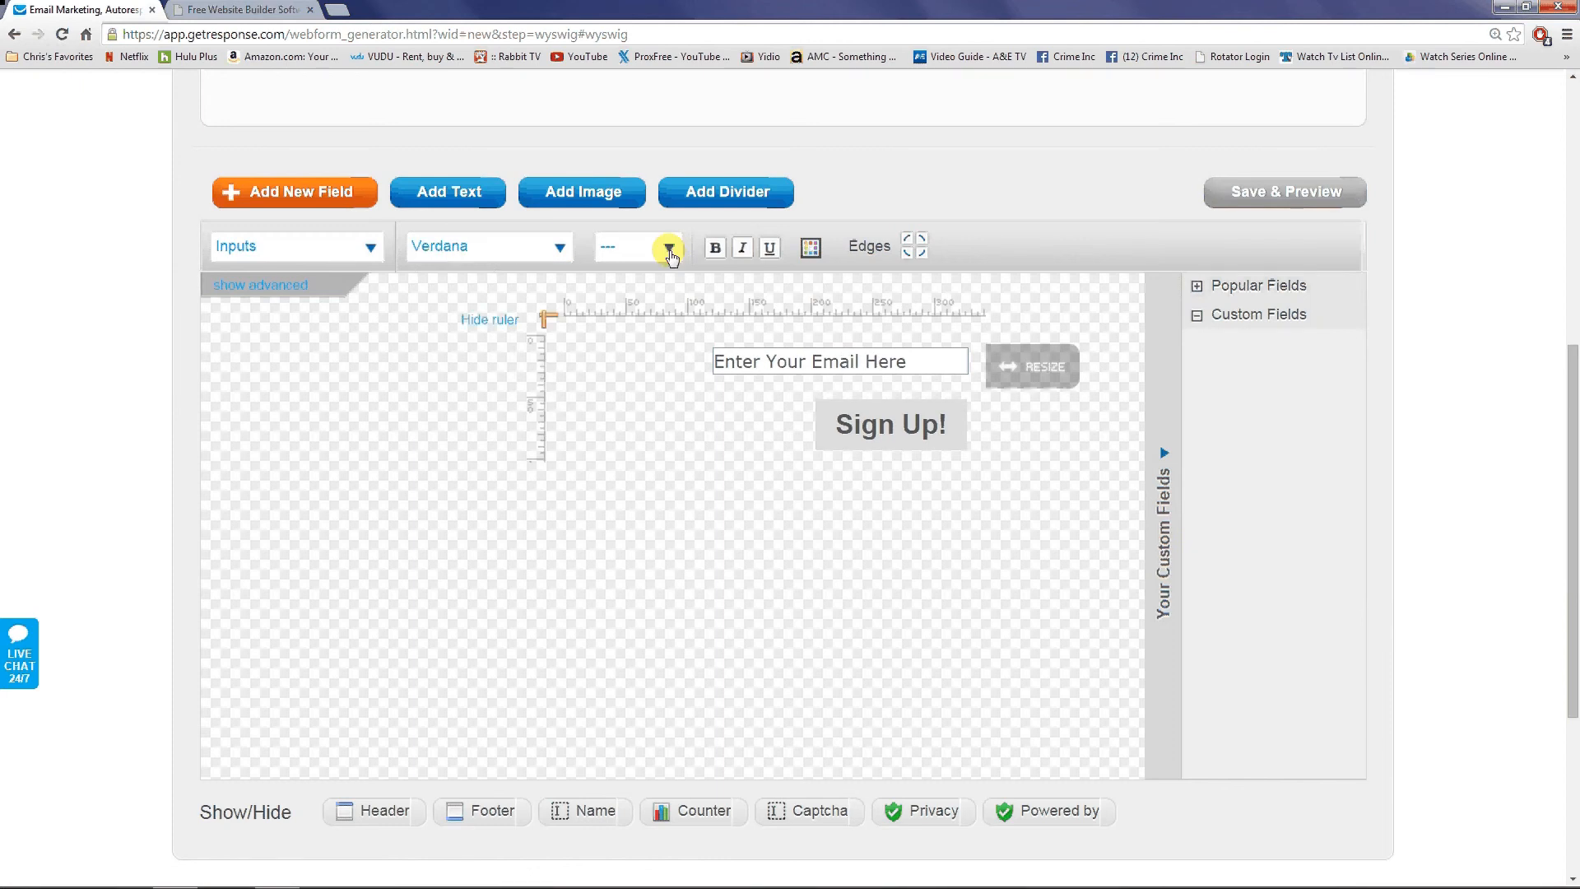
Set the input text size to 18 px and widen the form to about 369 px.
left_click(670, 249)
left_click(615, 442)
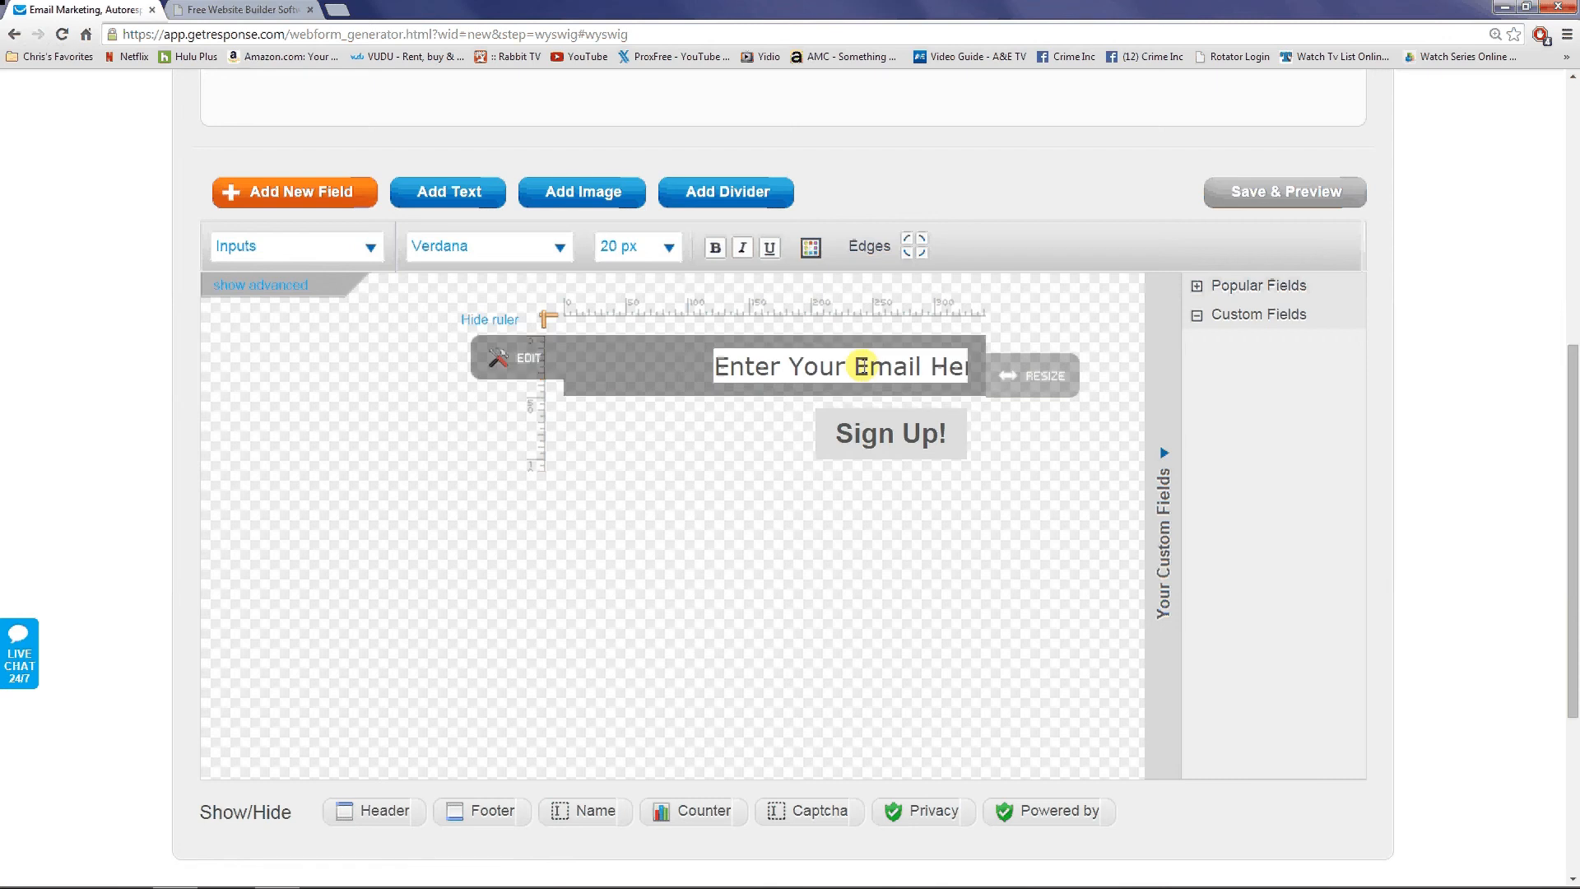
left_click(654, 255)
left_click(641, 411)
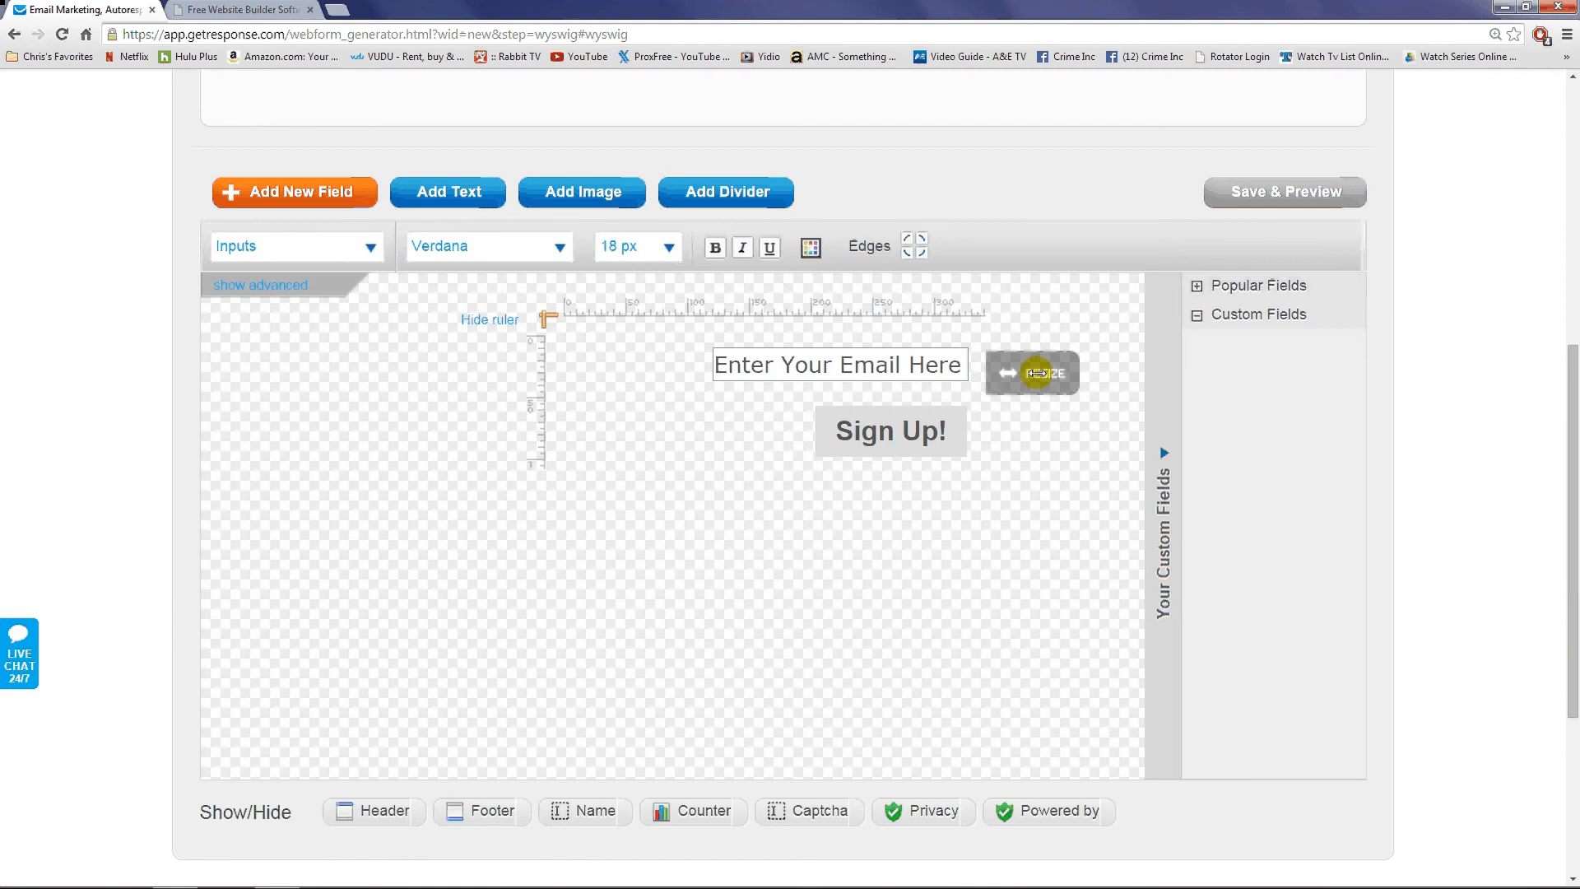
left_click_drag(1036, 373, 1071, 372)
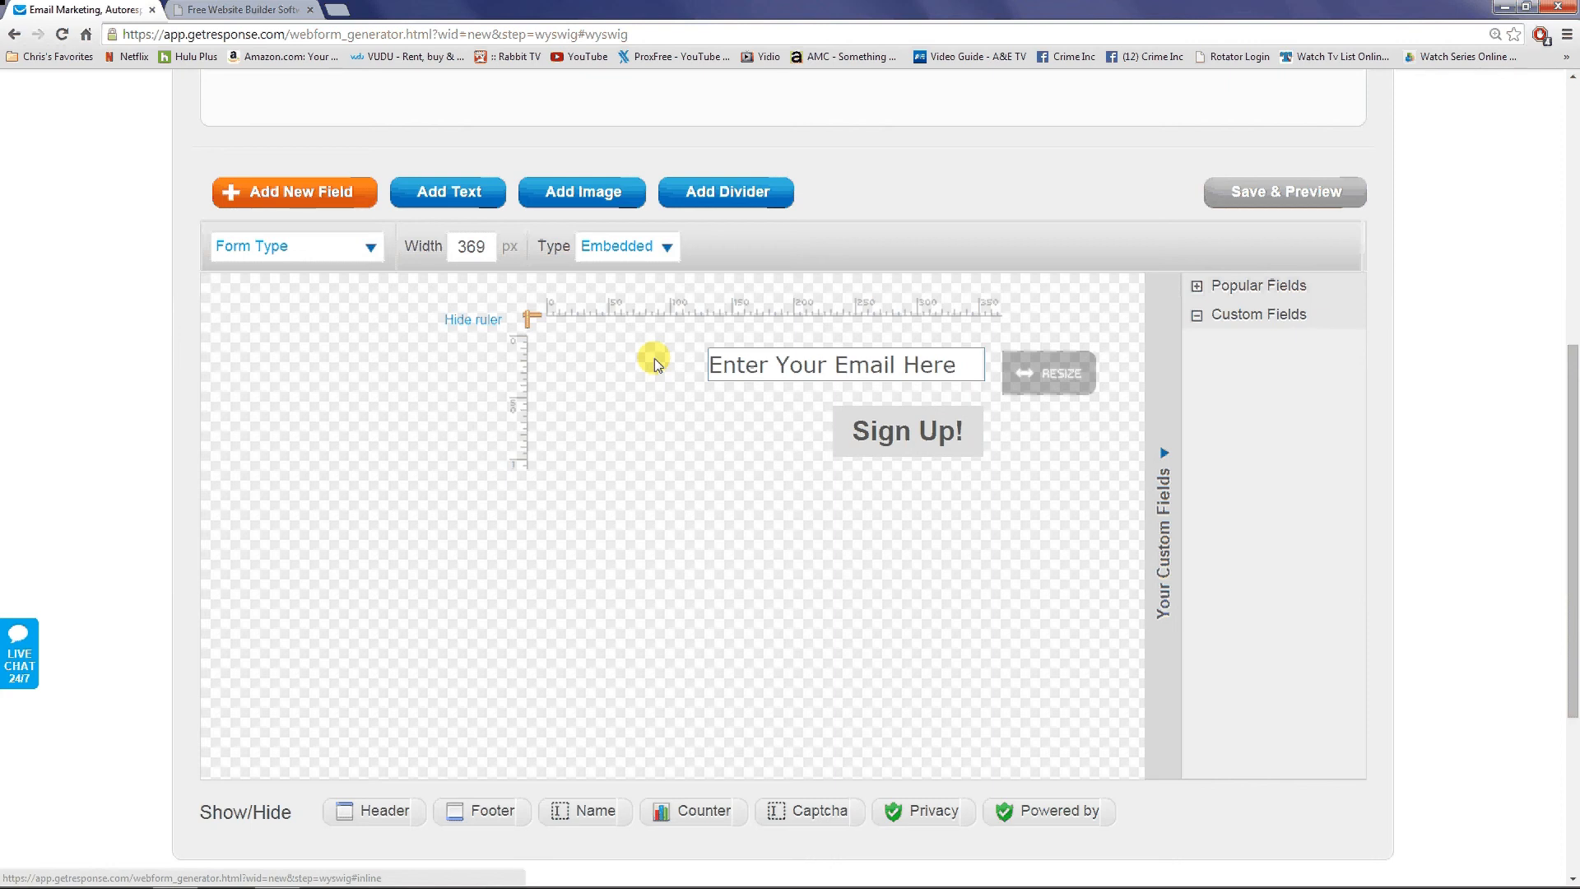
Change the submit button's label to "Enter Now!" and apply it.
mouse_move(619, 436)
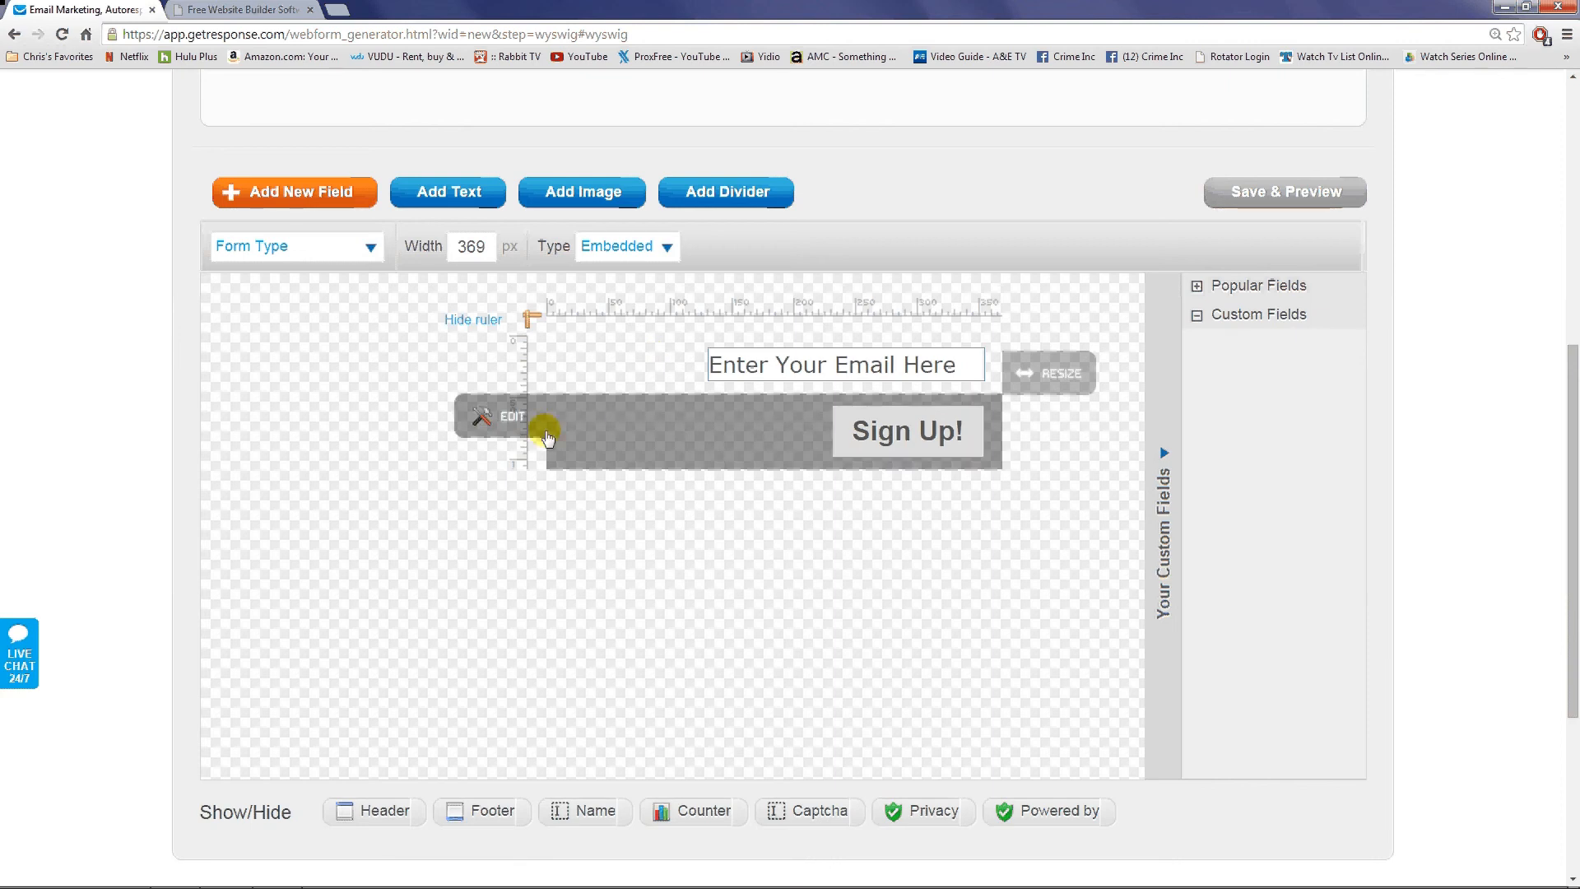
left_click(498, 428)
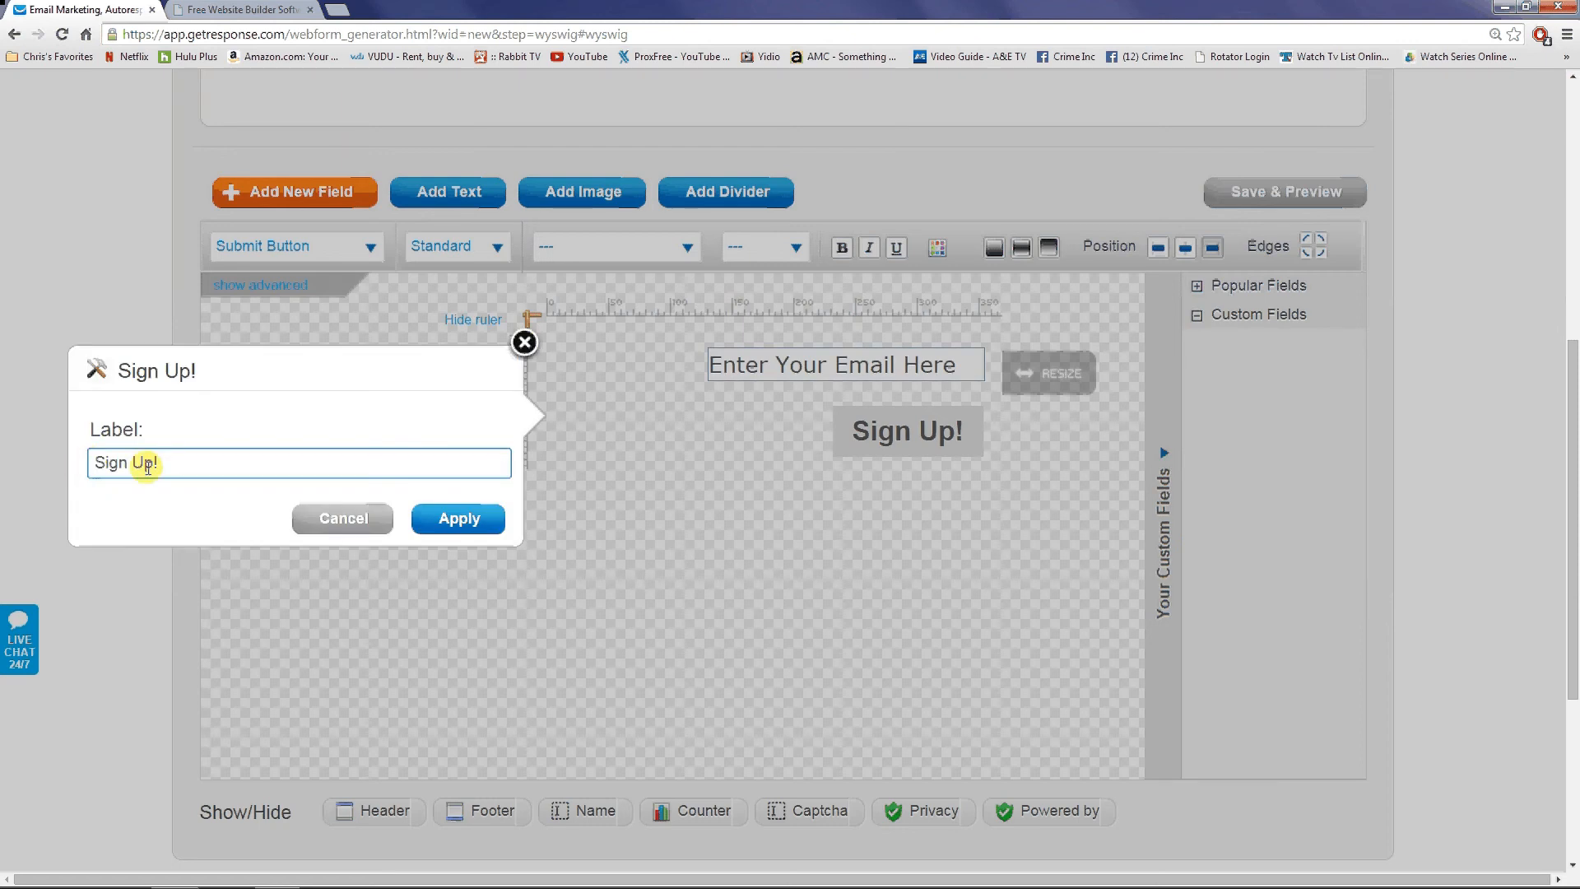
left_click_drag(159, 465, 85, 473)
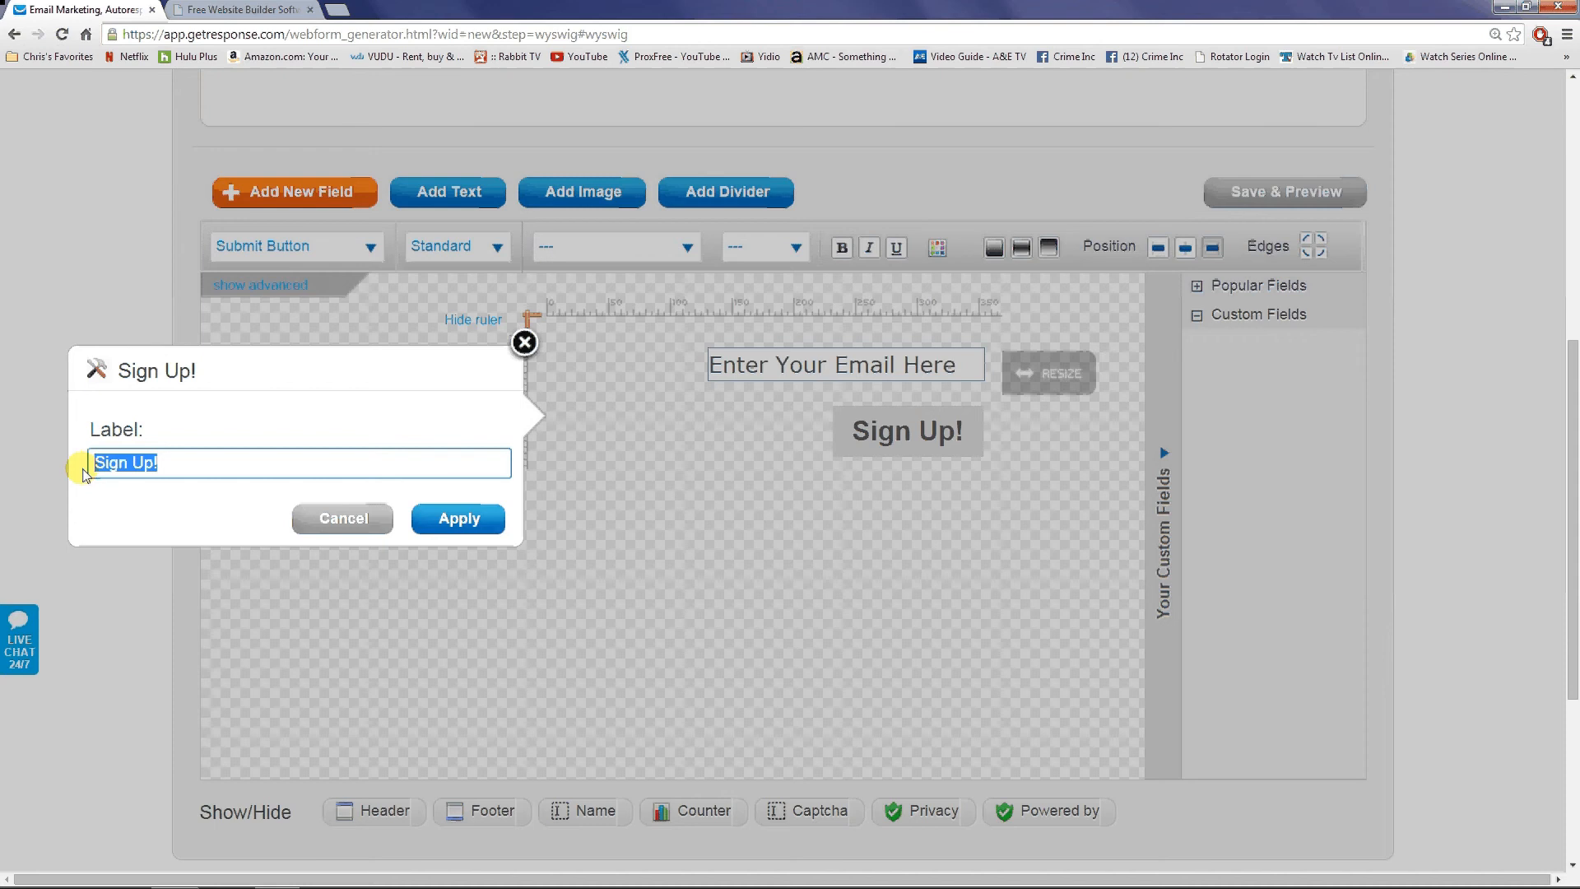
type("Enter Now")
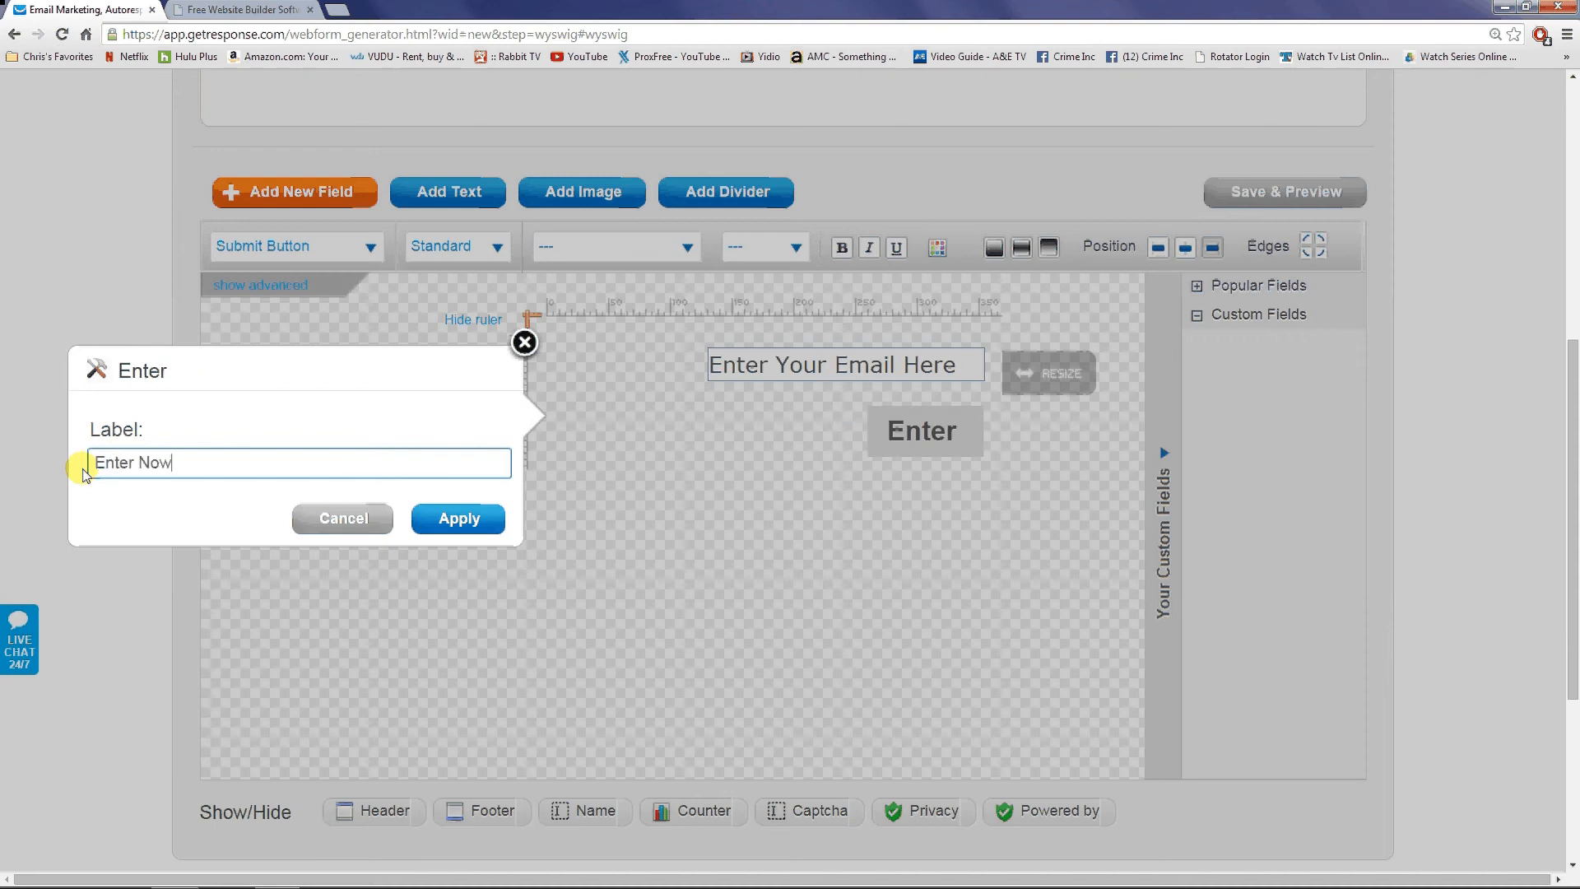
type("!")
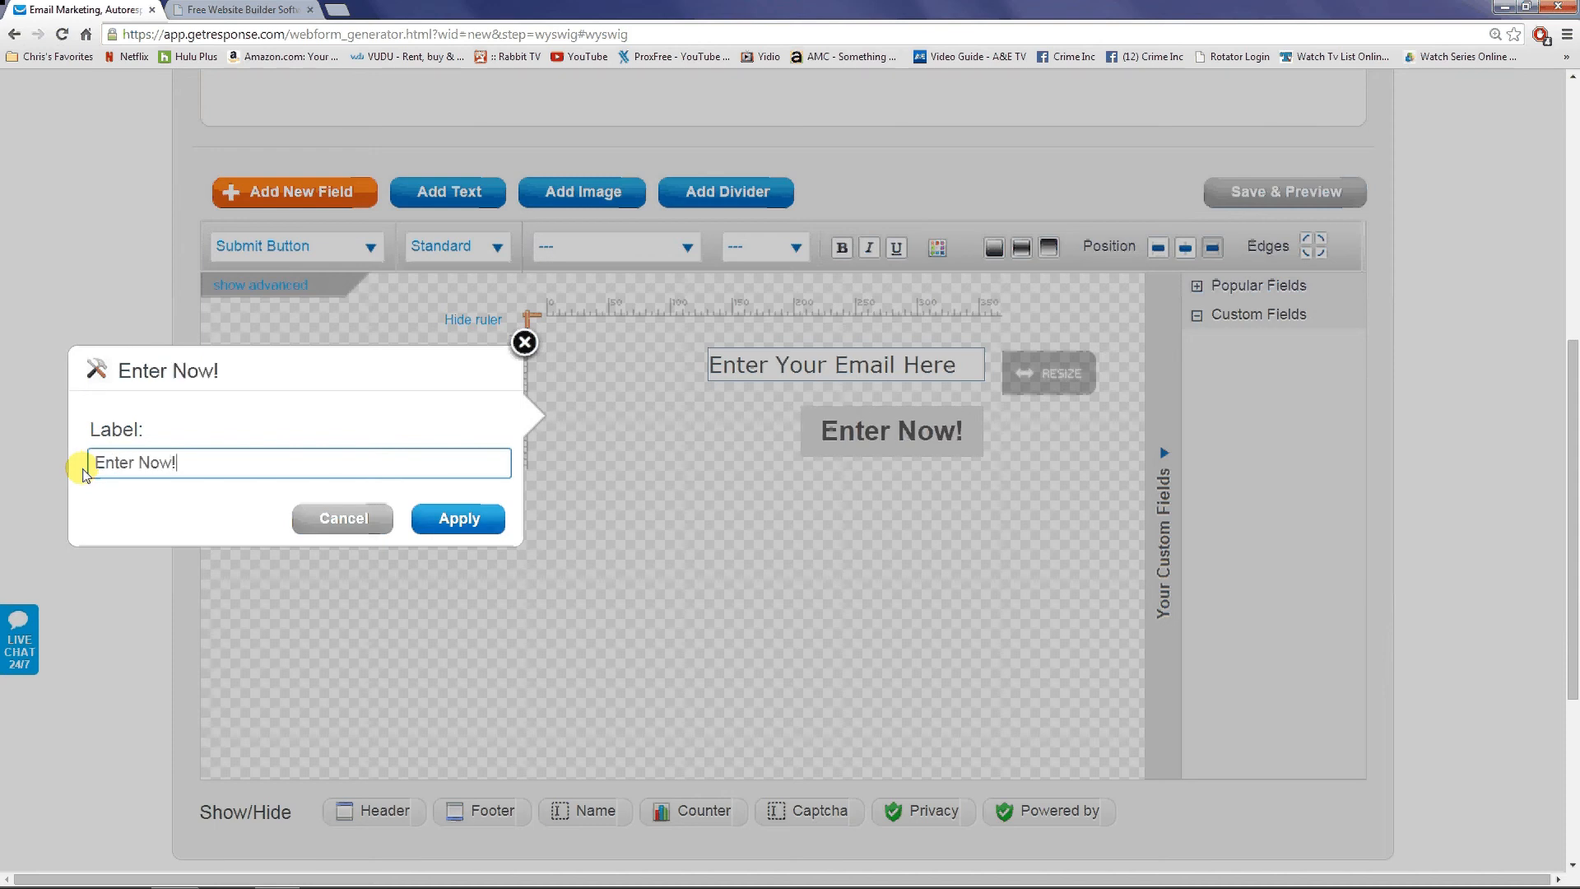
left_click(462, 521)
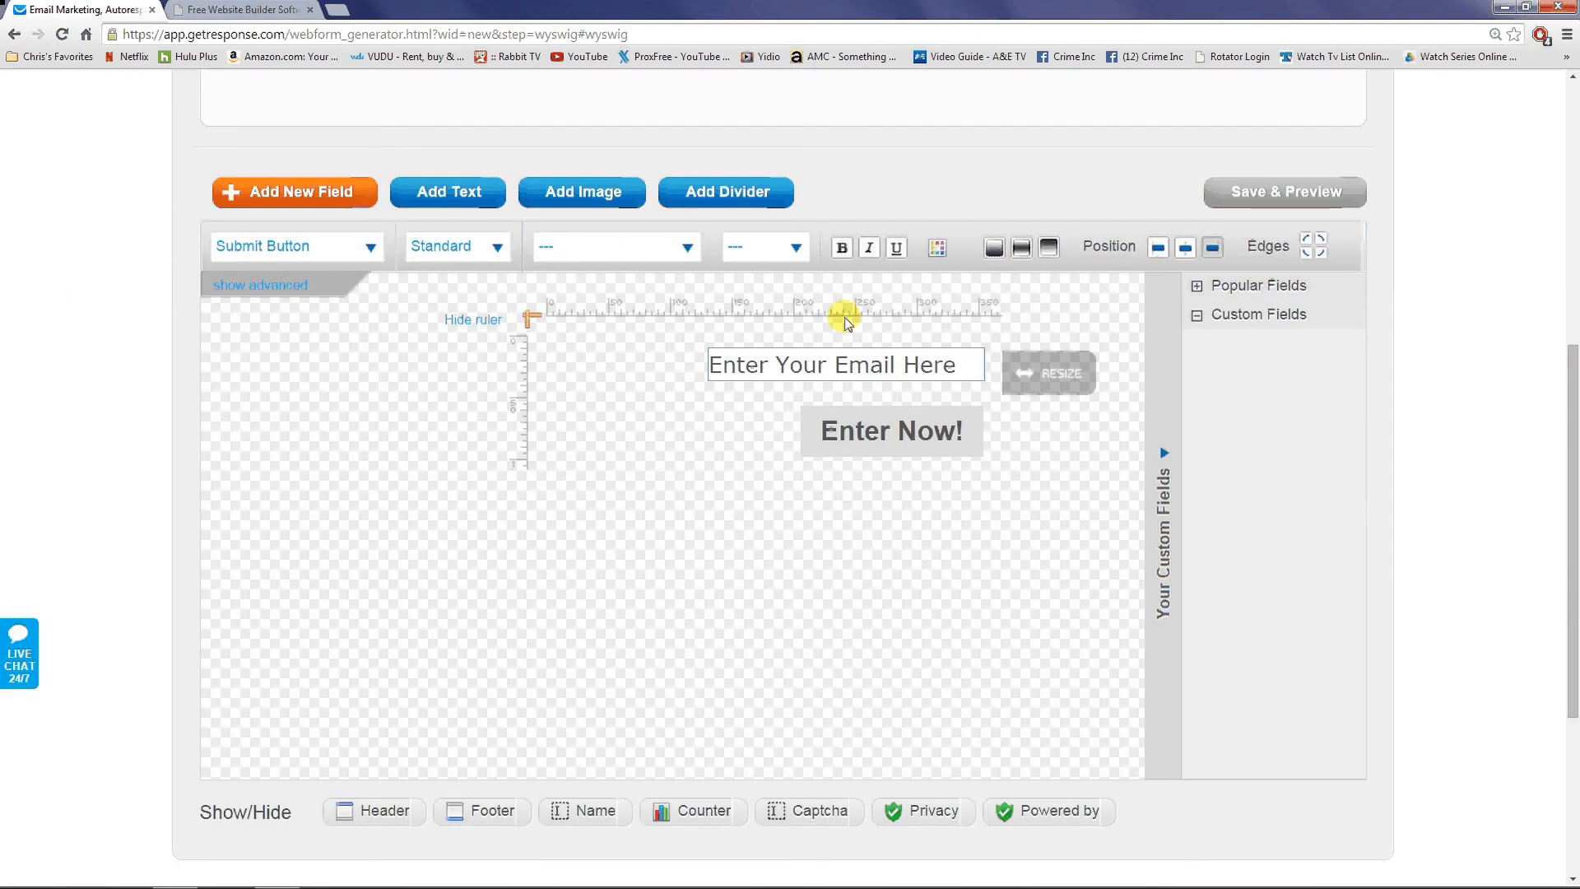
Examine the submit button's advanced style settings and the available popular and custom fields.
left_click(262, 286)
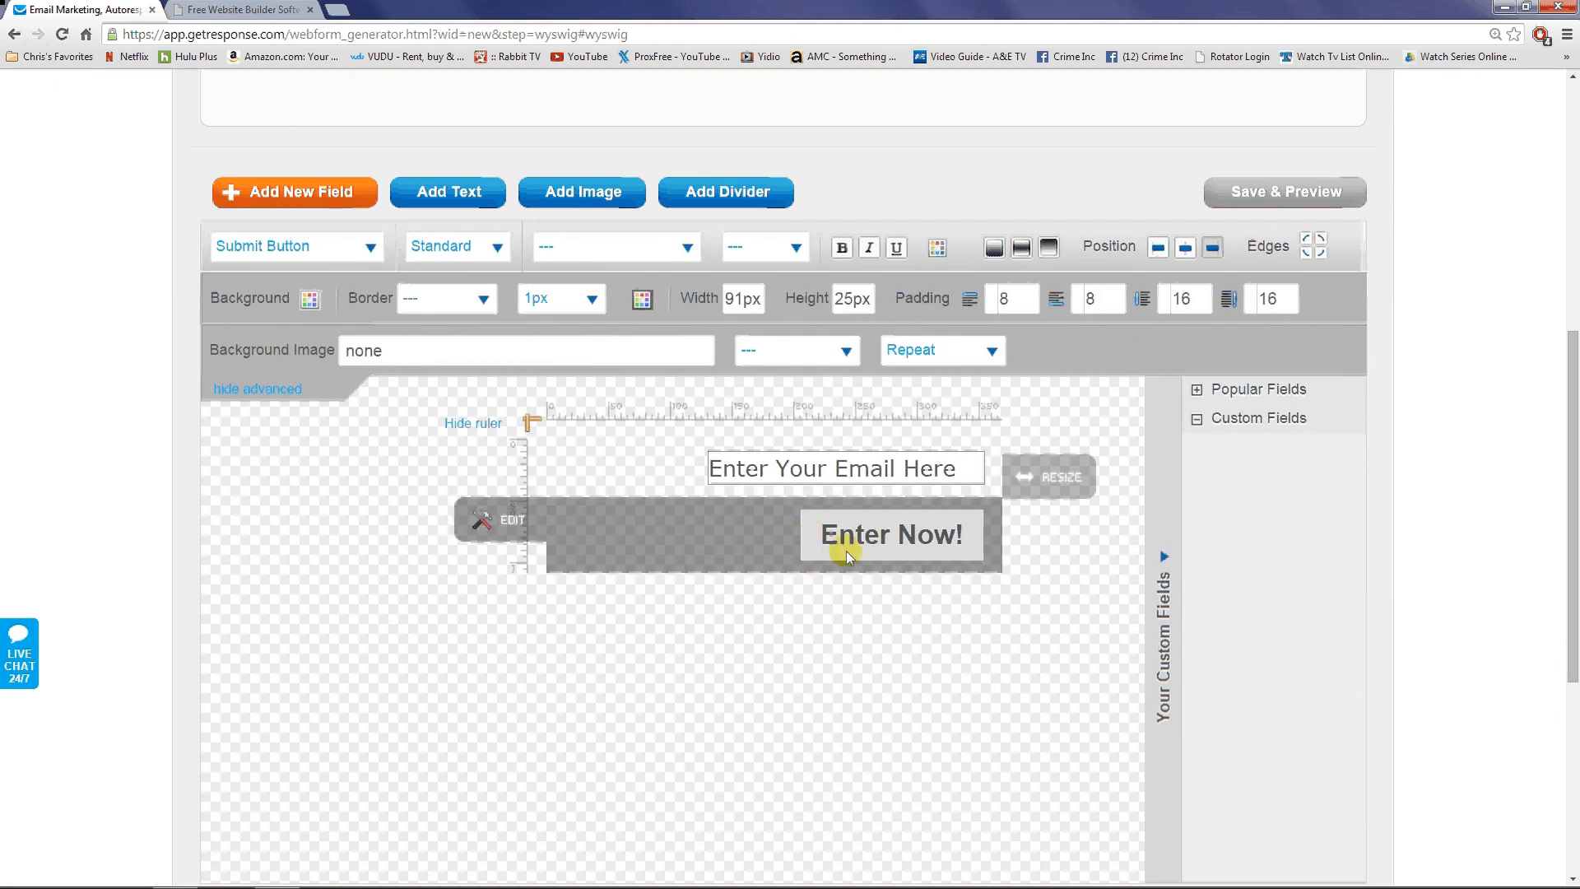
left_click(1162, 559)
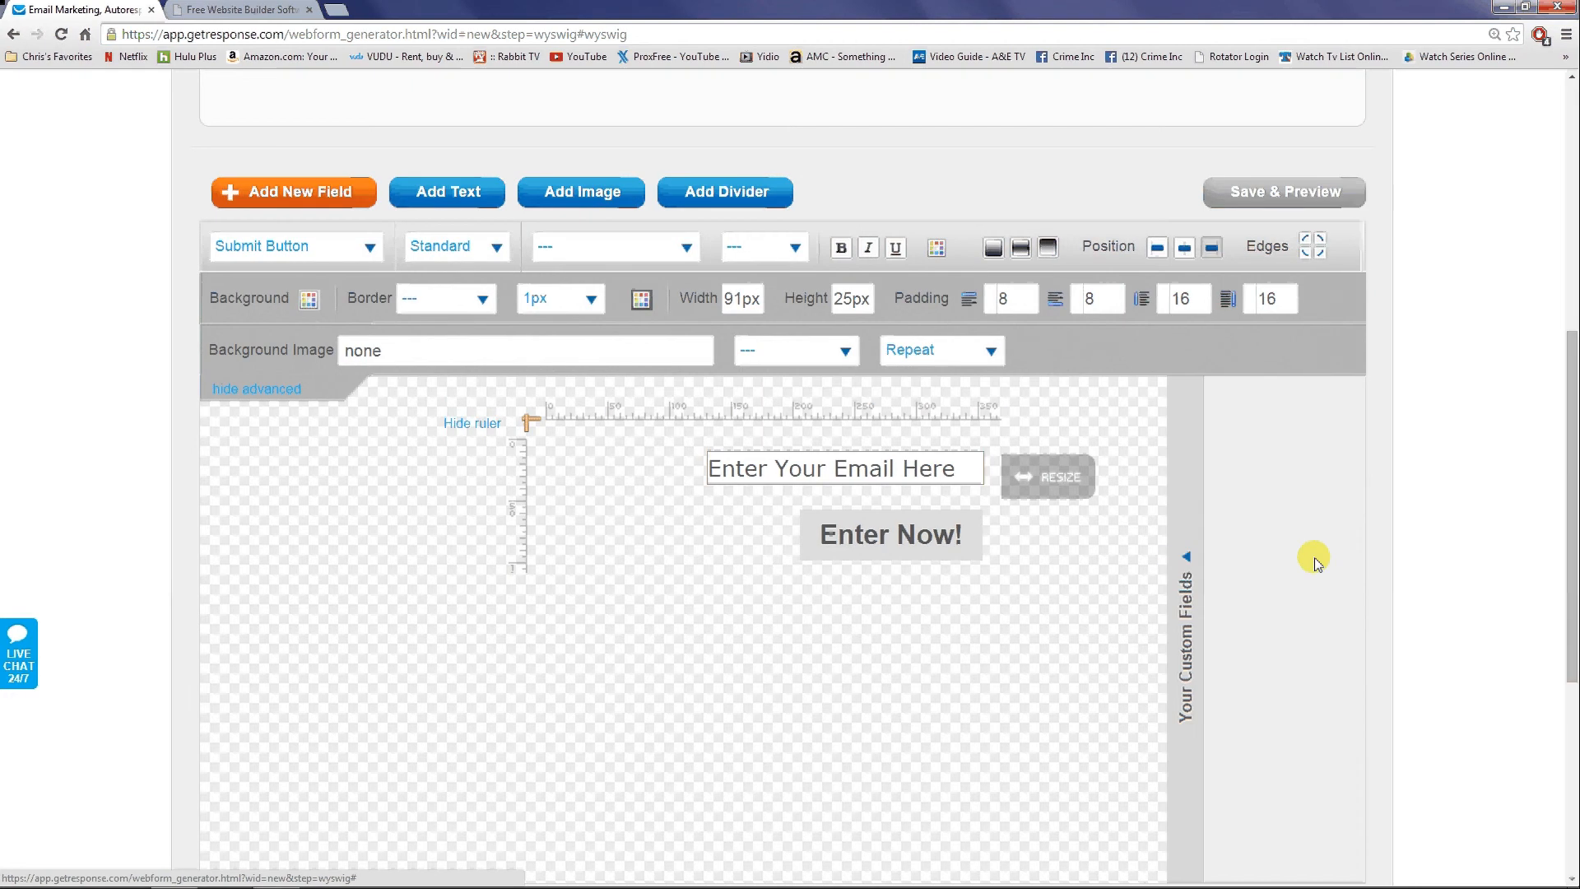
left_click(1315, 559)
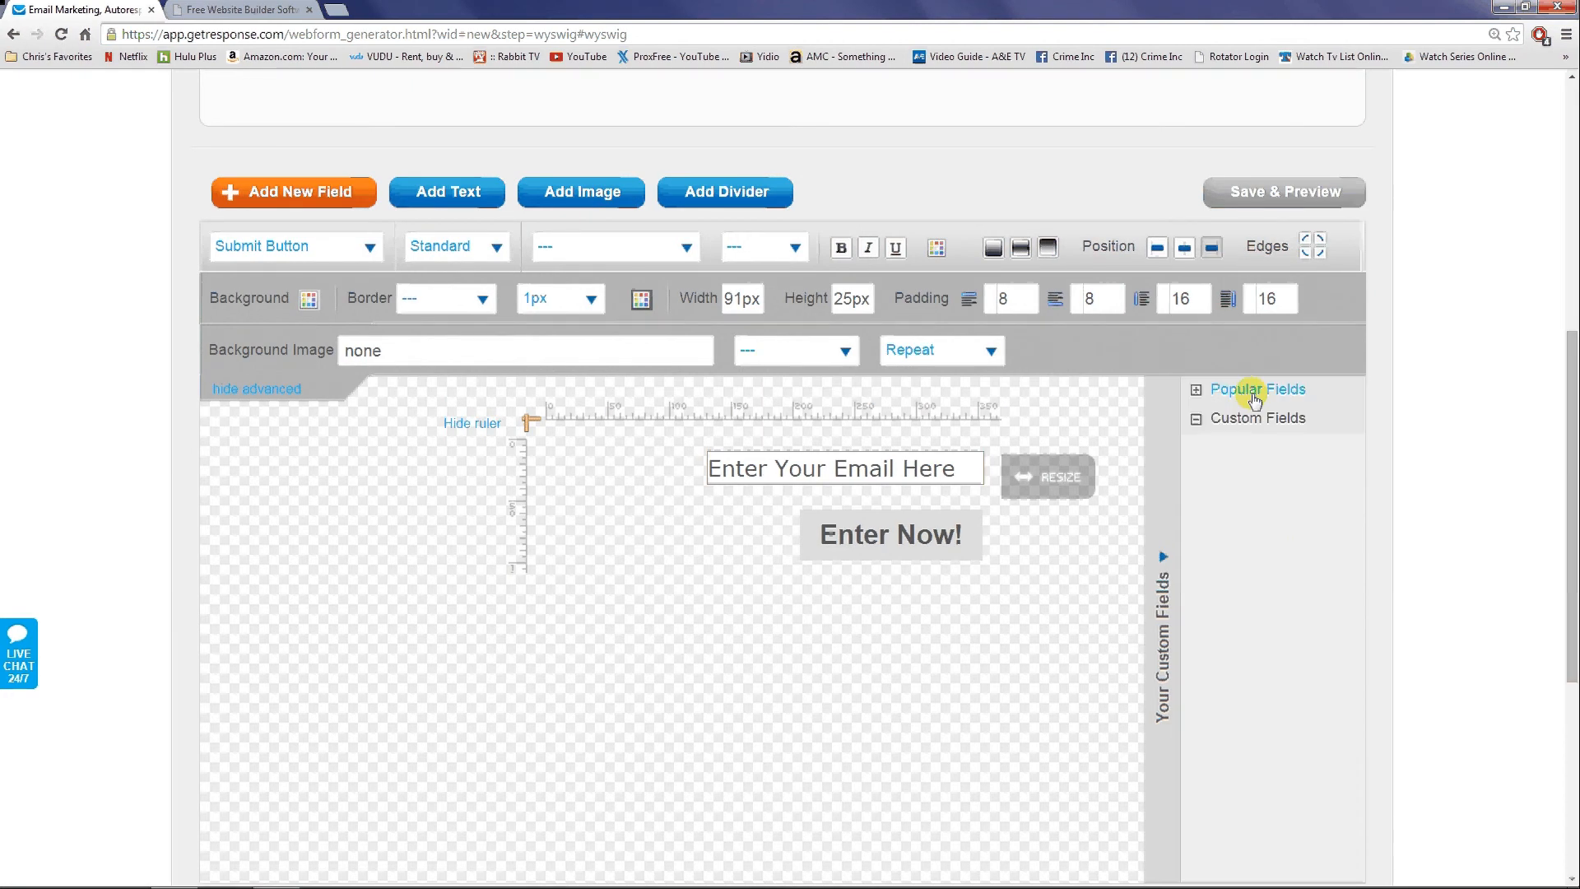
left_click(1255, 390)
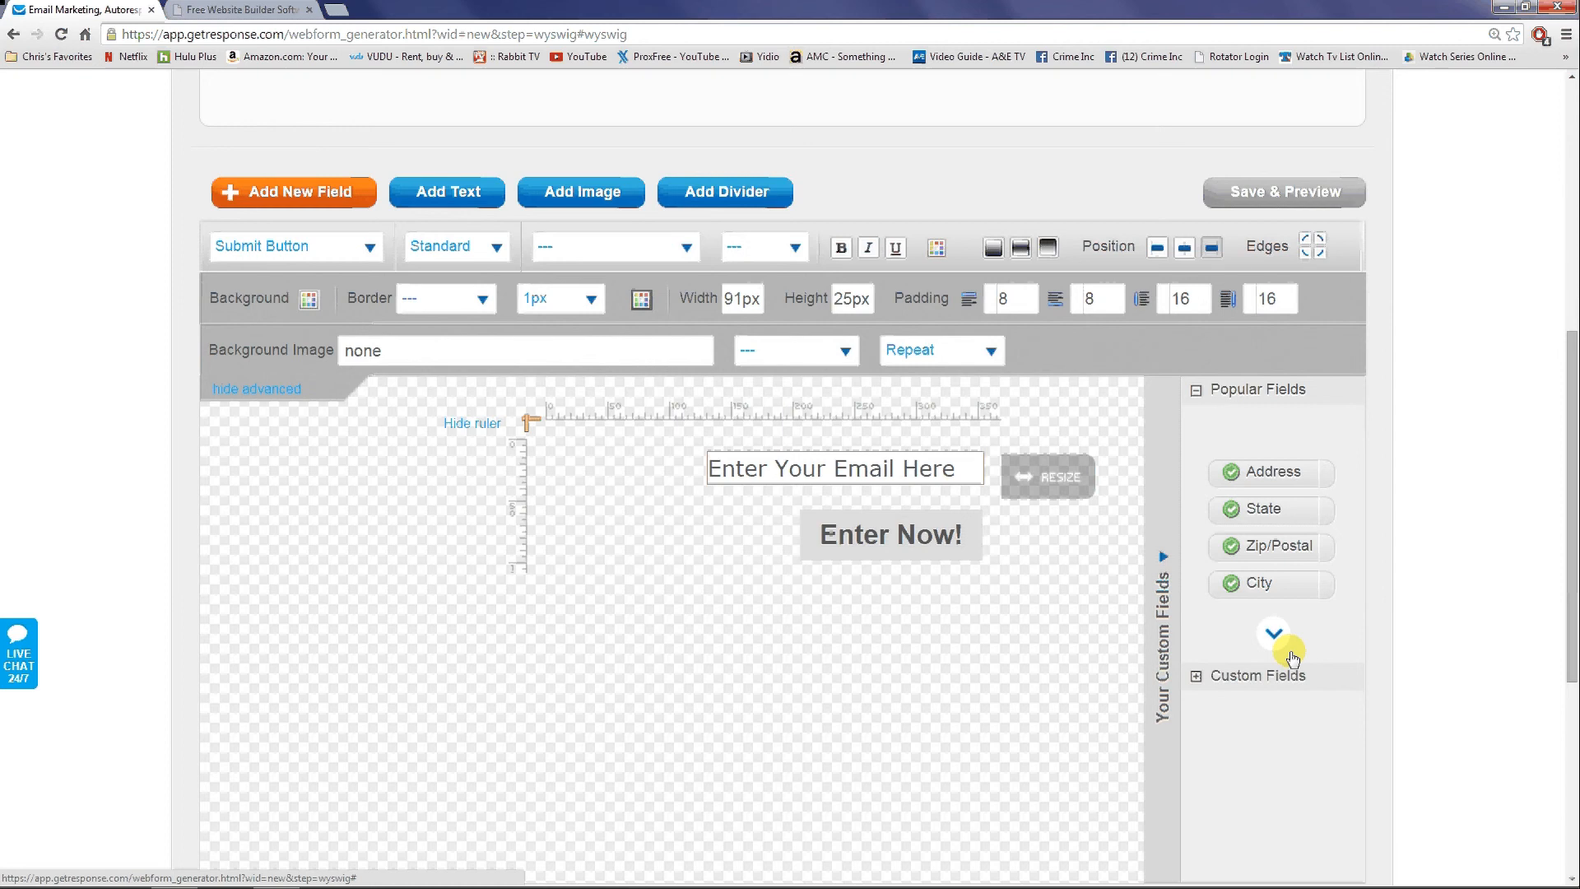
left_click(1279, 675)
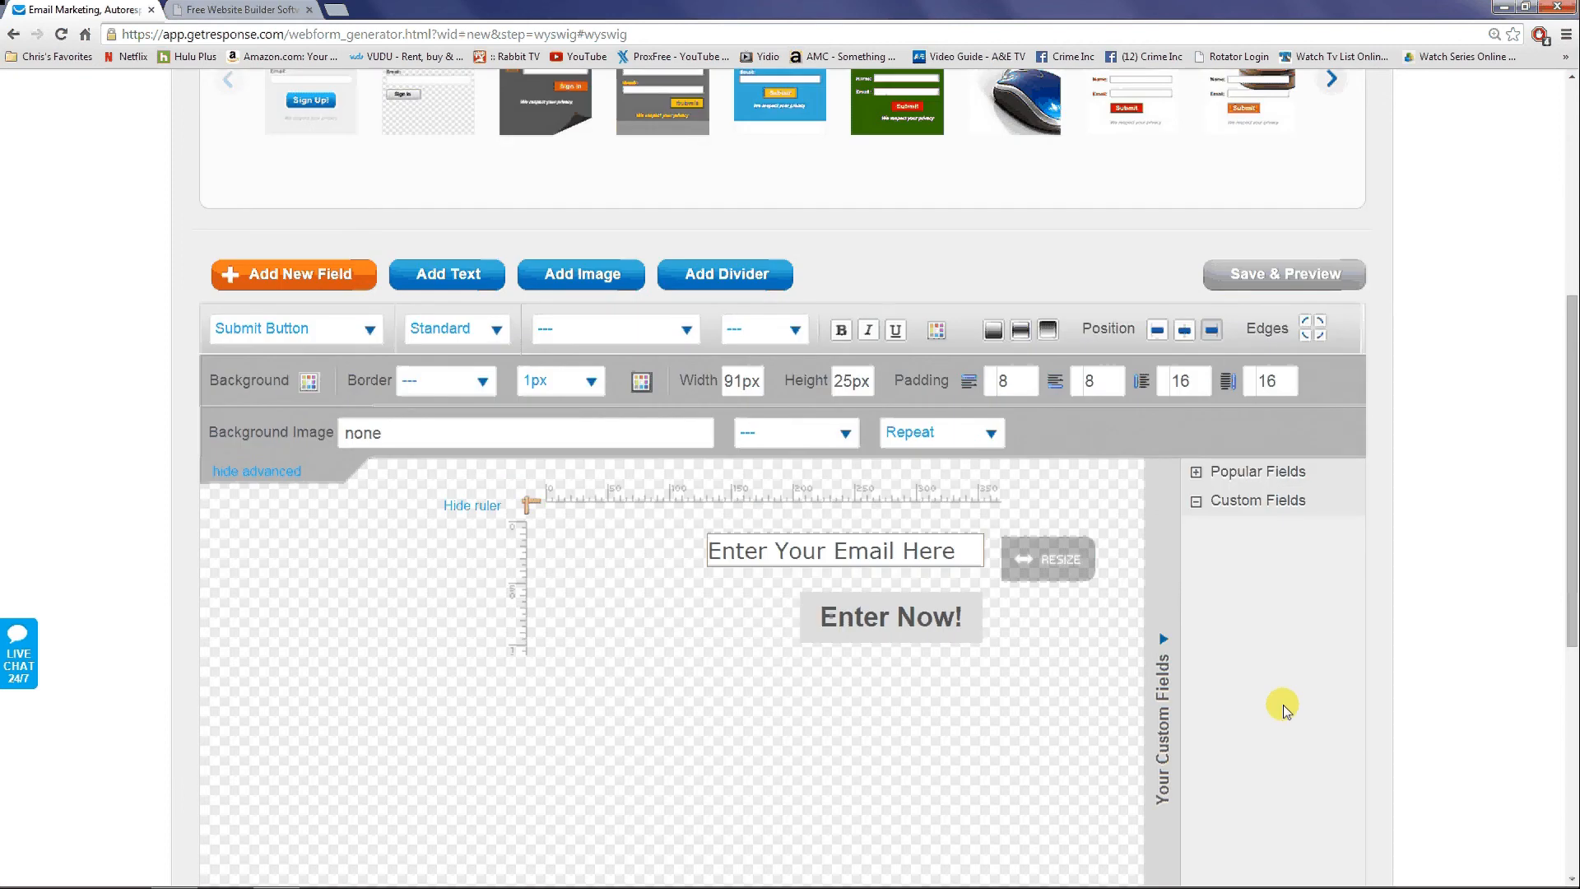
scroll(809, 545, "down", 1)
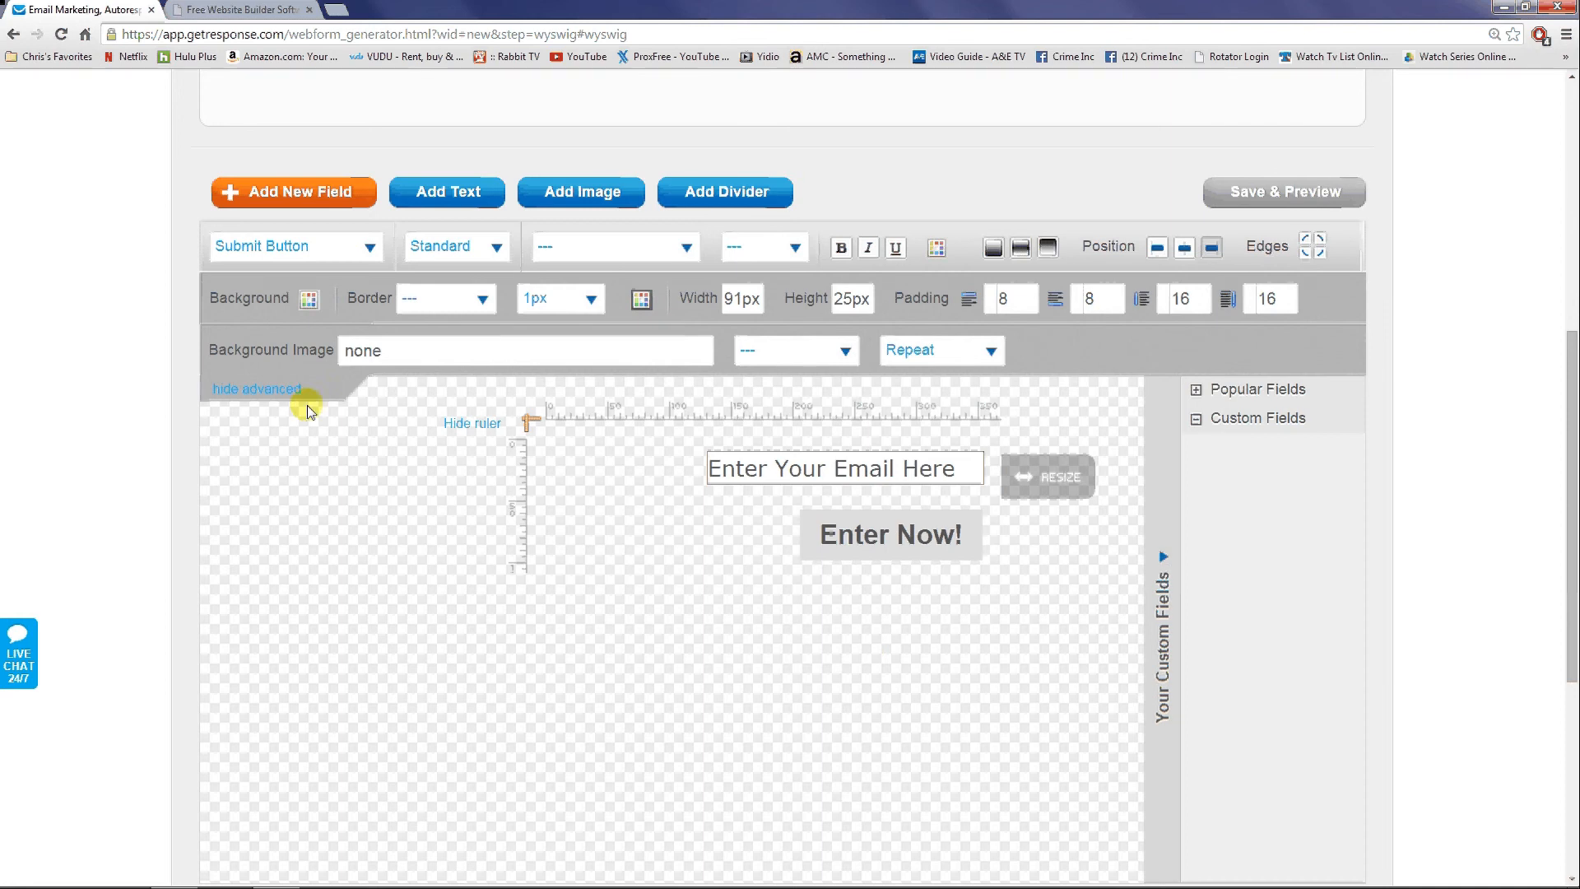
Set the submit button's text size to 20 px, hide its advanced settings and center the button on the form.
left_click(765, 247)
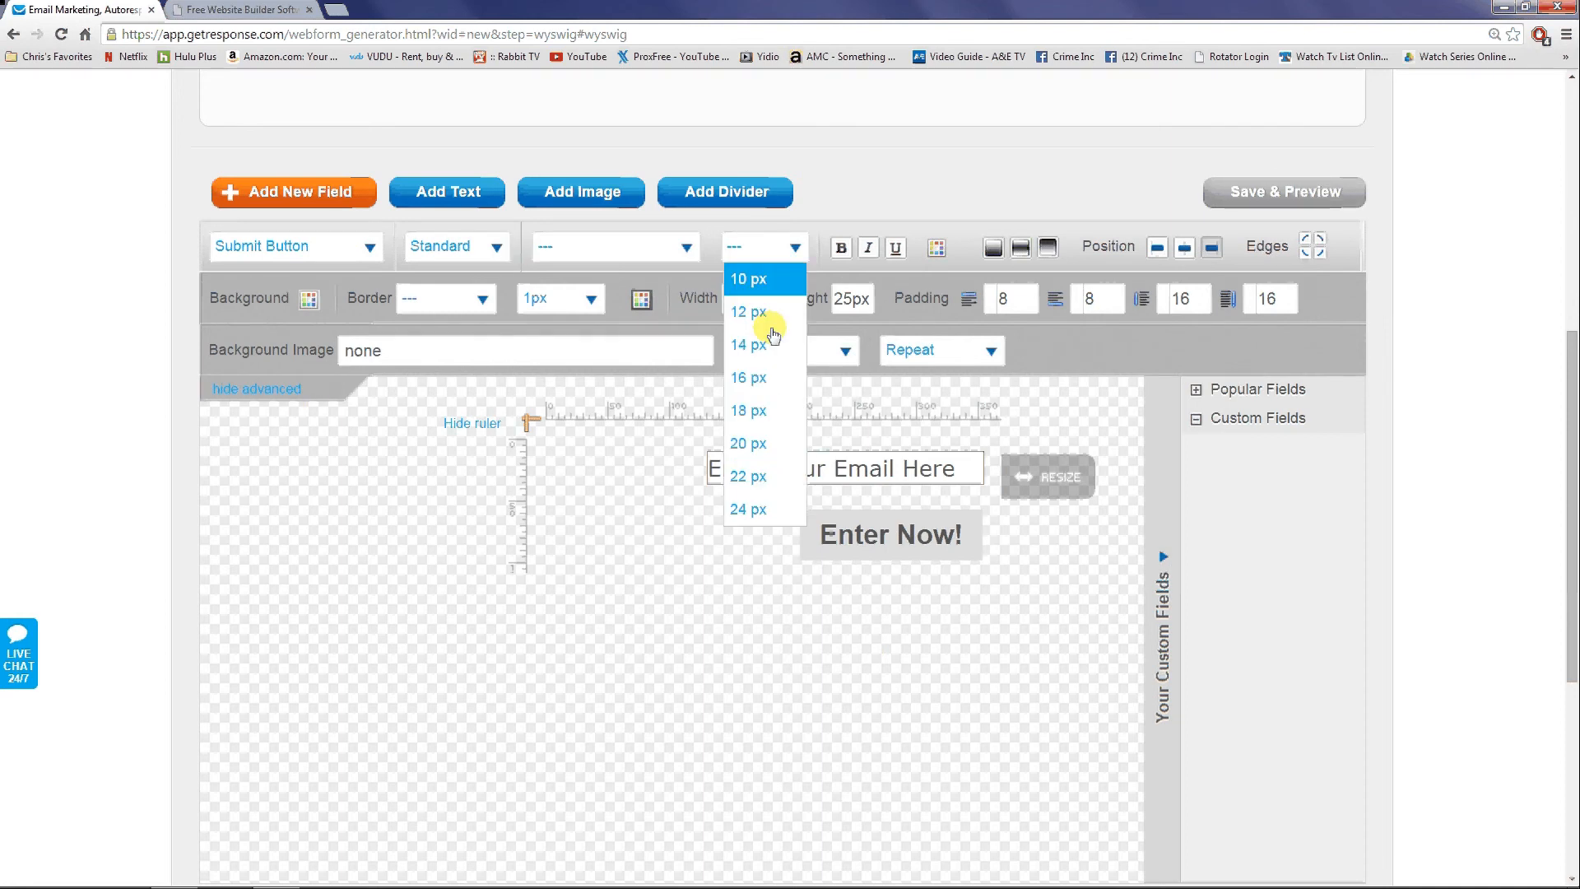
left_click(759, 444)
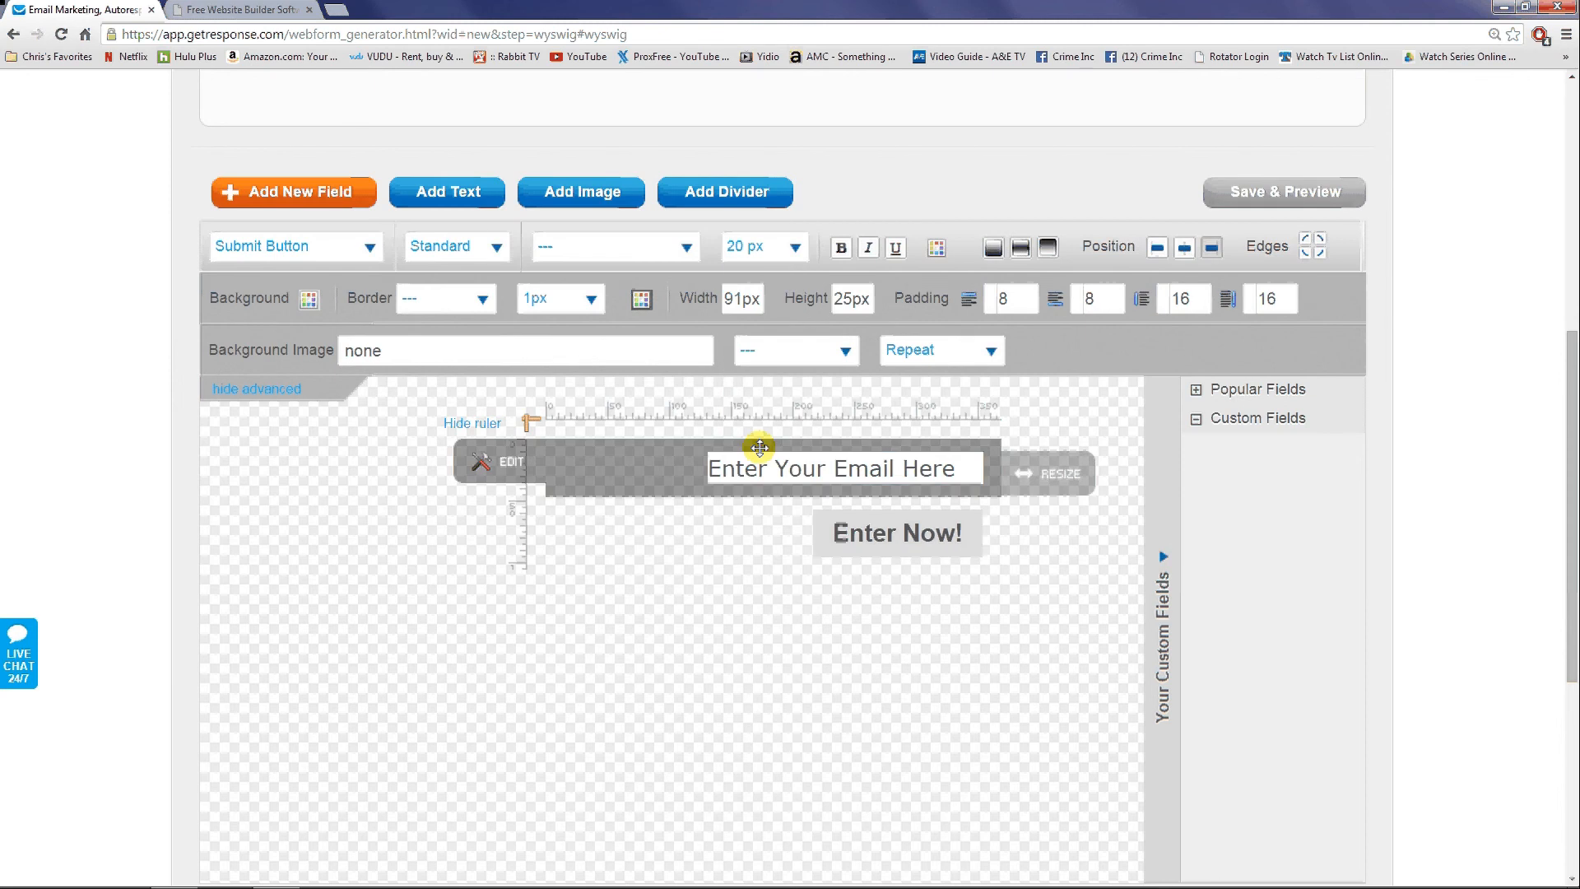
left_click(257, 388)
scroll(97, 368, "up", 2)
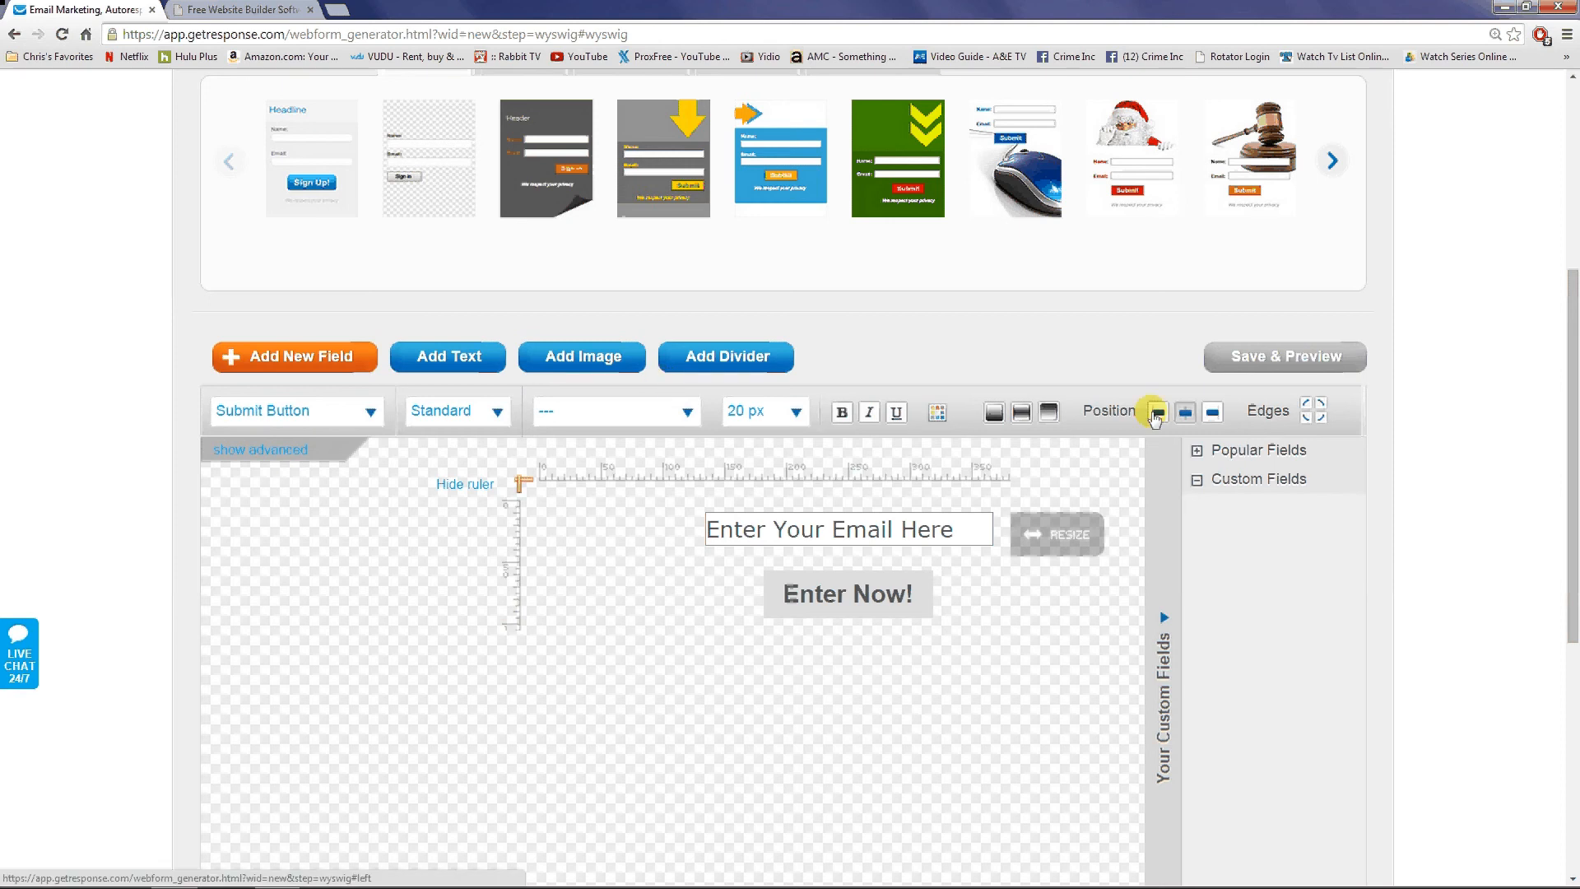
left_click(1157, 414)
left_click(1185, 415)
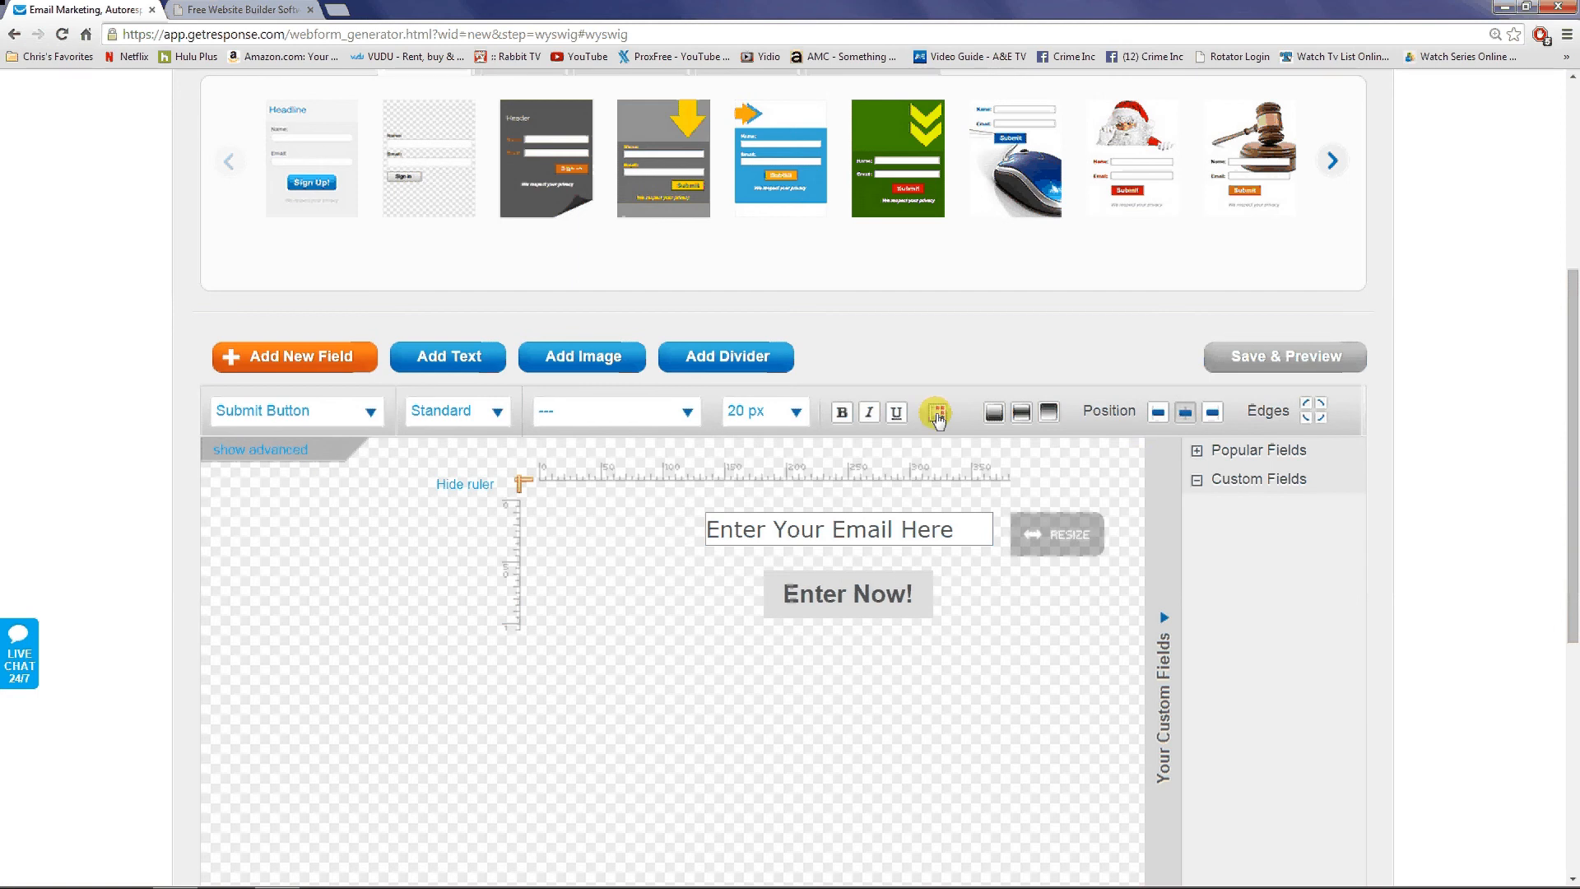
Set the submit button's text color to black and apply it.
left_click(938, 414)
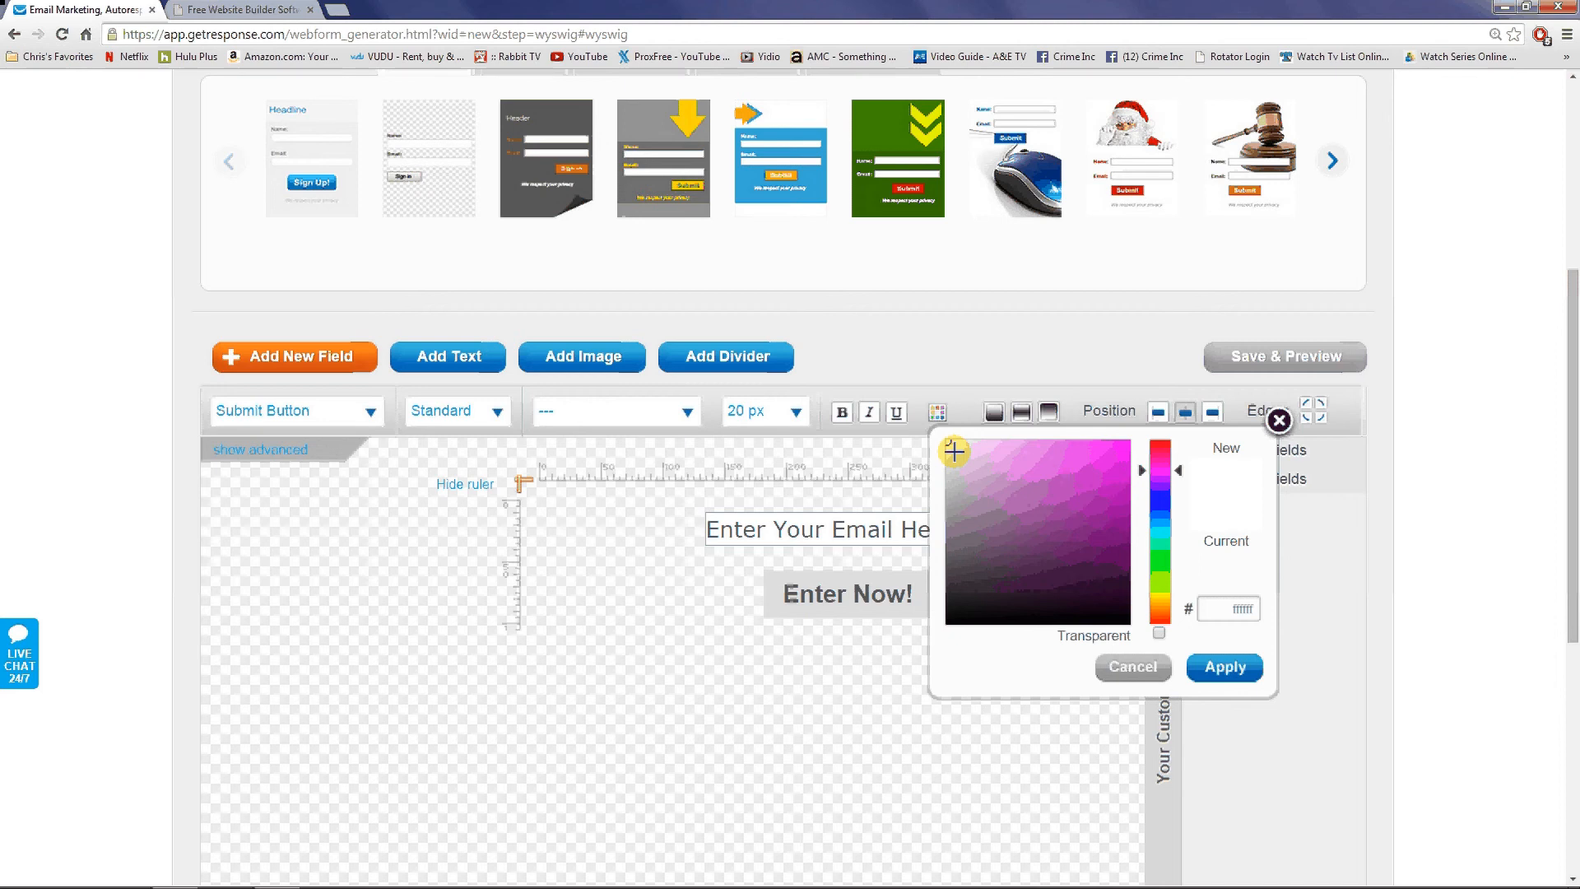
left_click(1088, 471)
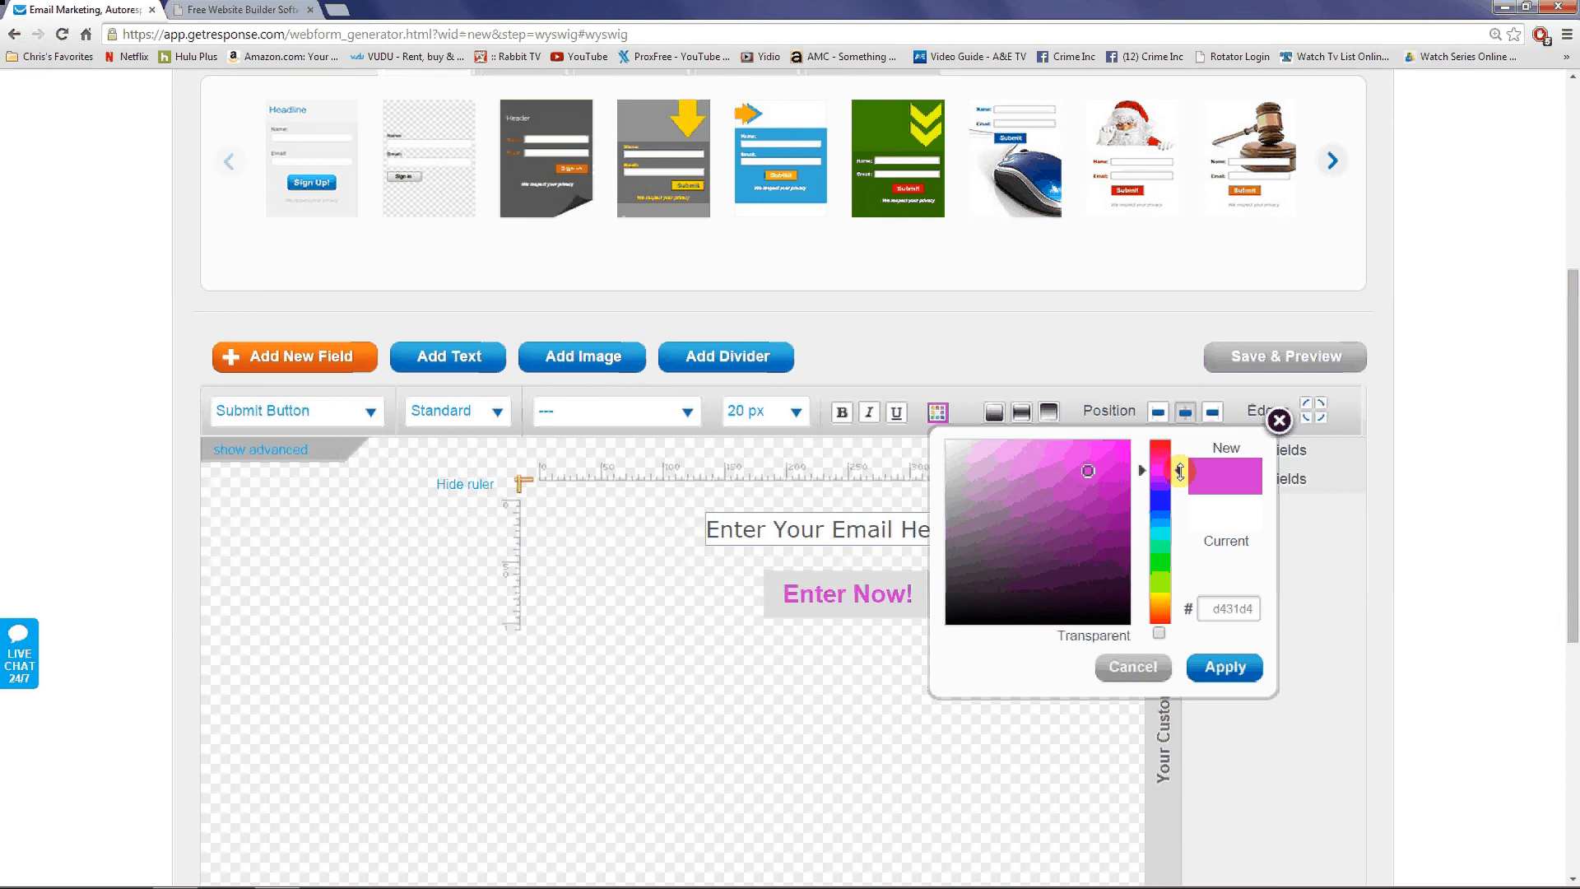
left_click_drag(1180, 471, 1180, 444)
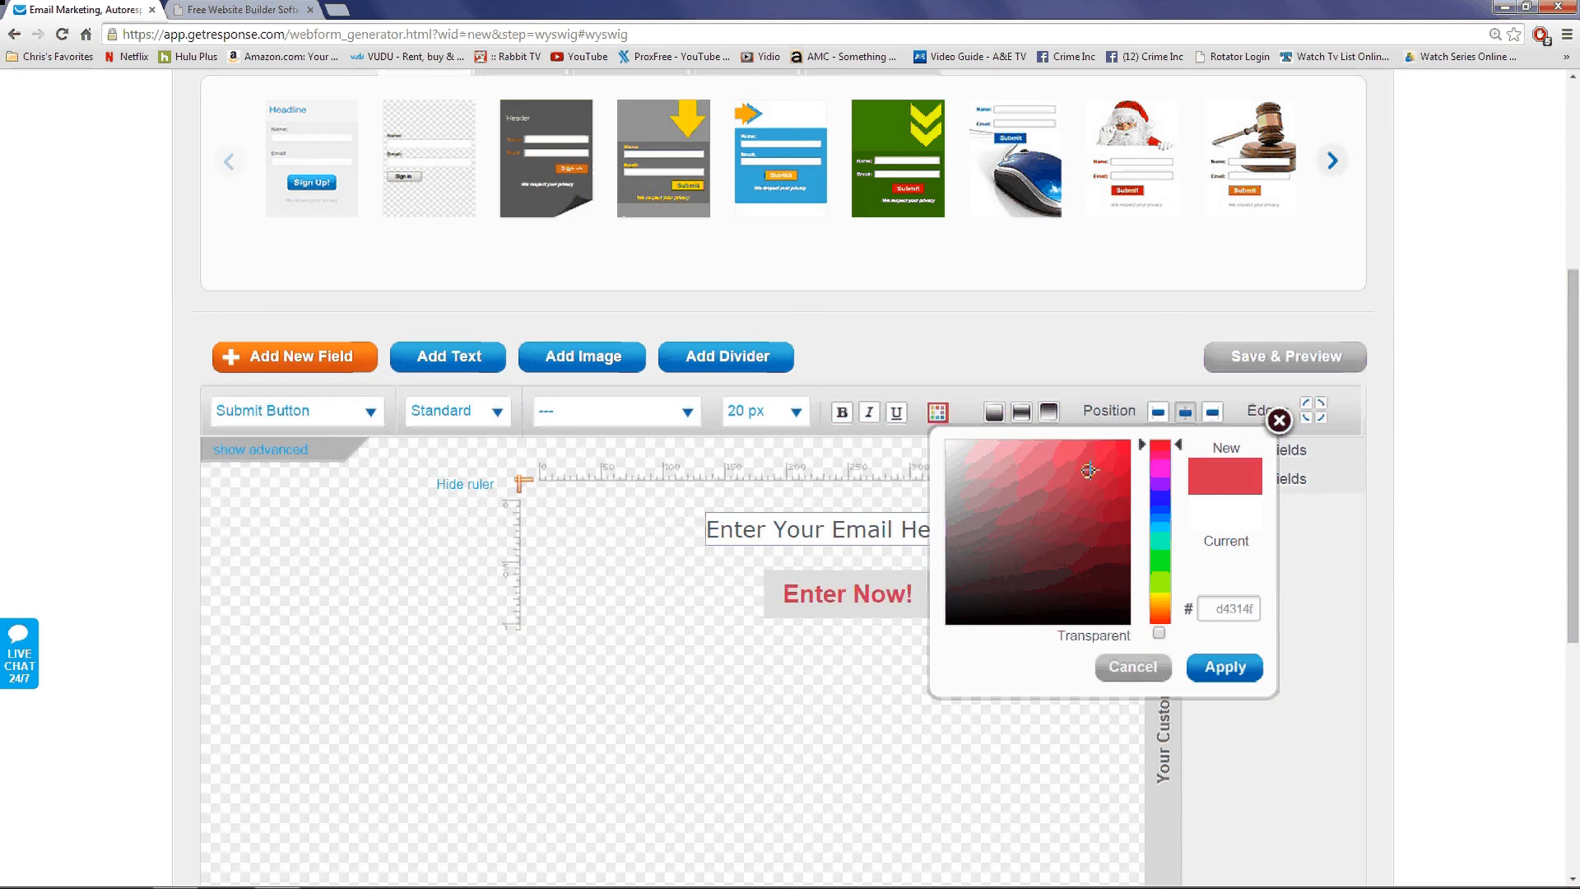
mouse_move(1088, 470)
left_mouse_down()
mouse_move(1121, 452)
mouse_move(1177, 699)
left_mouse_up()
left_click(1218, 670)
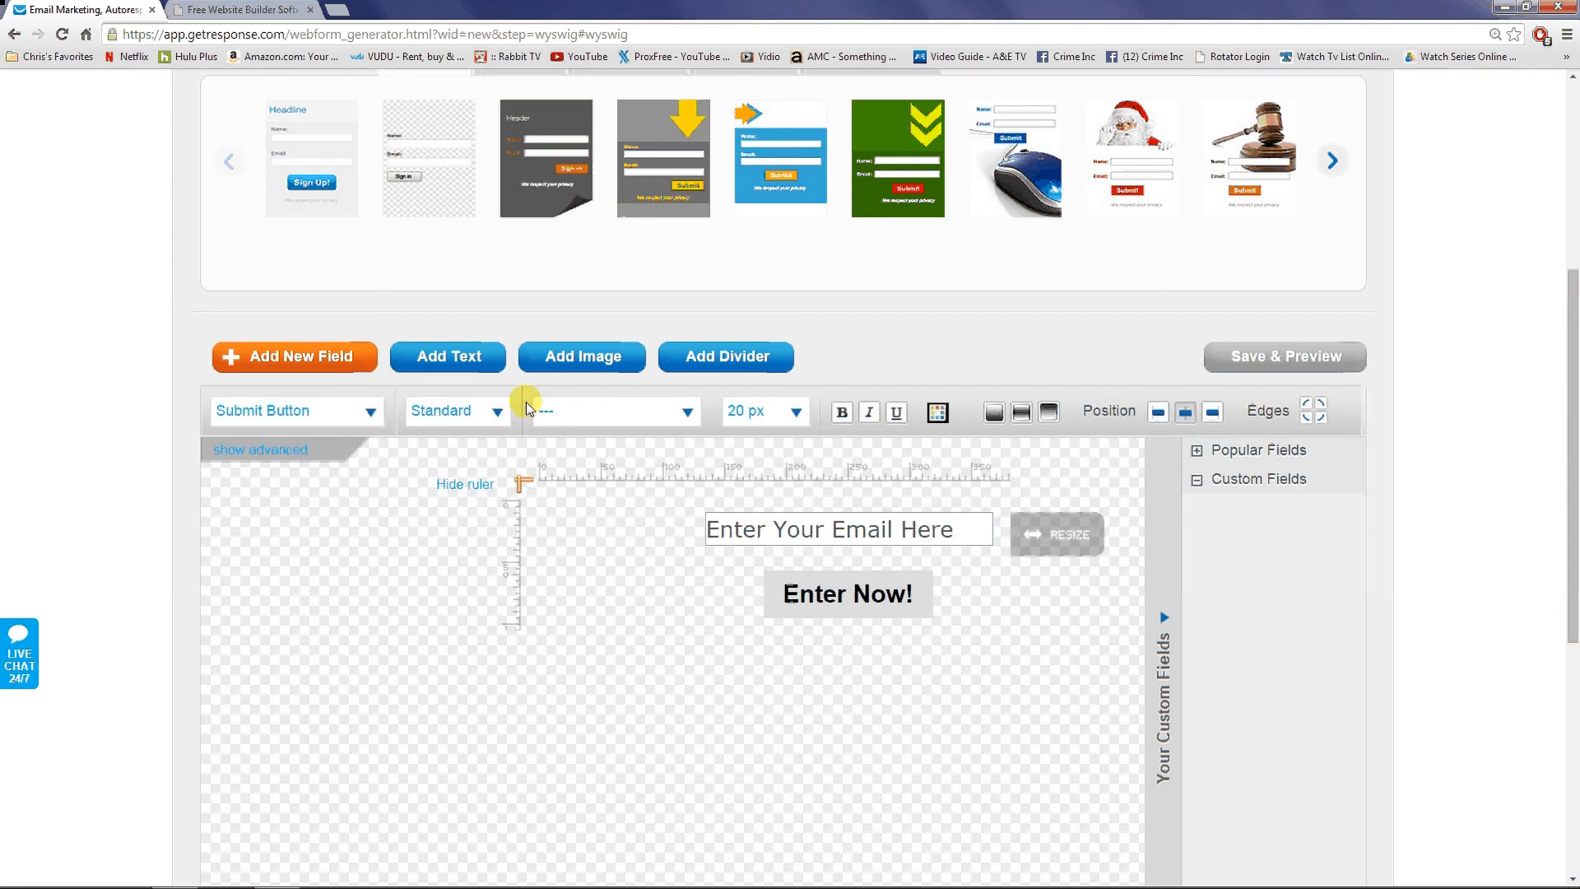
Look at the download button on the cjscrazydeals.com example page and at the submit button's Background Image setting in the form editor.
key("ctrl+Tab")
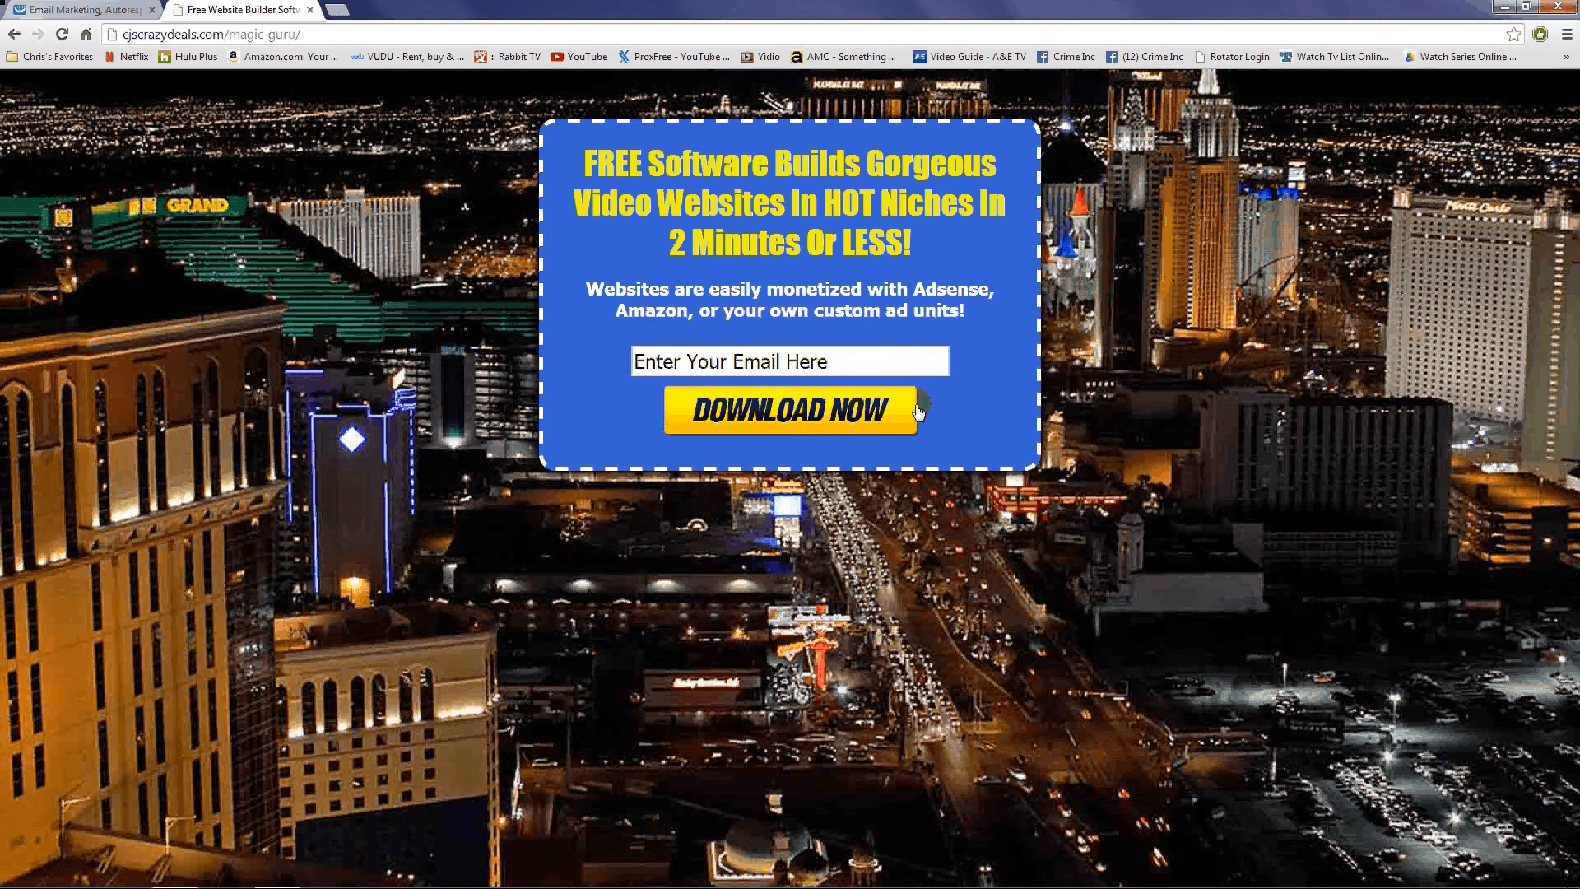
key("ctrl+Tab")
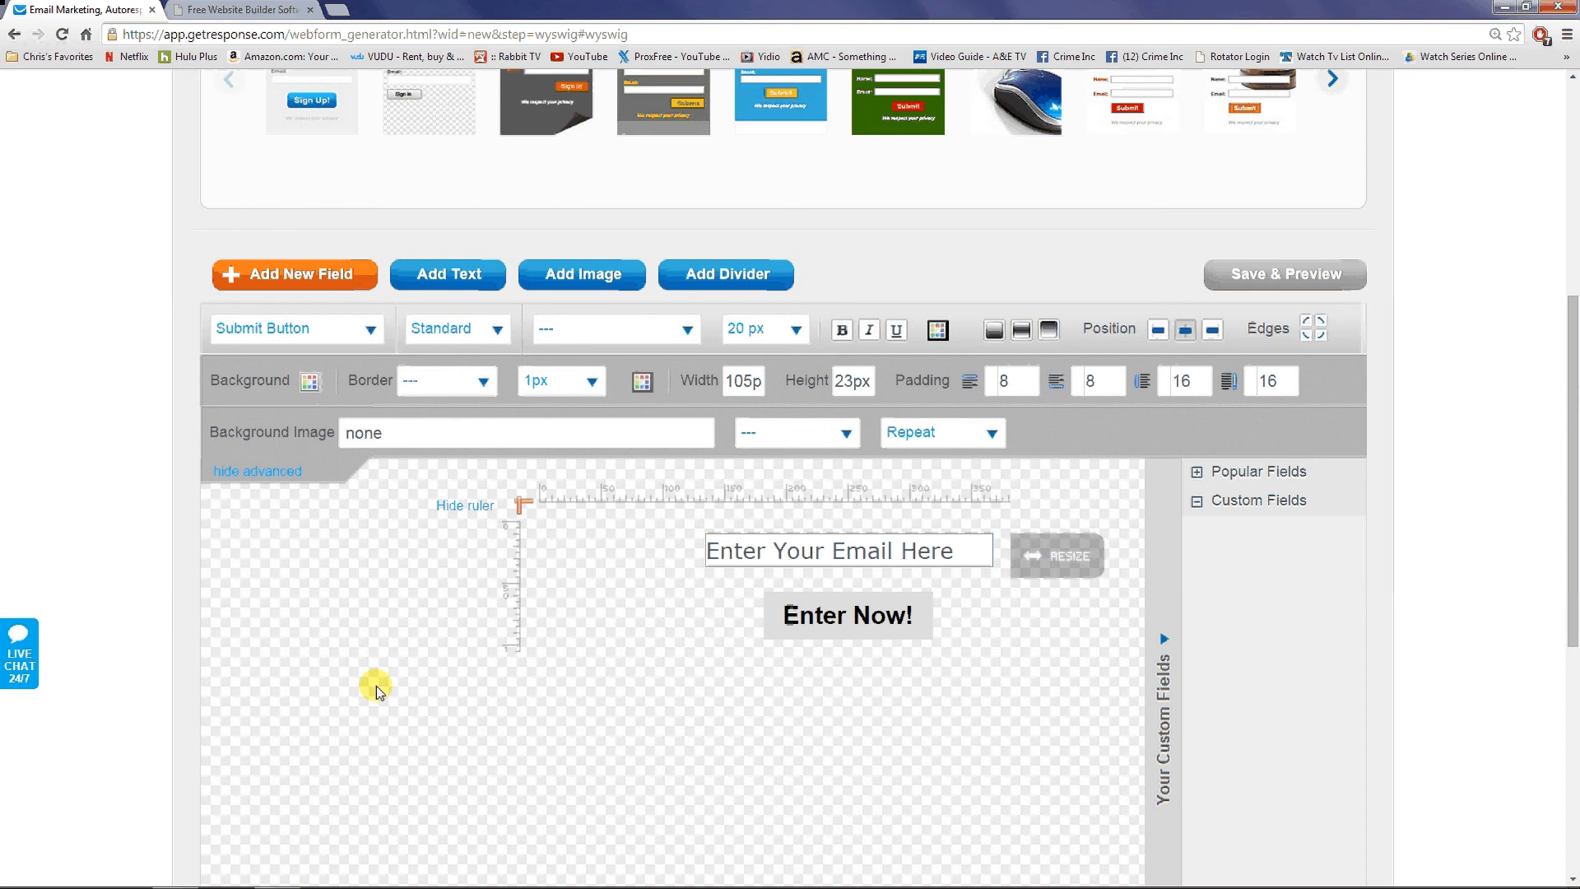
left_click(429, 436)
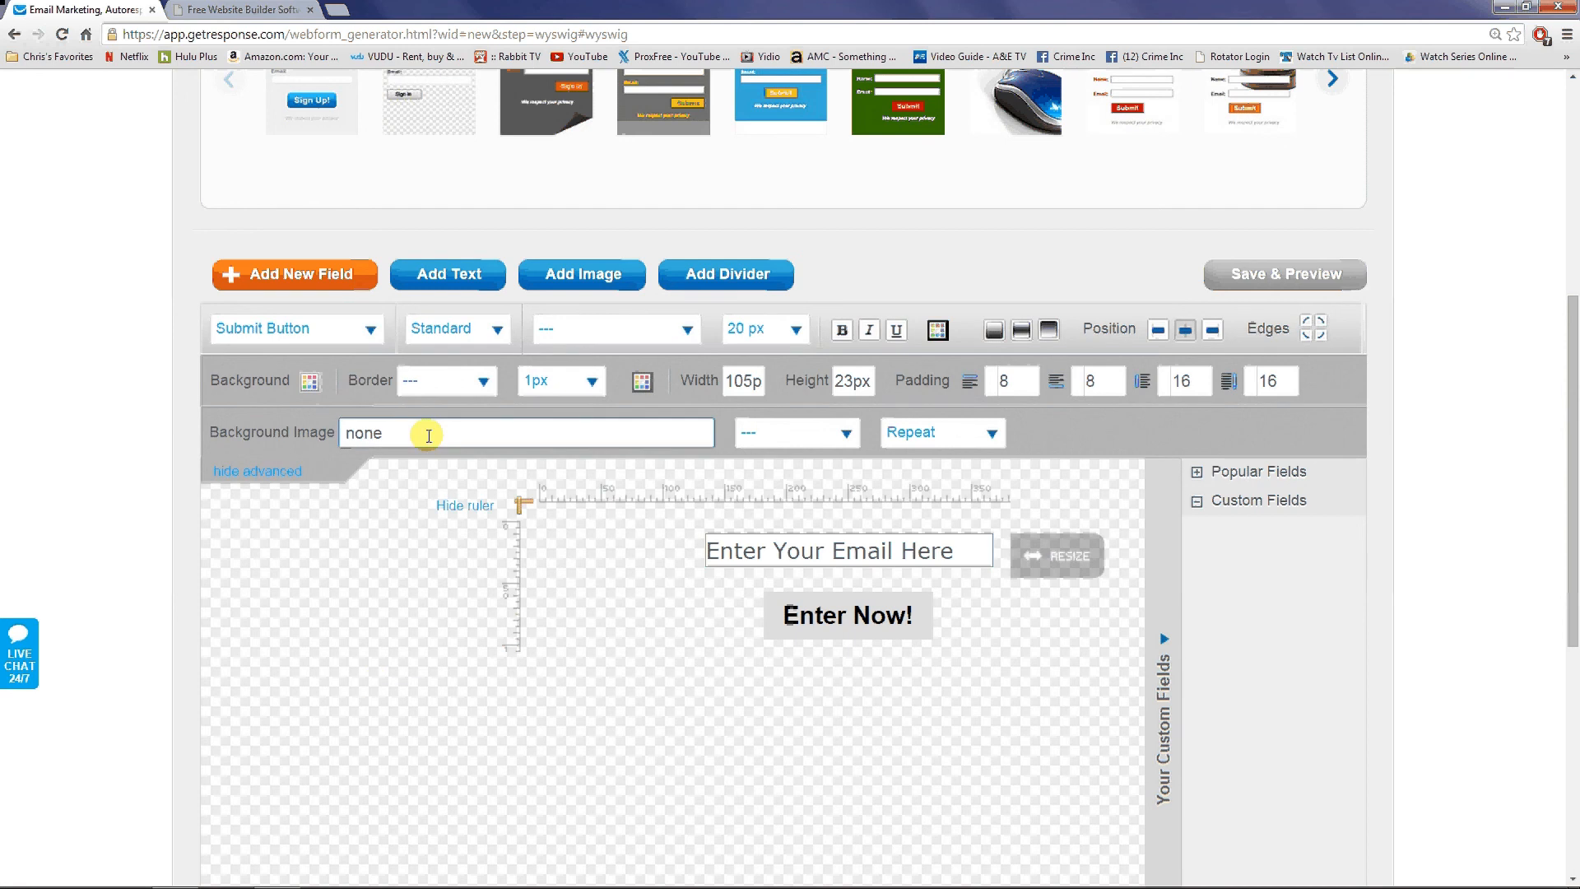
Set the submit button's background color to a bright yellow and apply it.
left_click(257, 471)
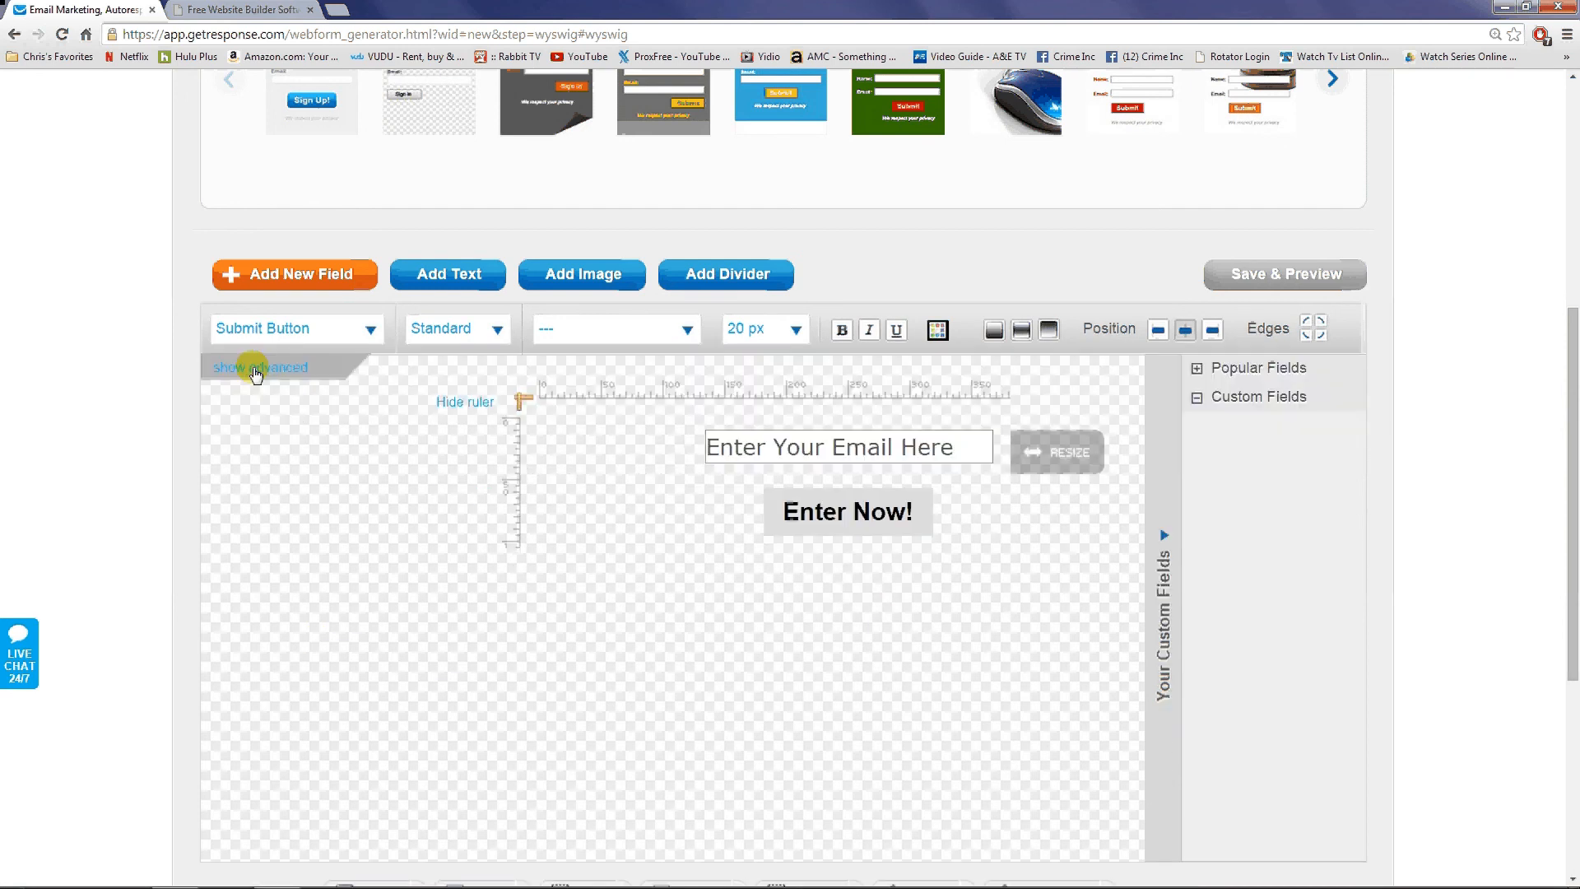
left_click(256, 372)
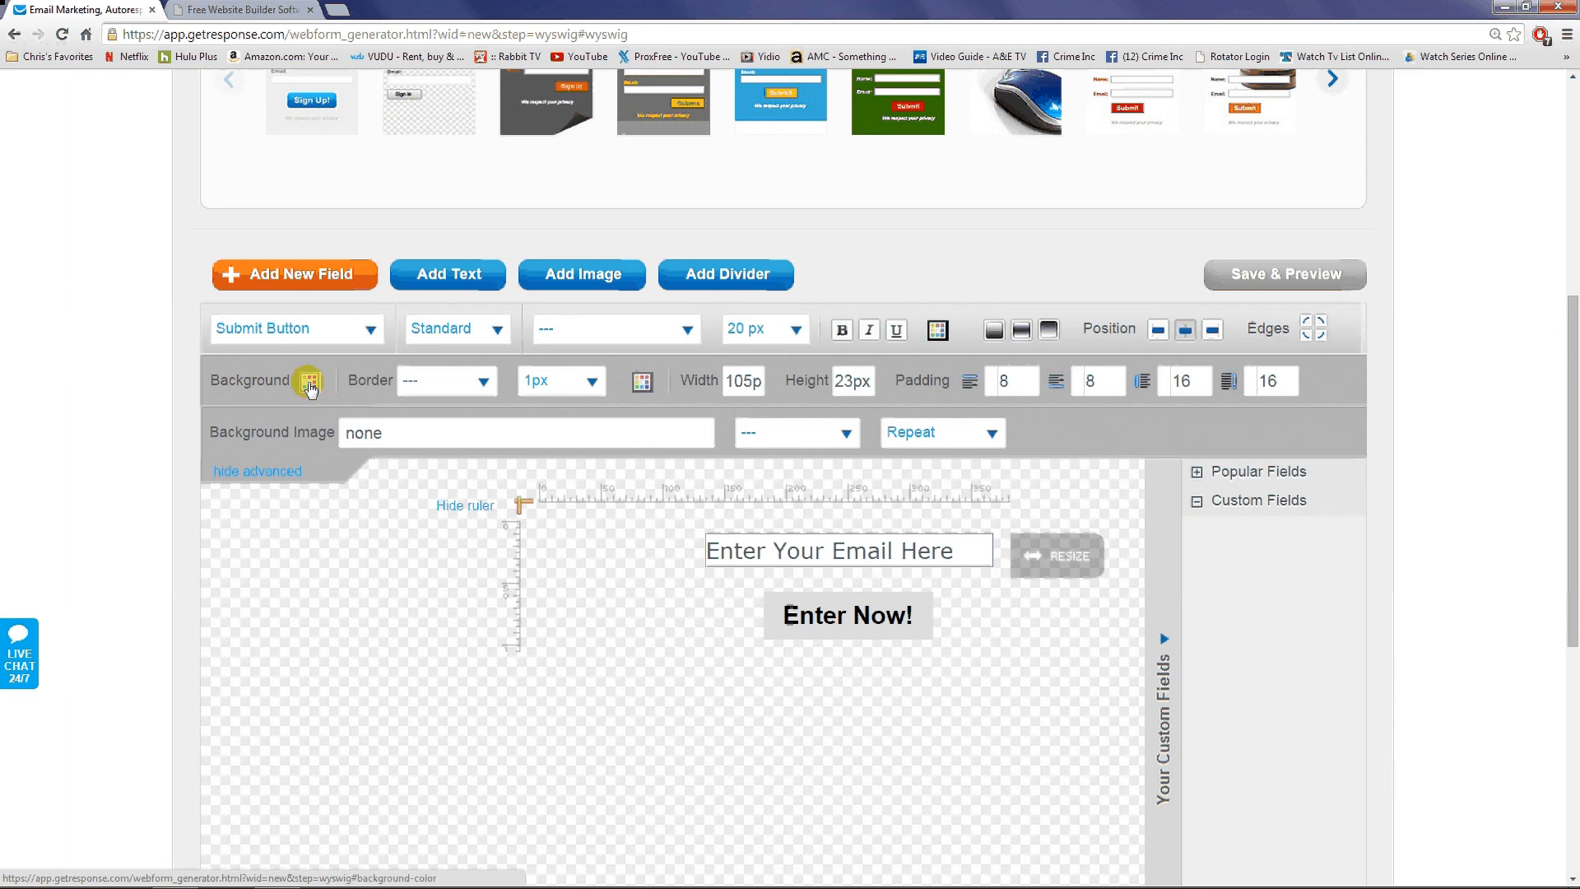
left_click(309, 383)
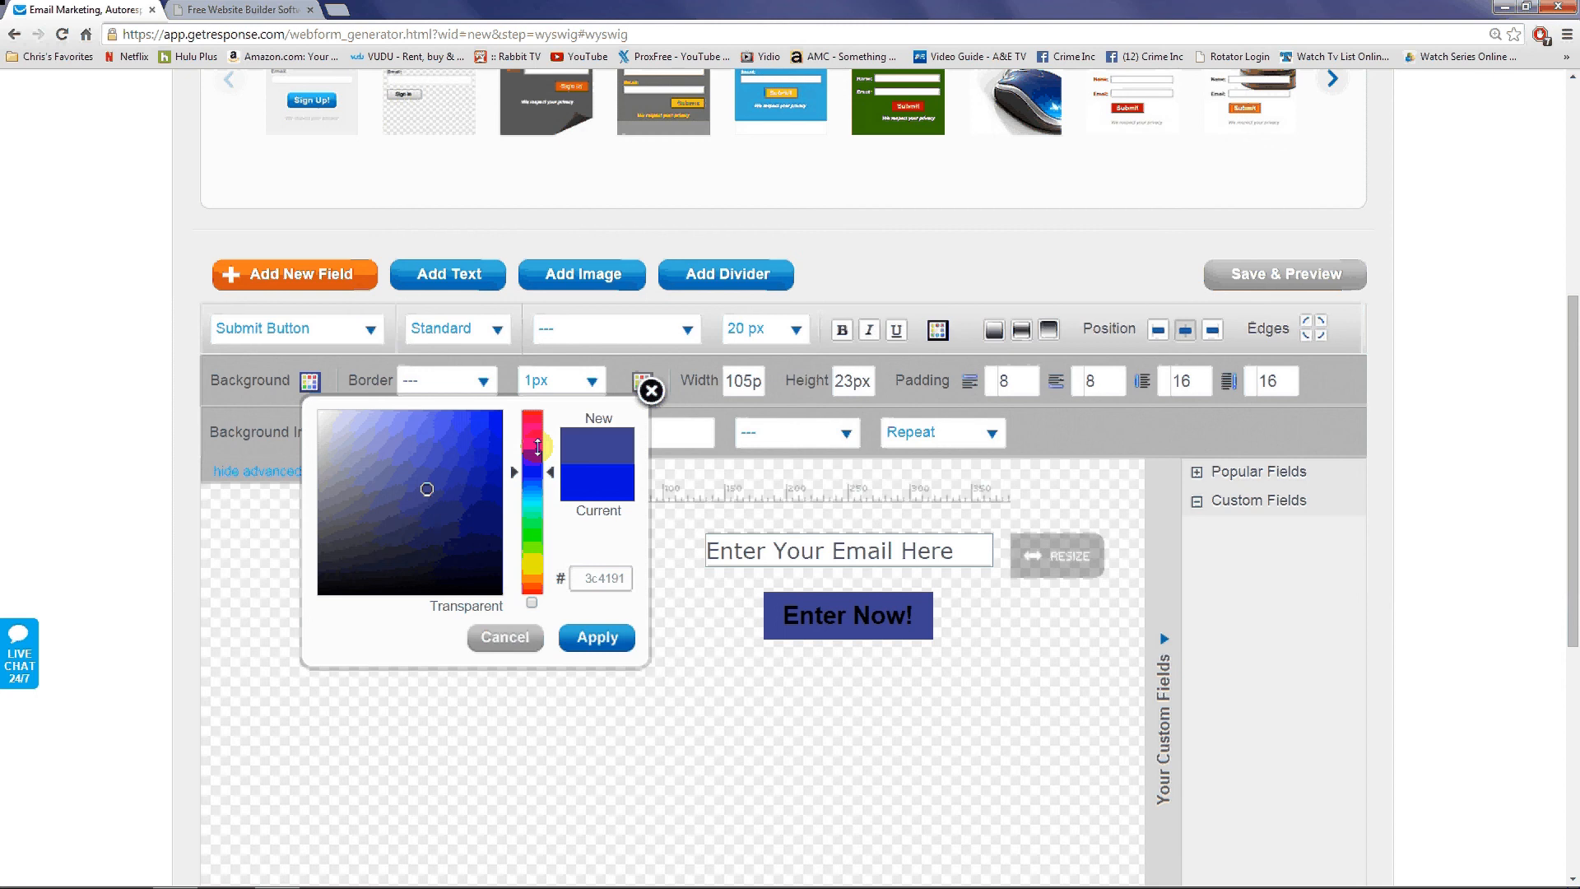
left_click_drag(537, 447, 543, 560)
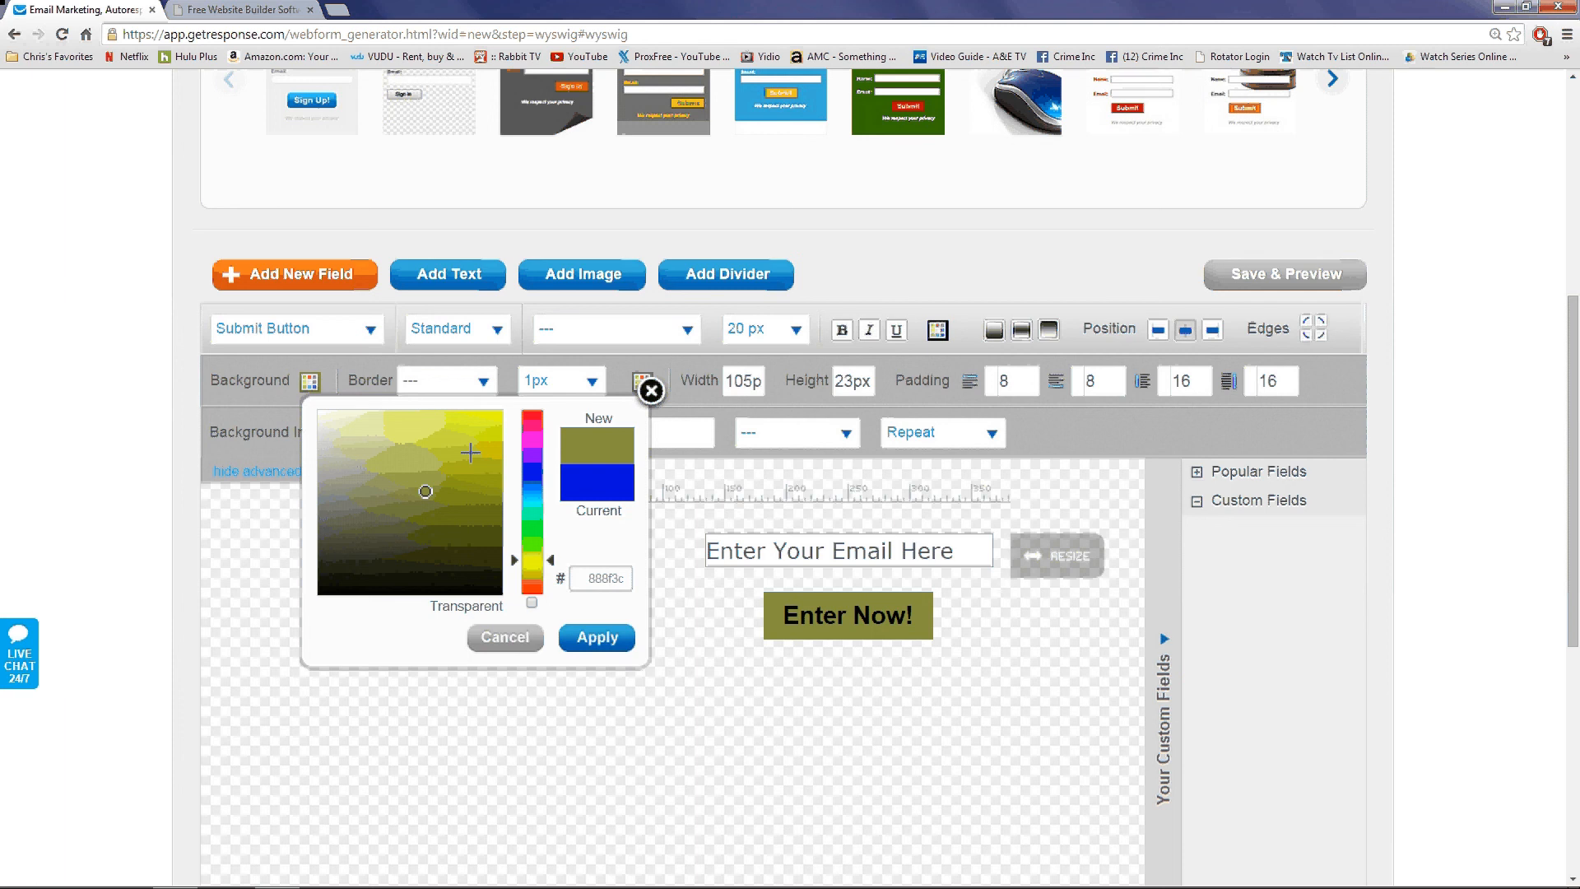
left_click_drag(470, 452, 496, 423)
left_click(641, 726)
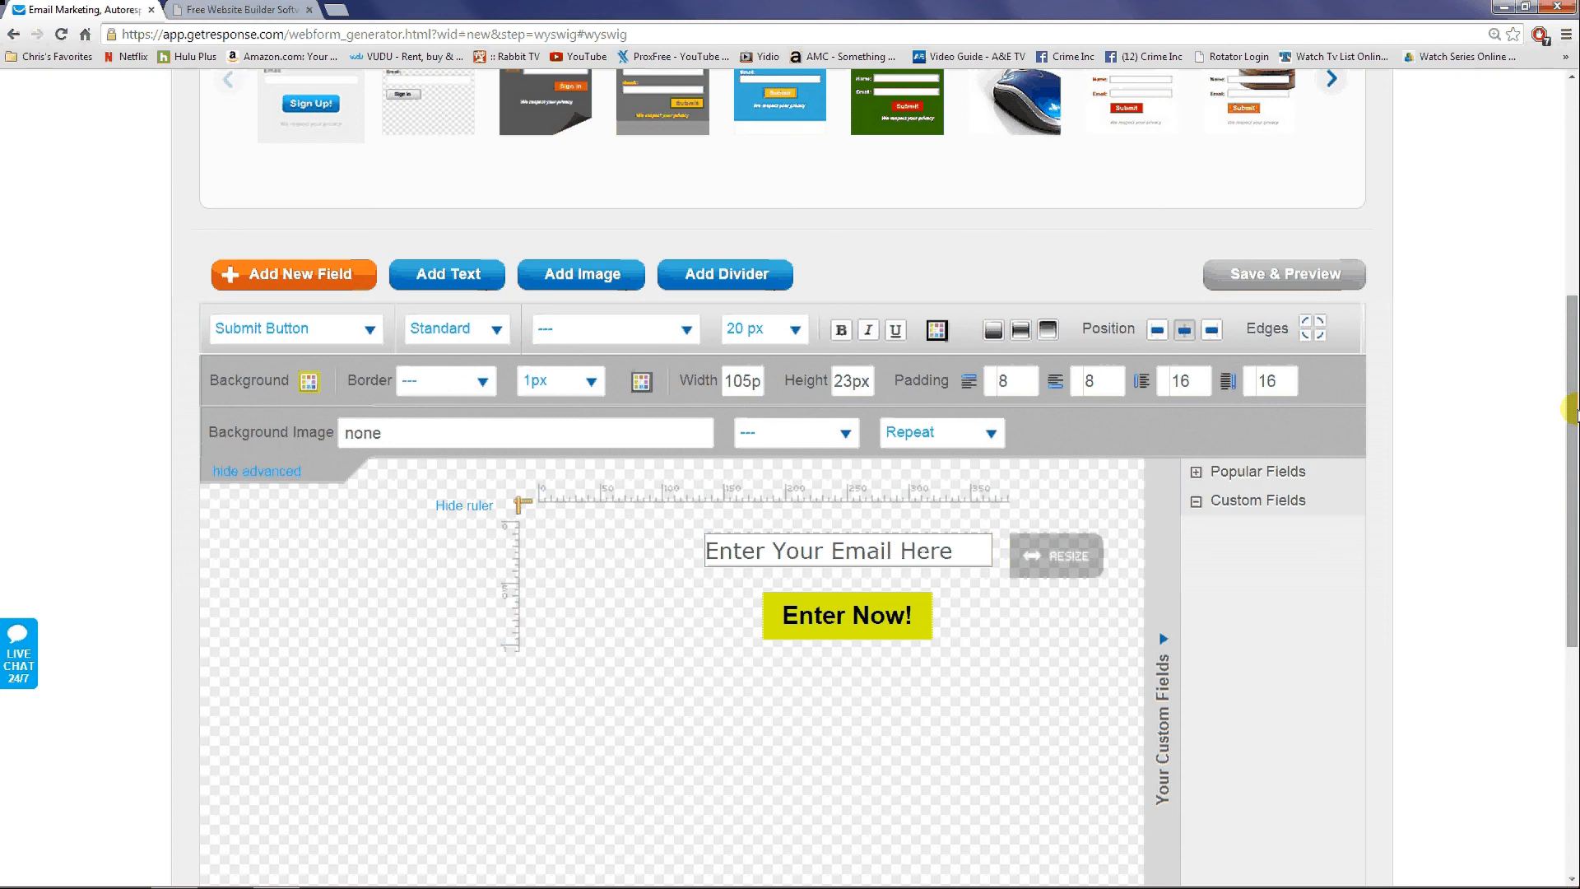
left_click_drag(1572, 409, 1572, 601)
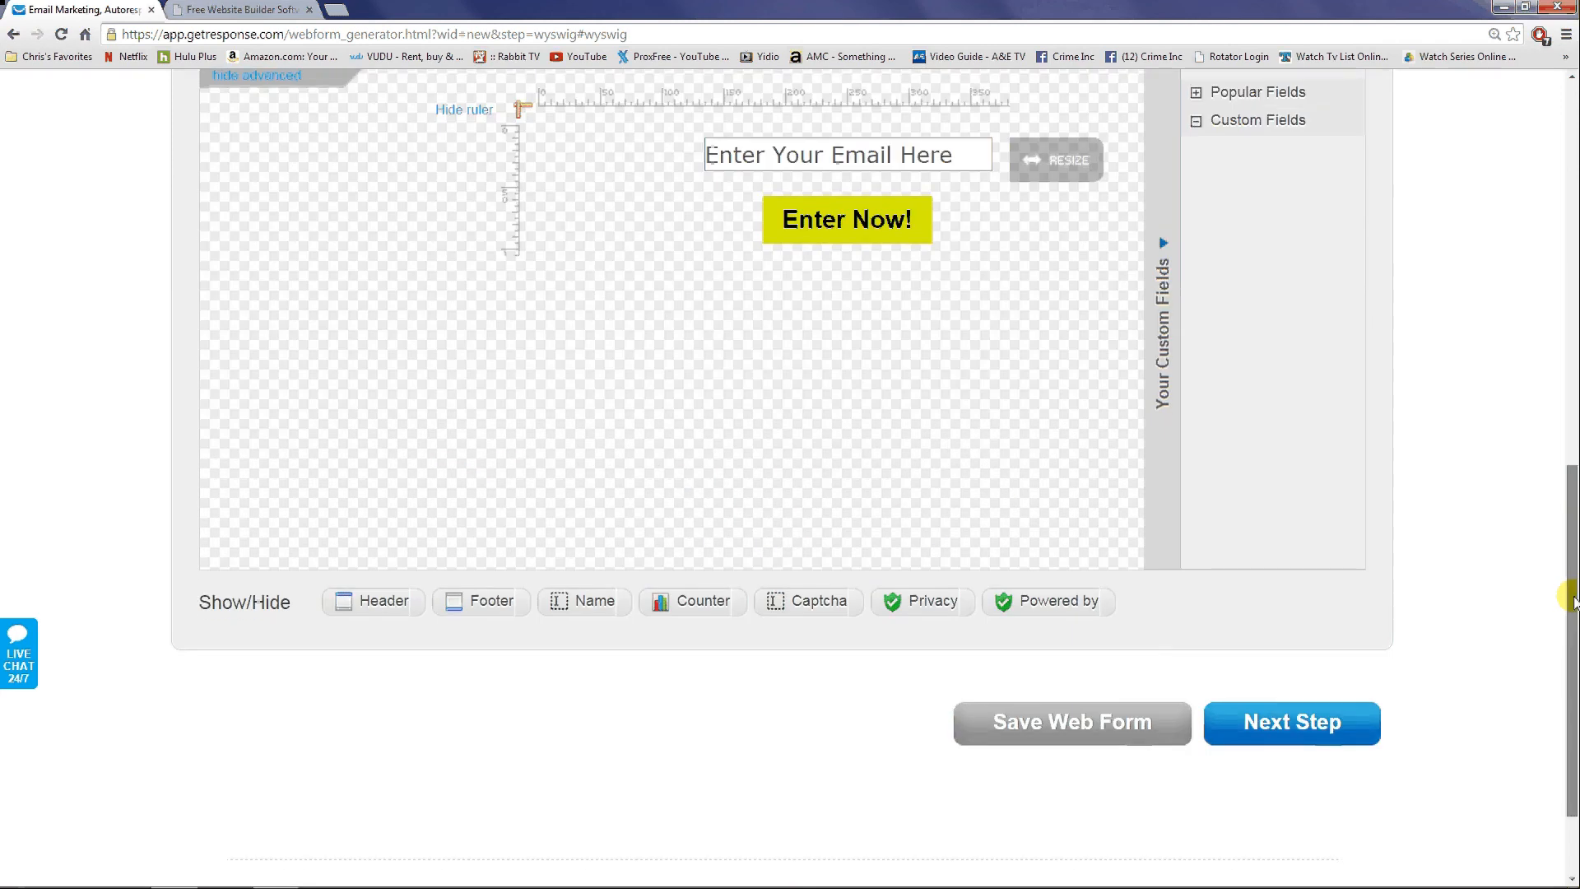
scroll(388, 284, "up", 4)
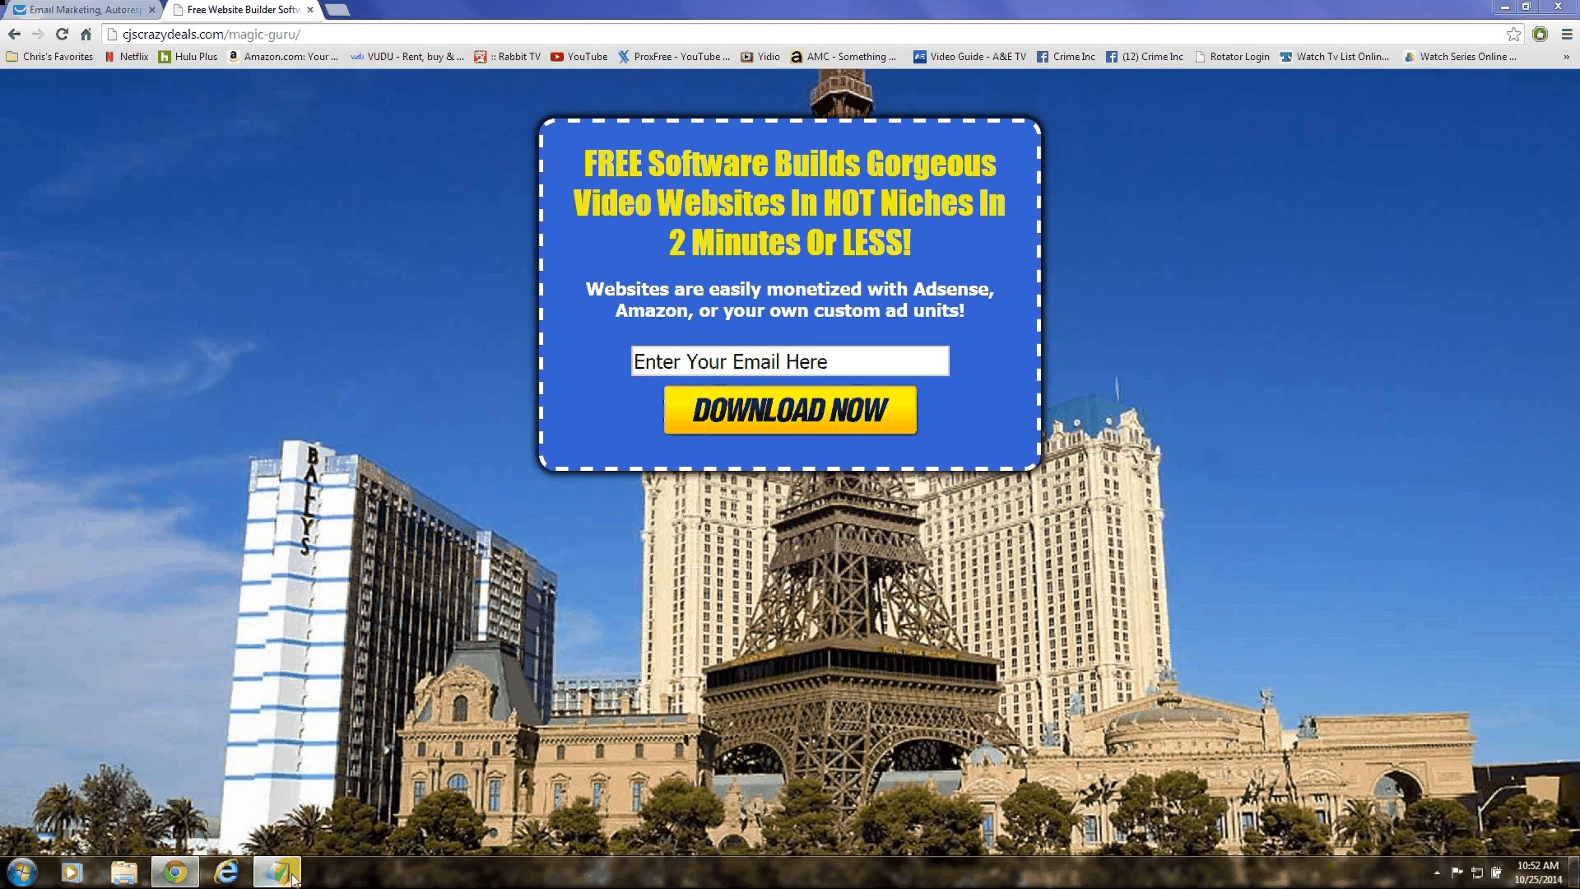
Switch to the open Notepad document and write "<center>FORM CODE HERE</center>" a few lines below the web address.
left_click(294, 879)
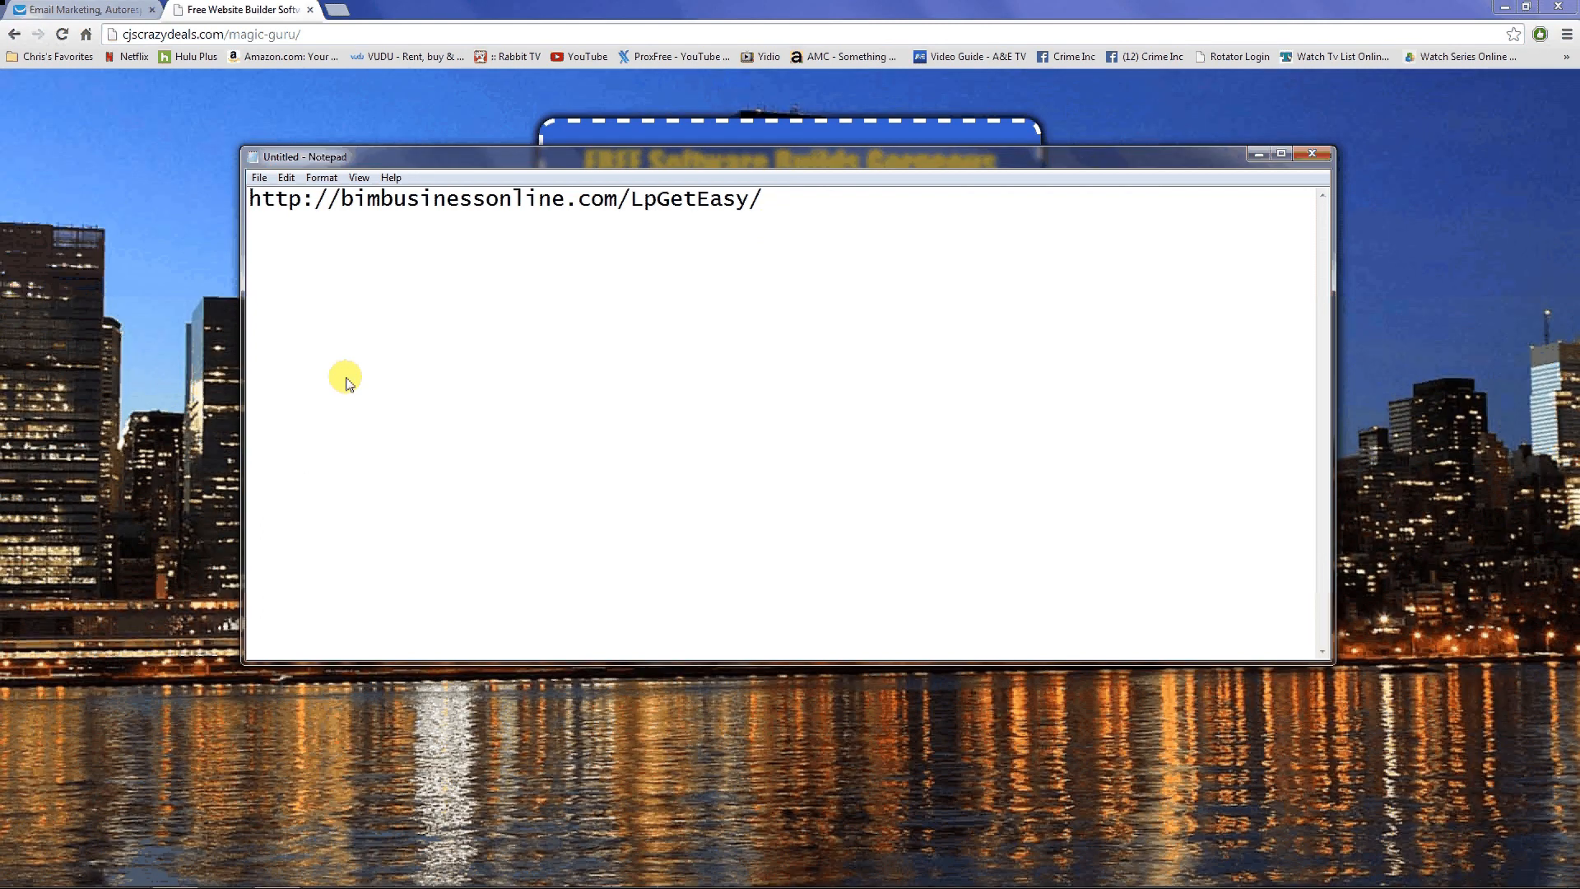
type("<center")
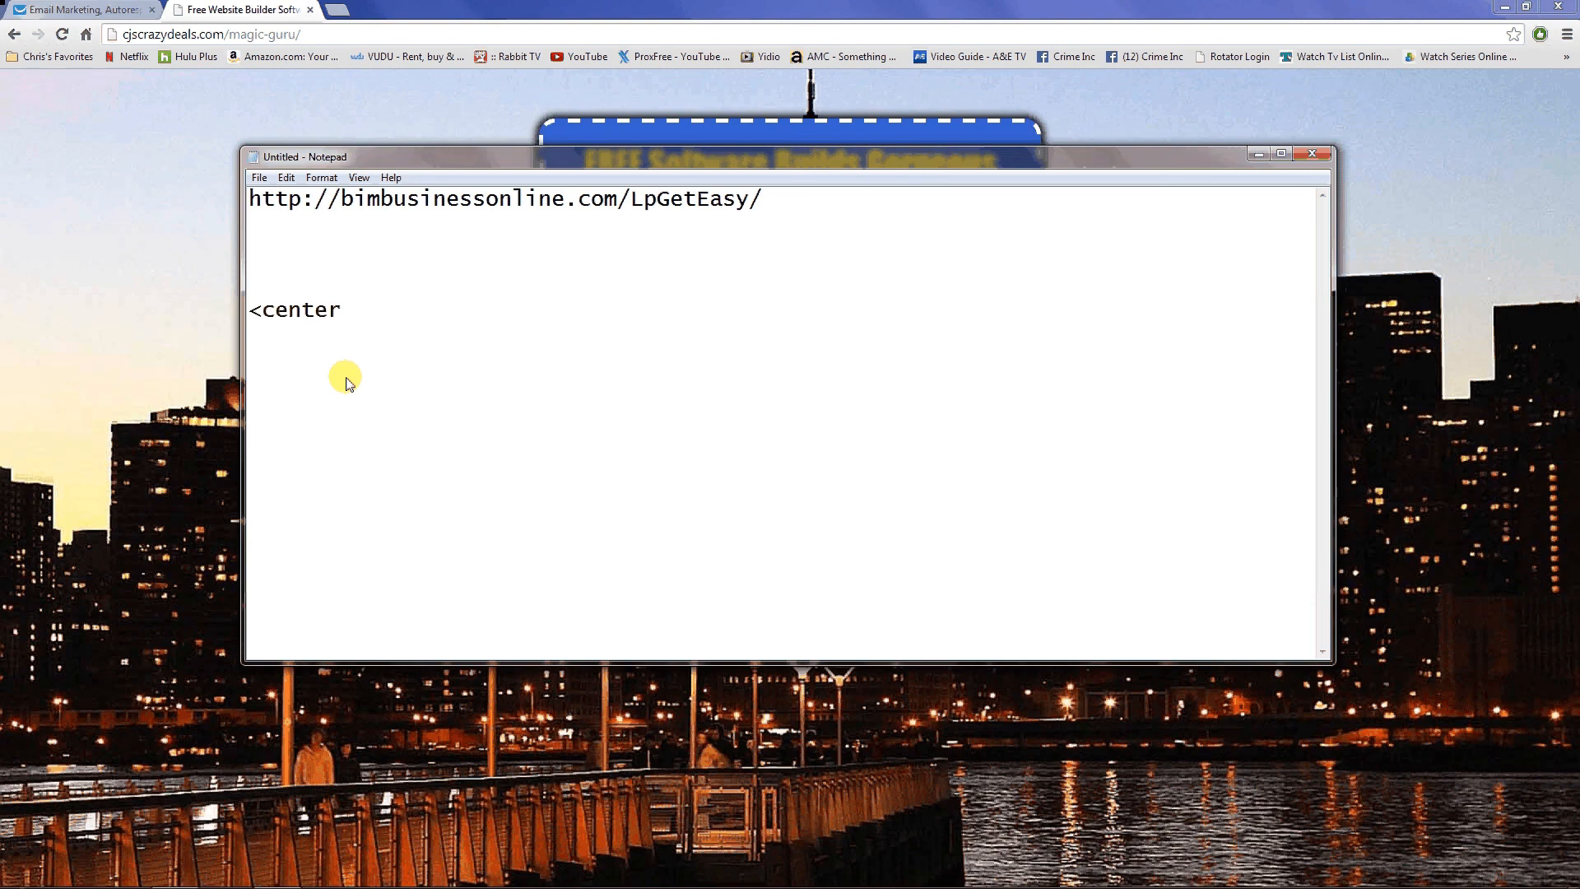
type(">")
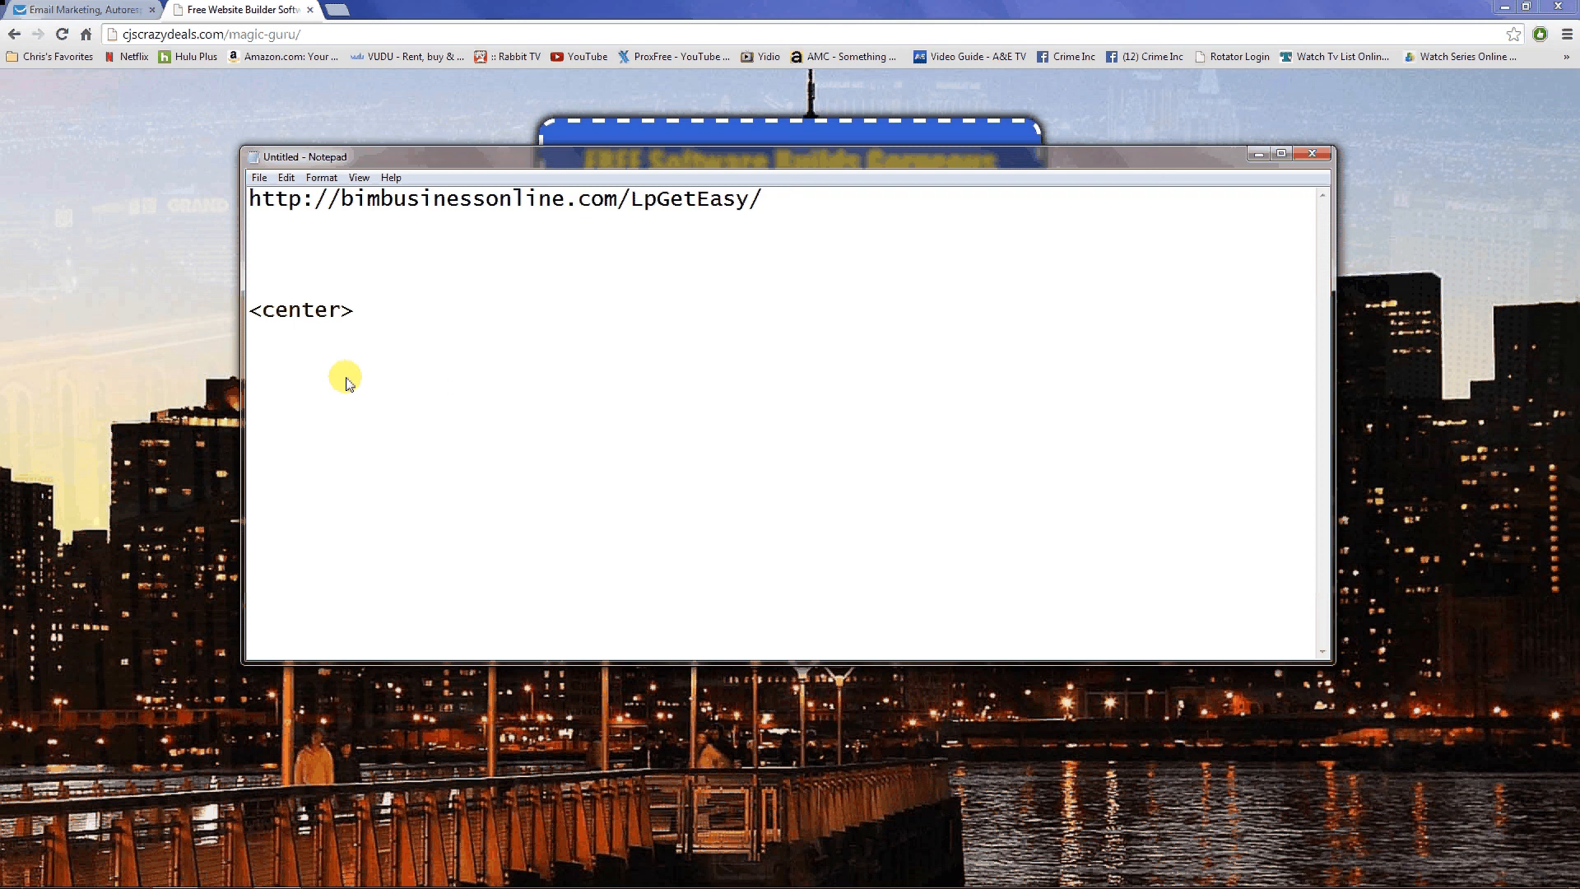
type("FORM CODE HERE")
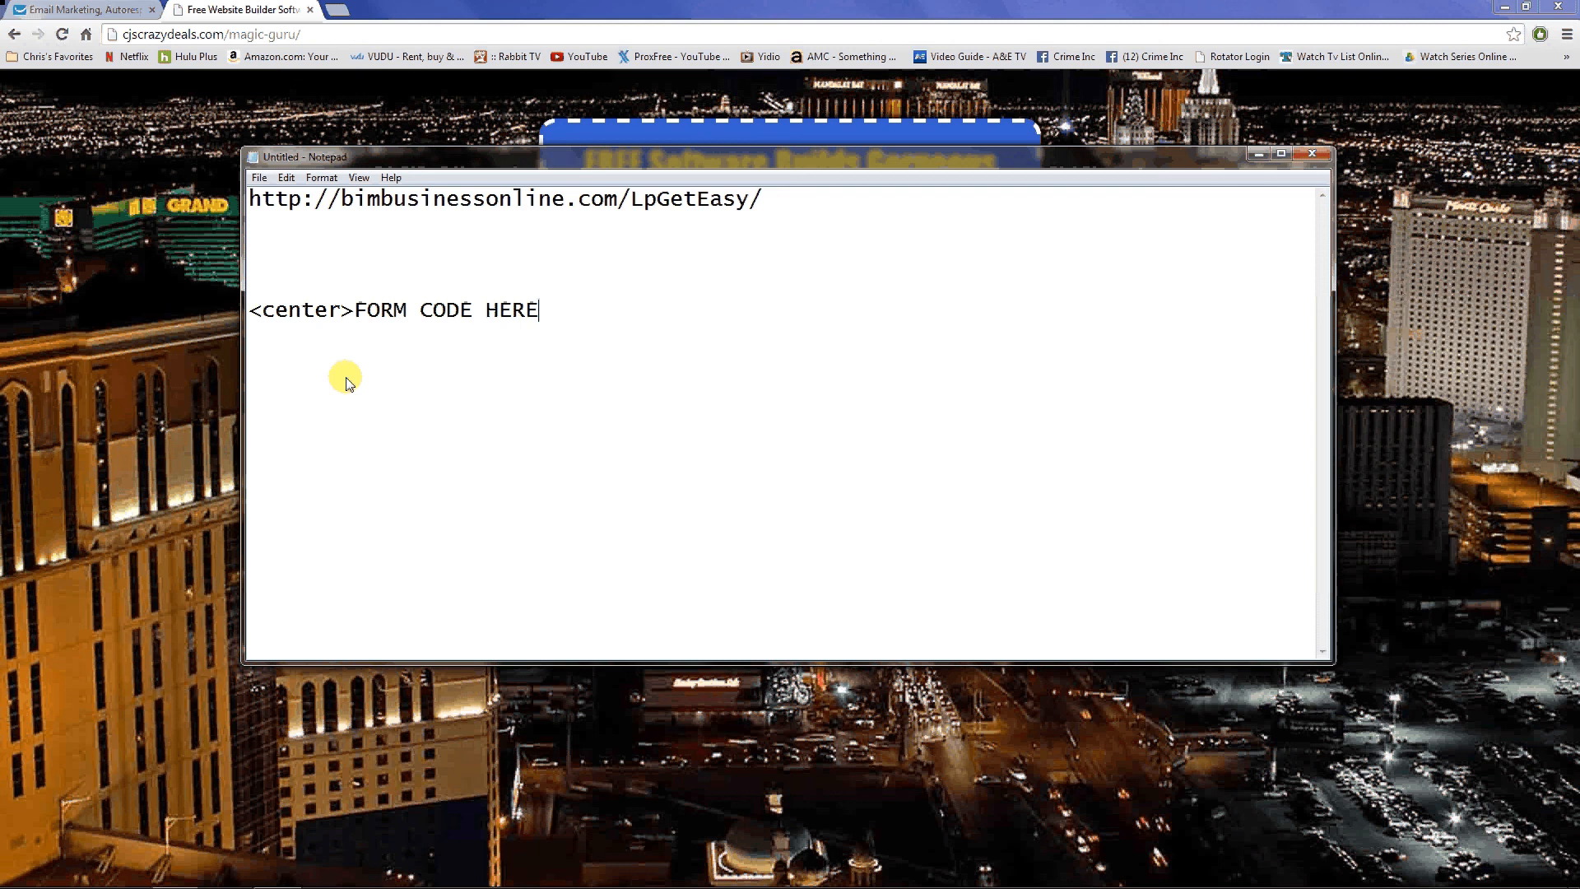
type("</ce")
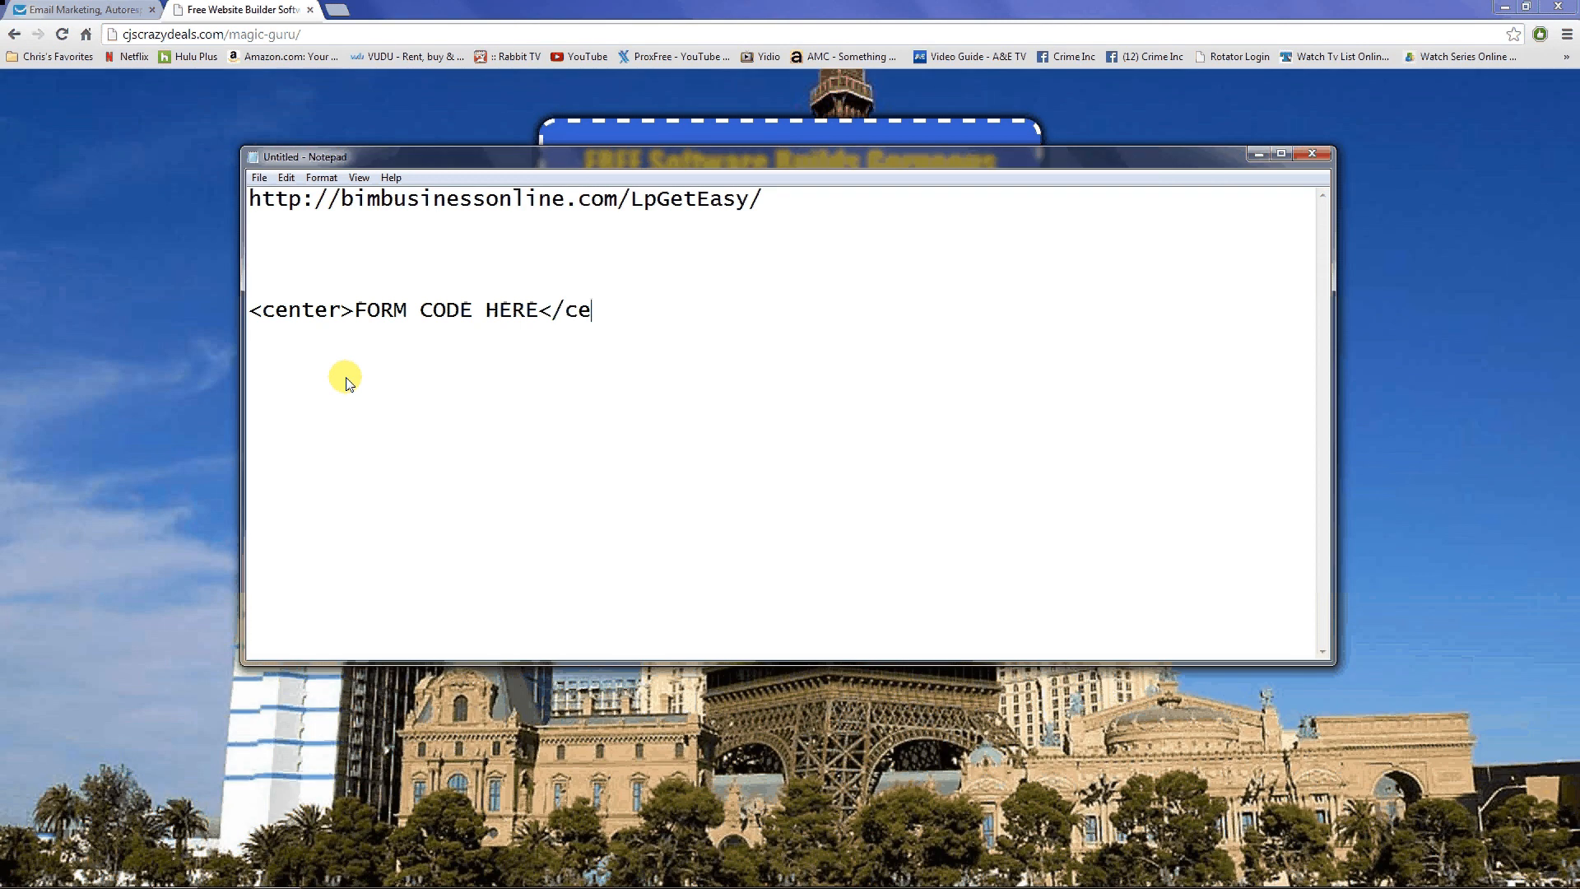
type("nter>")
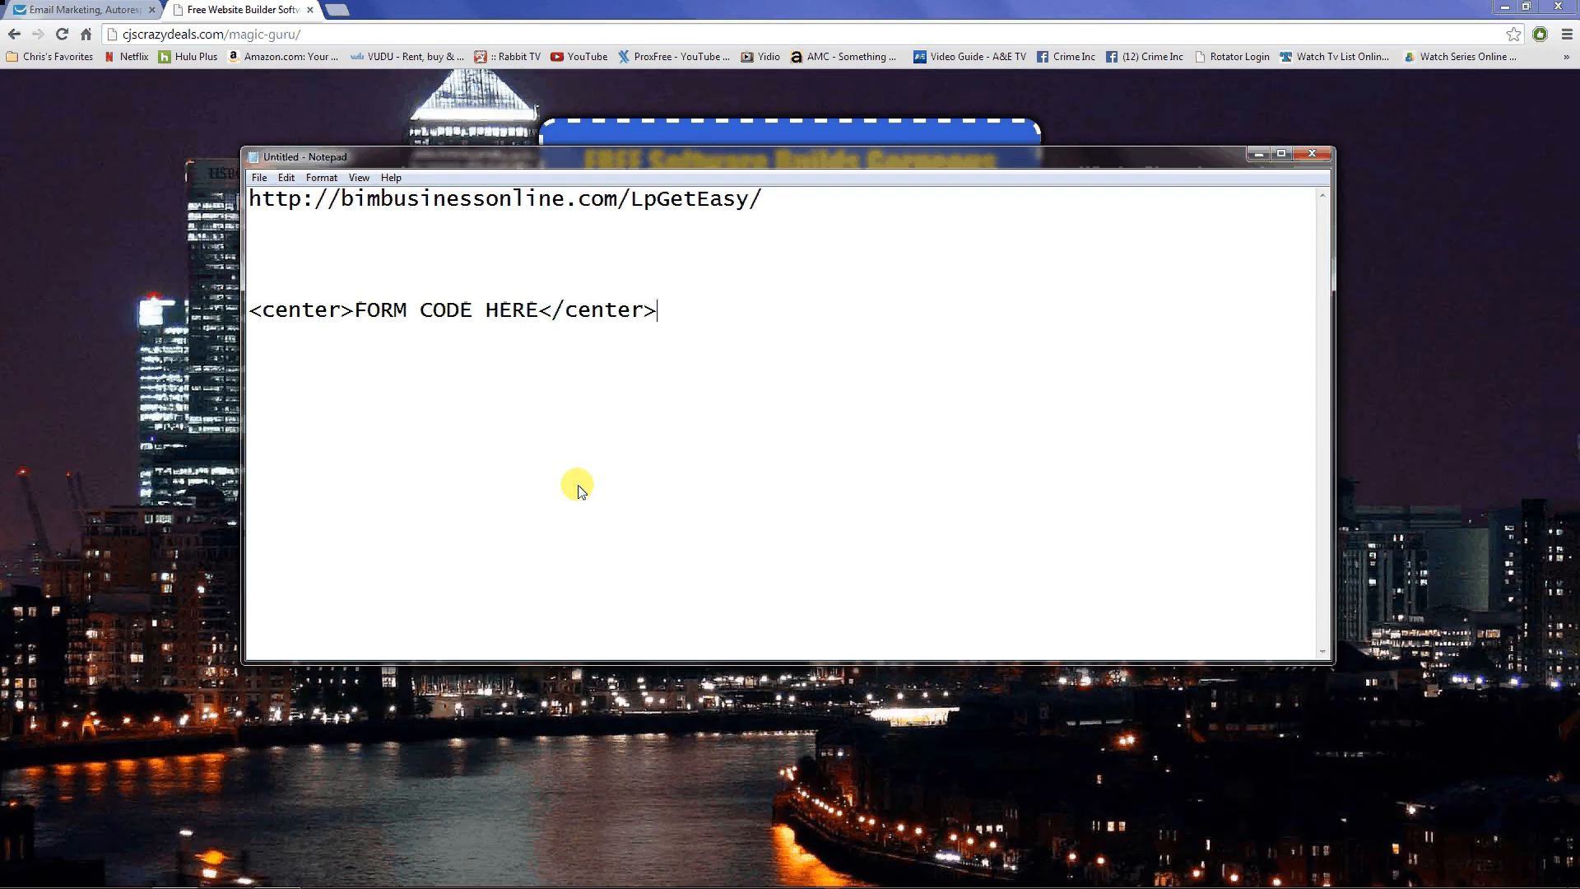